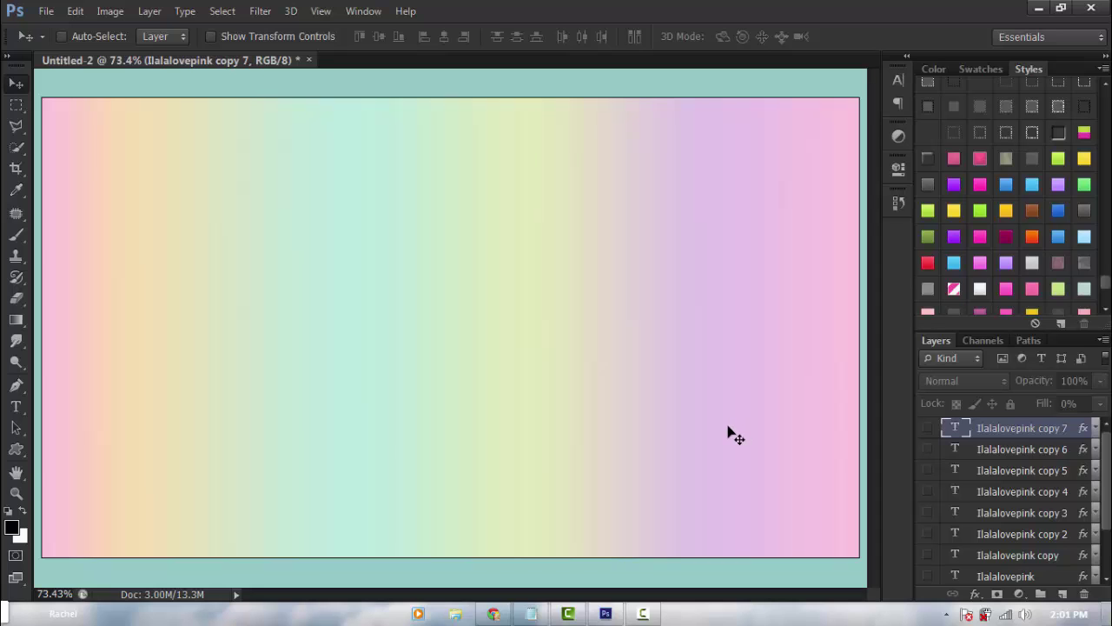
- Preview the original Ilalalovepink text layer against the black Layer 2, and hide that text layer
scroll(999, 504, "down", 3)
left_click(927, 532)
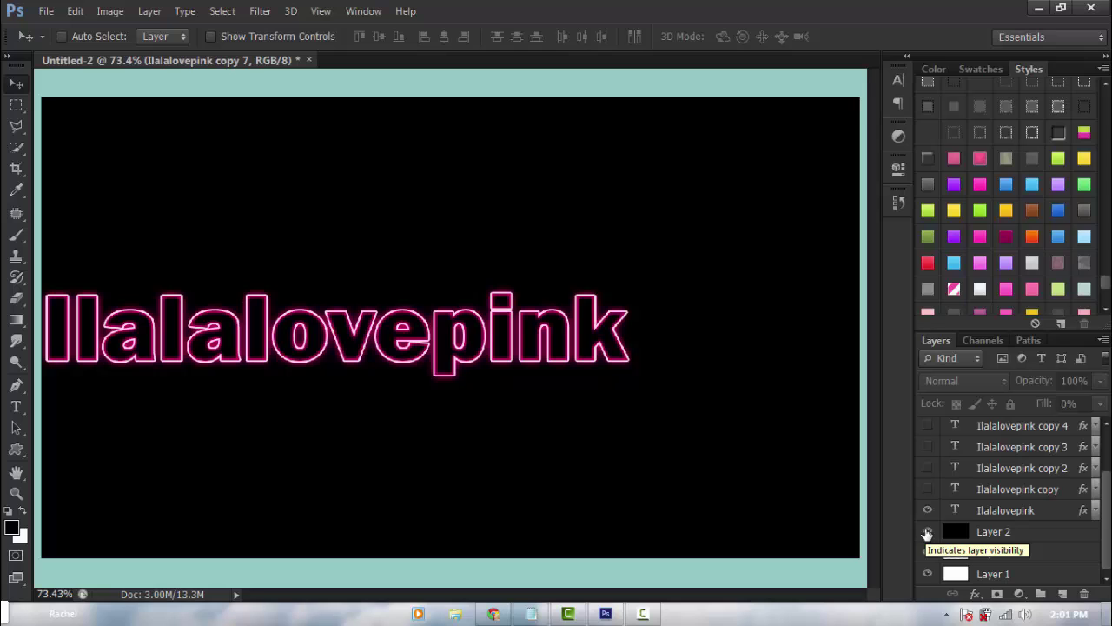
left_click(927, 510)
- Preview the Ilalalovepink copy text over the pastel background with the black Layer 2 hidden, and hide the text again
left_click(927, 489)
left_click(924, 532)
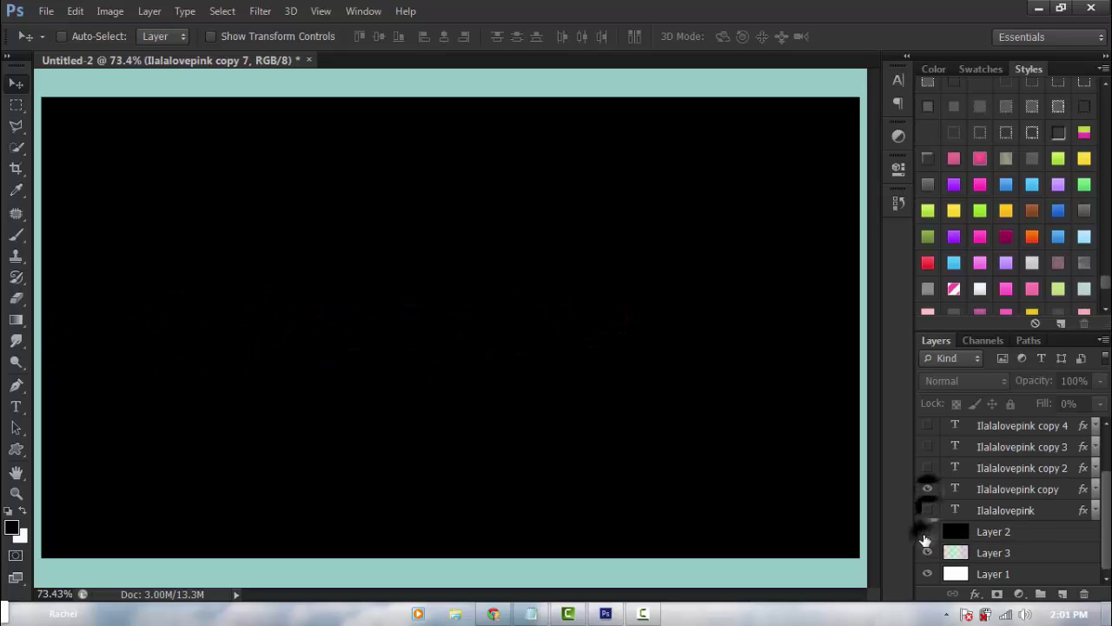
left_click(925, 538)
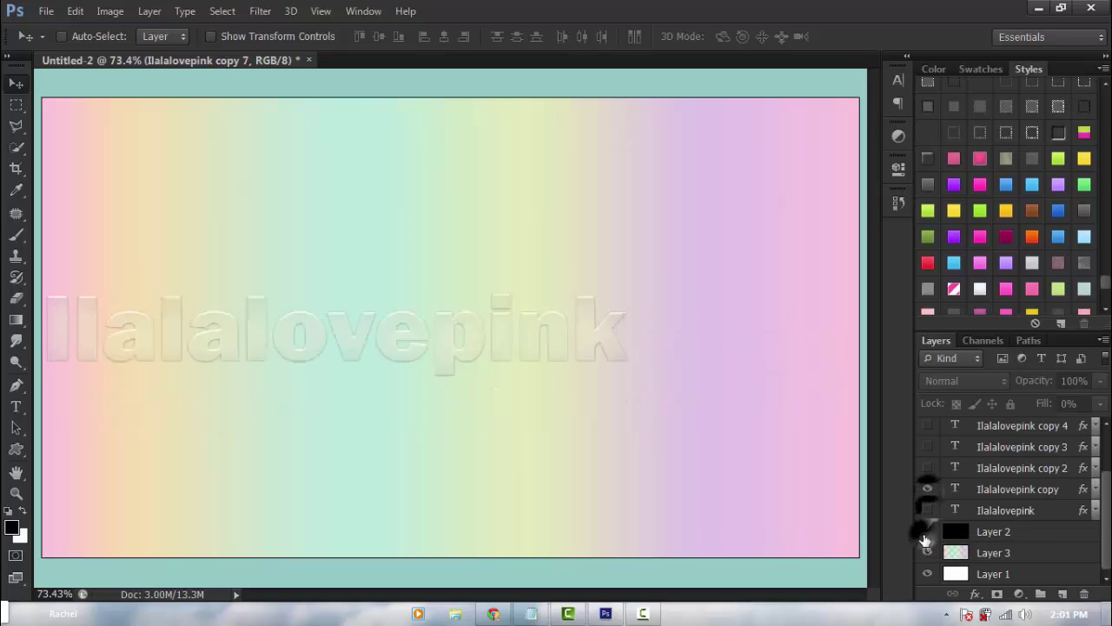
left_click(928, 489)
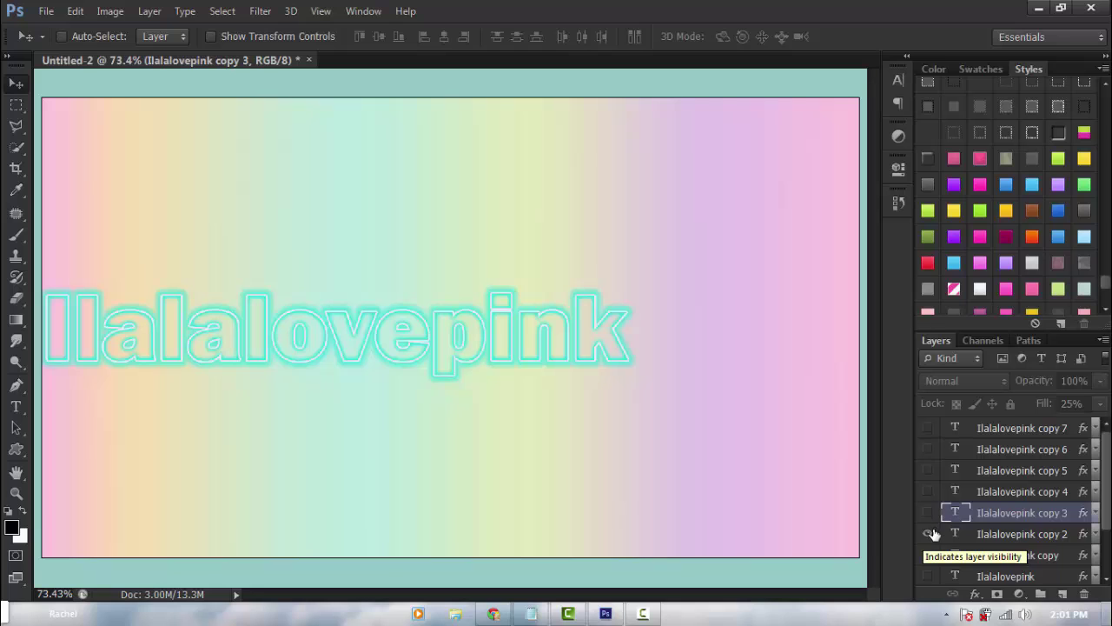
- Compare the Ilalalovepink copy 2 glow text with the original neon text on the black Layer 2
scroll(932, 533, "down", 3)
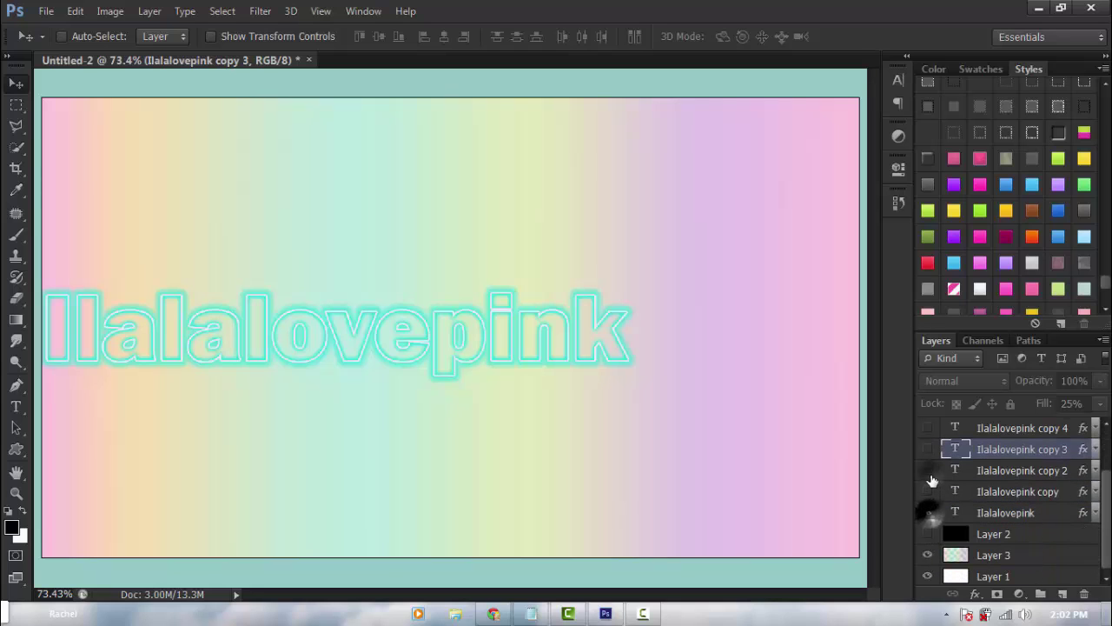
left_click(928, 470)
left_click(927, 534)
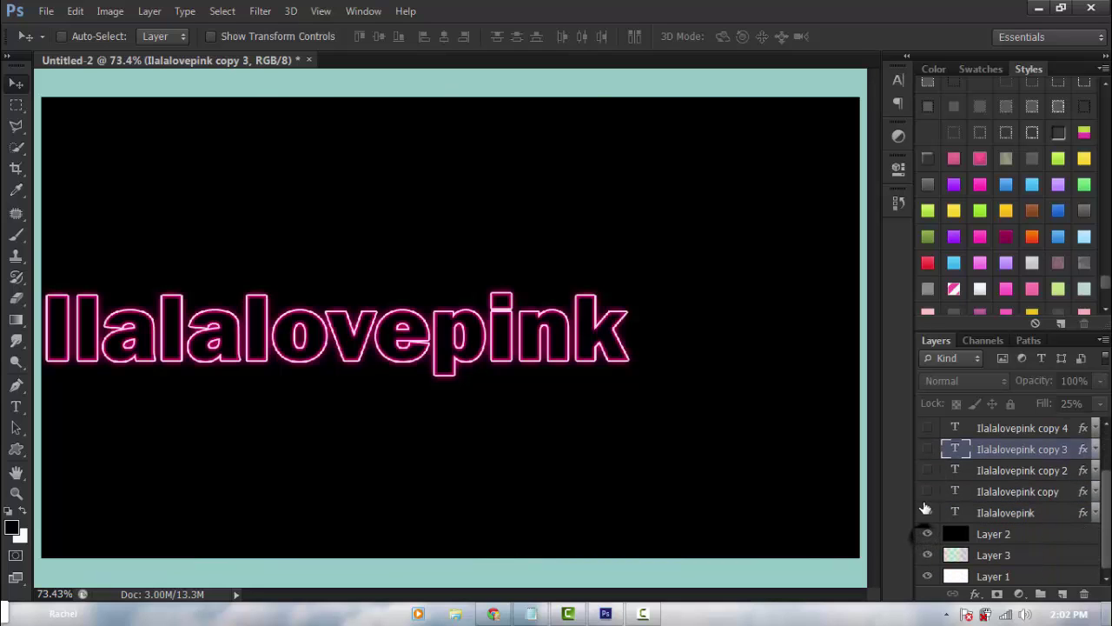
left_click(927, 470)
left_click(927, 450)
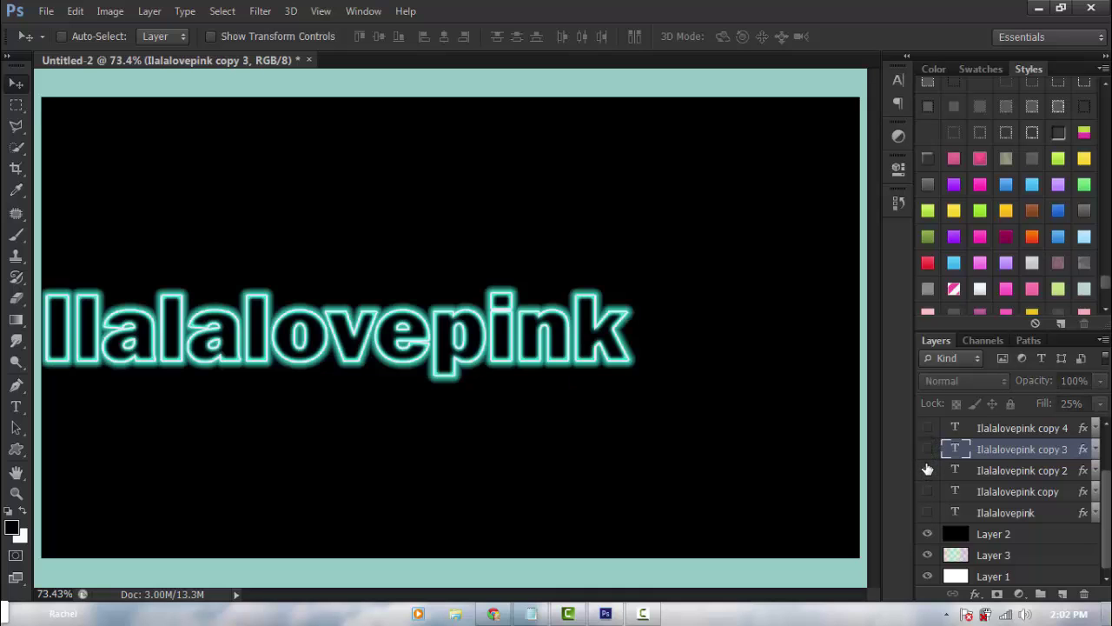
left_click(927, 469)
- Preview the Ilalalovepink copy 3 text over the pastel background with the black Layer 2 hidden, and hide the text again
scroll(928, 470, "up", 1)
left_click(929, 471)
left_click(930, 554)
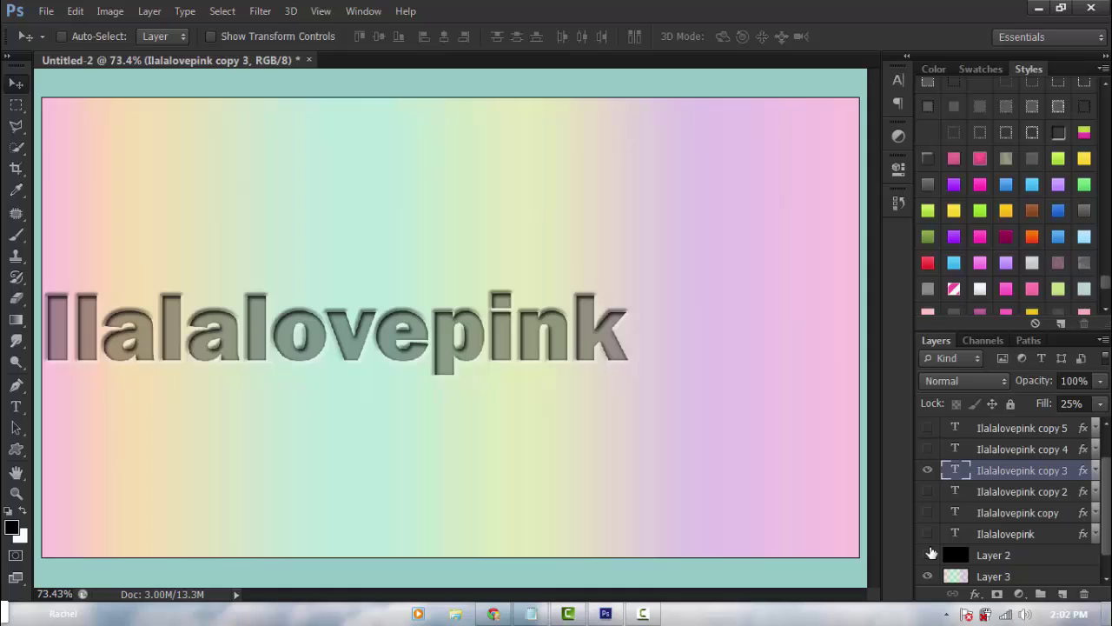
scroll(940, 501, "up", 2)
left_click(926, 514)
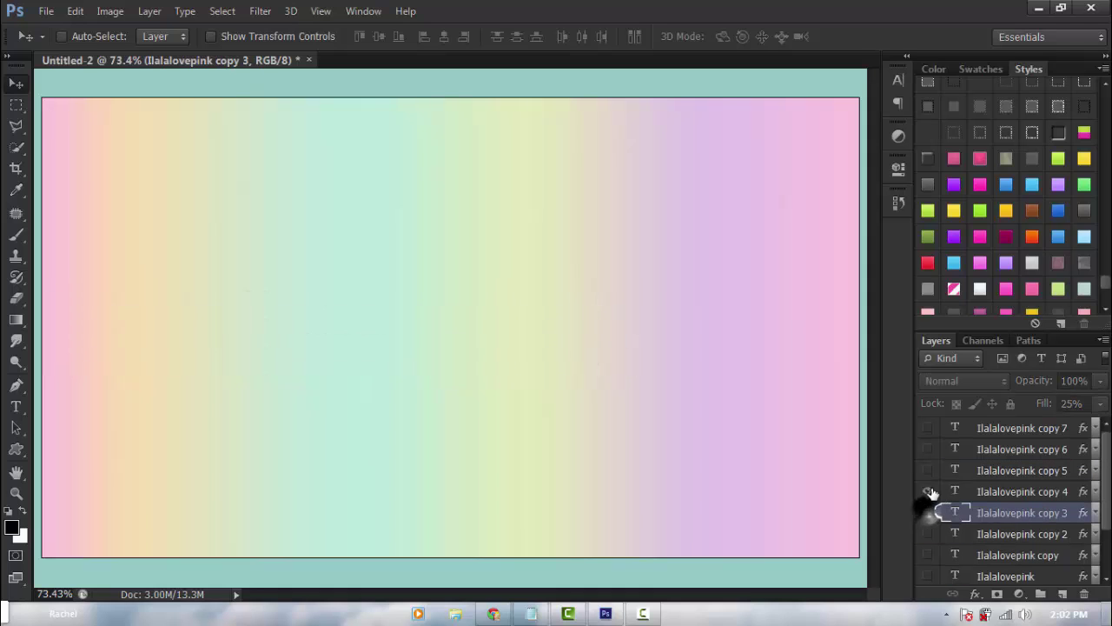
- Preview the Ilalalovepink copy 4, copy 5, copy 6 and copy 7 text styles one at a time over the pastel background
left_click(929, 492)
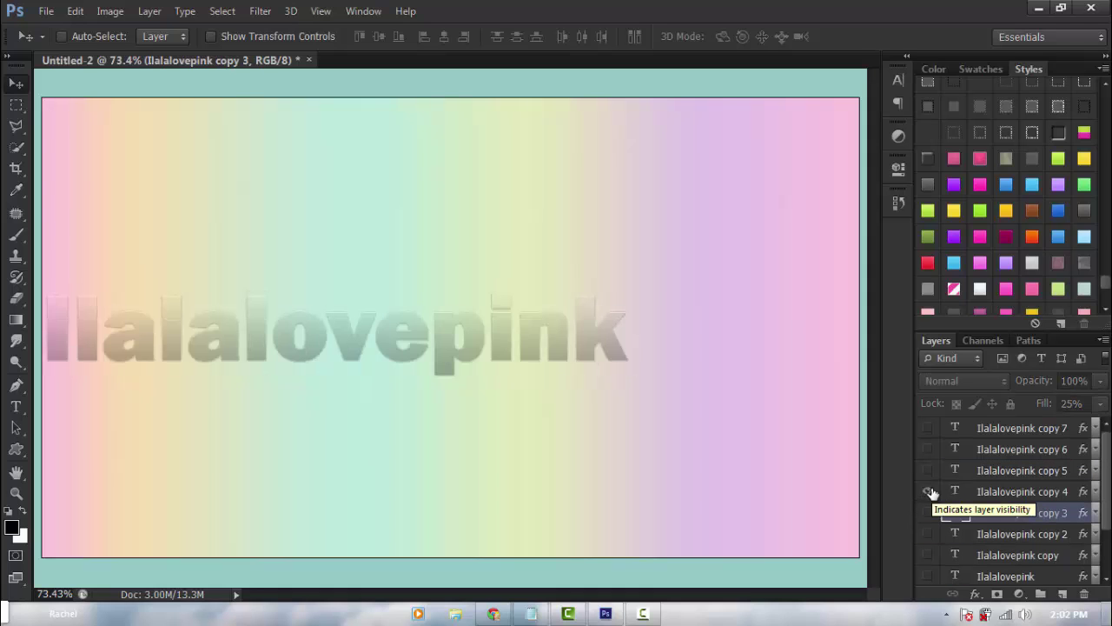
left_click(927, 491)
left_click(927, 471)
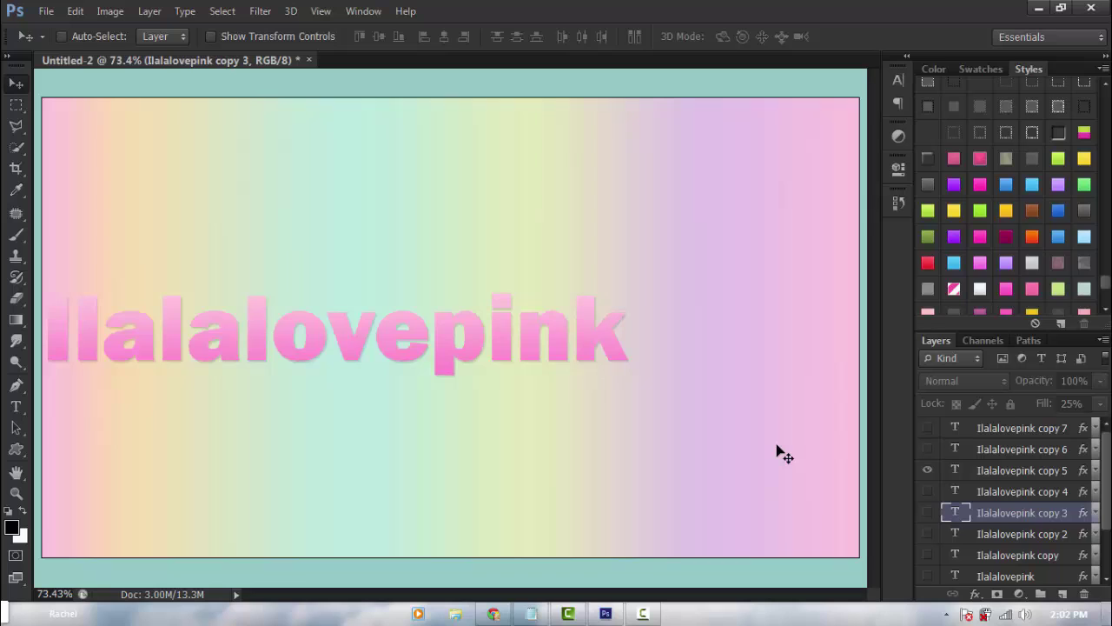
left_click(927, 474)
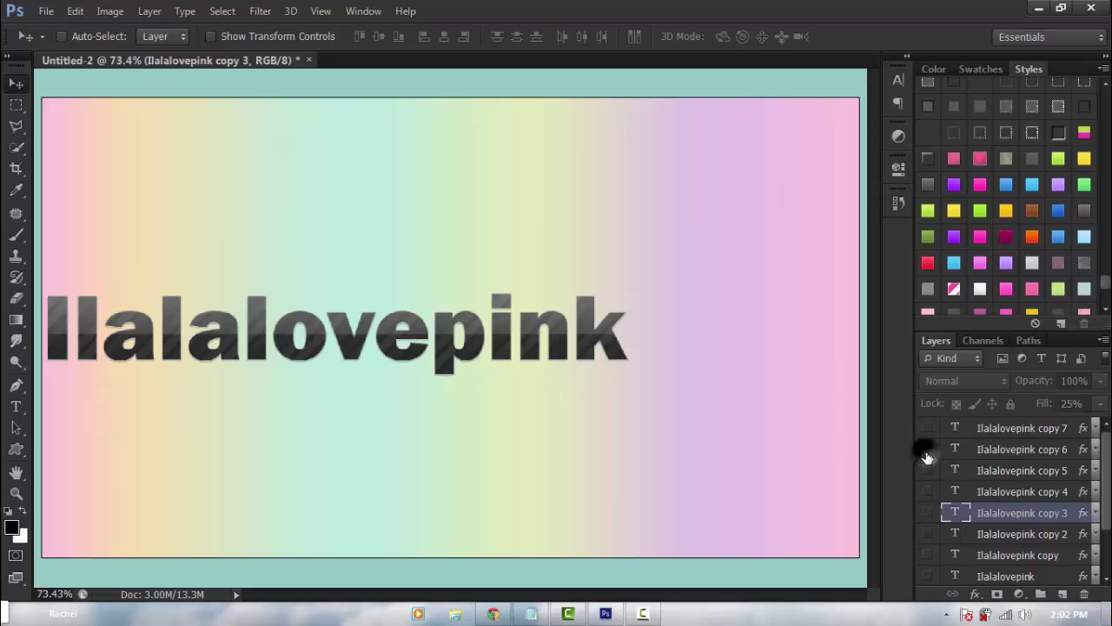
left_click(927, 450)
left_click(927, 428)
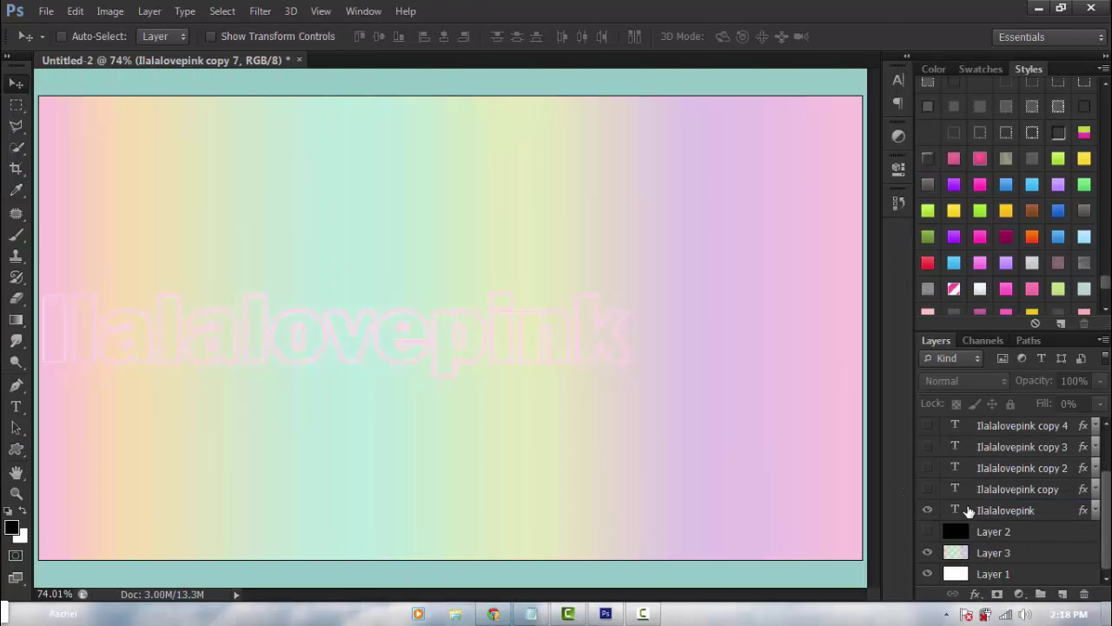
- Show the black Layer 2 behind the original Ilalalovepink text and open that text layer's layer style settings
left_click(927, 532)
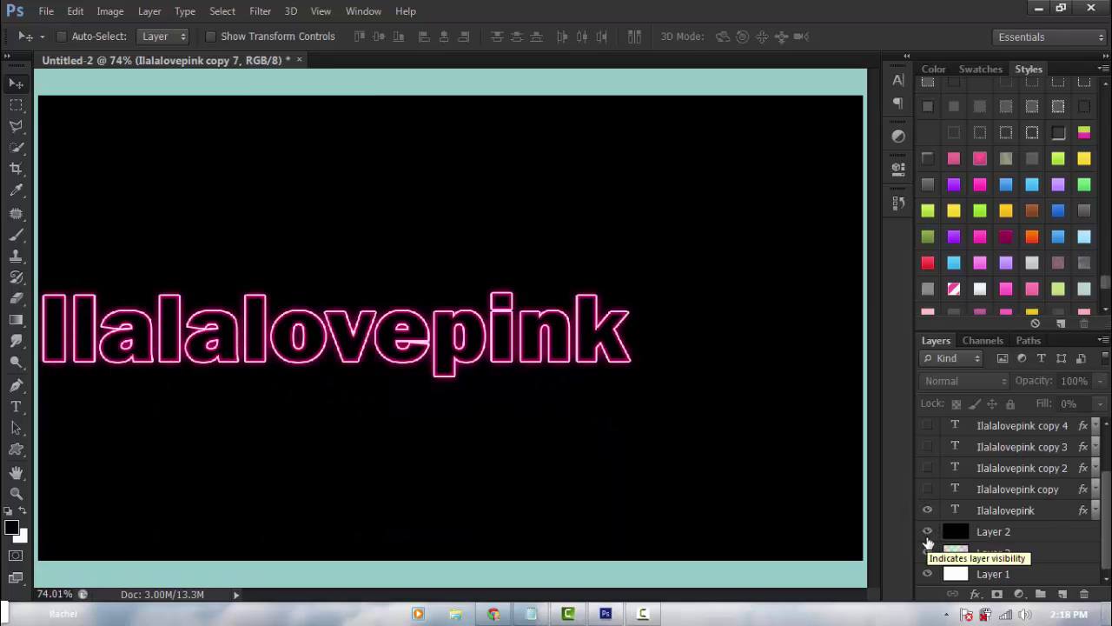
left_click(1072, 511)
right_click(1066, 513)
left_click(836, 51)
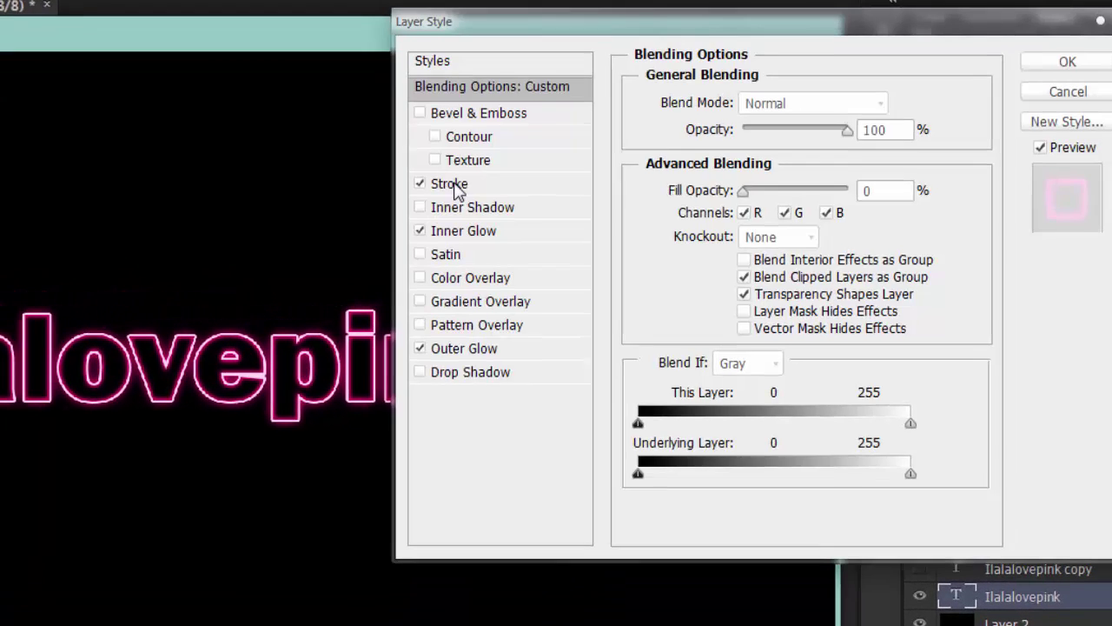
- Change the stroke color of the original Ilalalovepink text to pale green
left_click(527, 194)
left_click(720, 261)
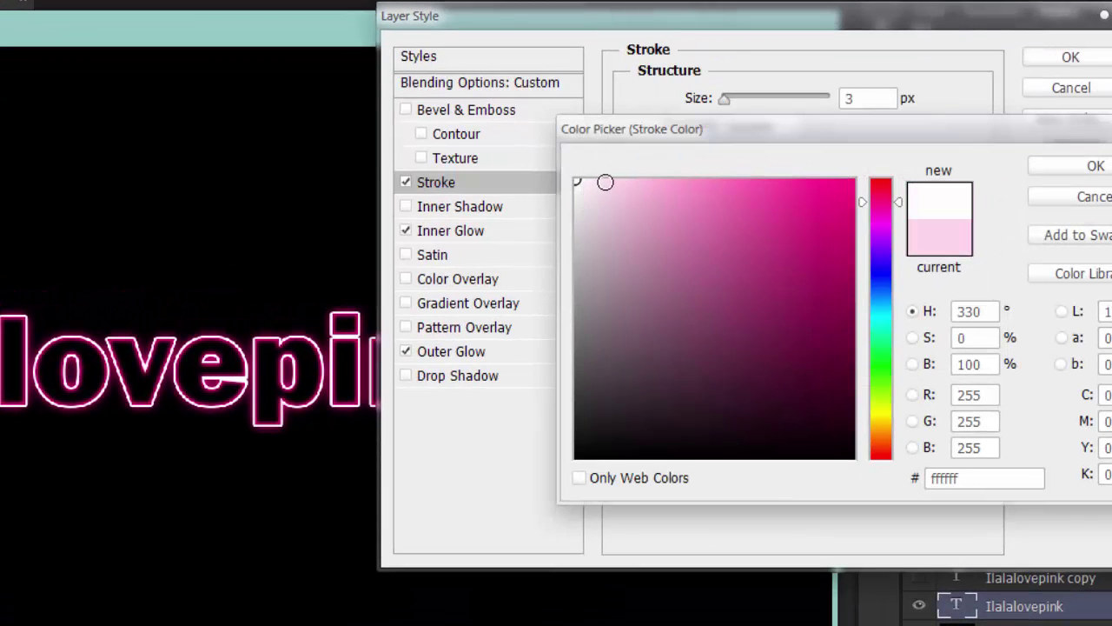
left_click_drag(608, 179, 628, 158)
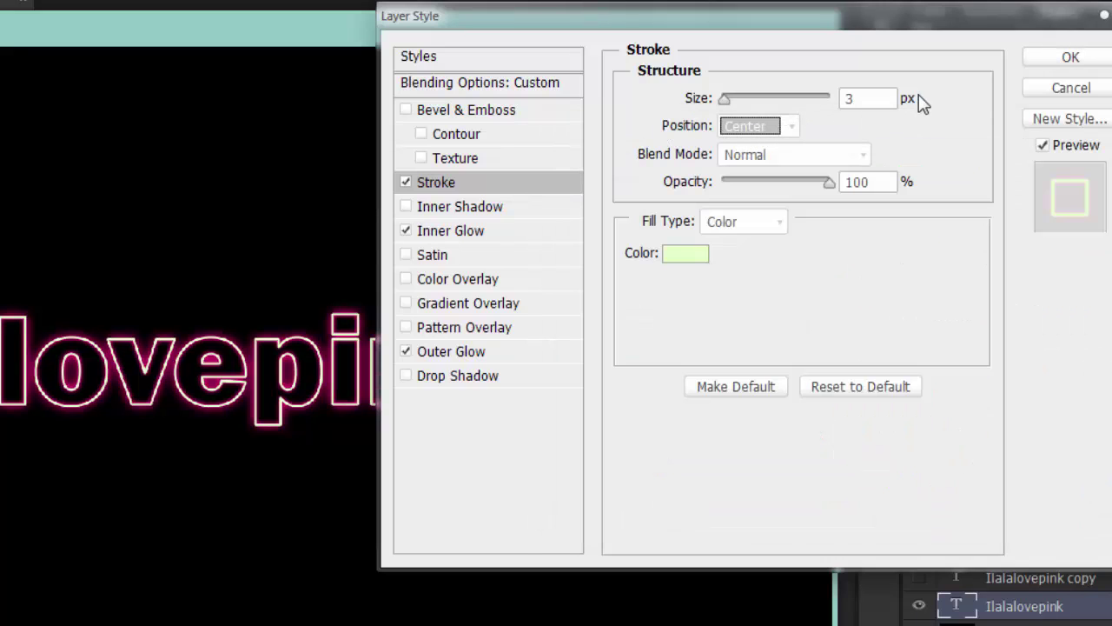
left_click_drag(867, 98, 828, 103)
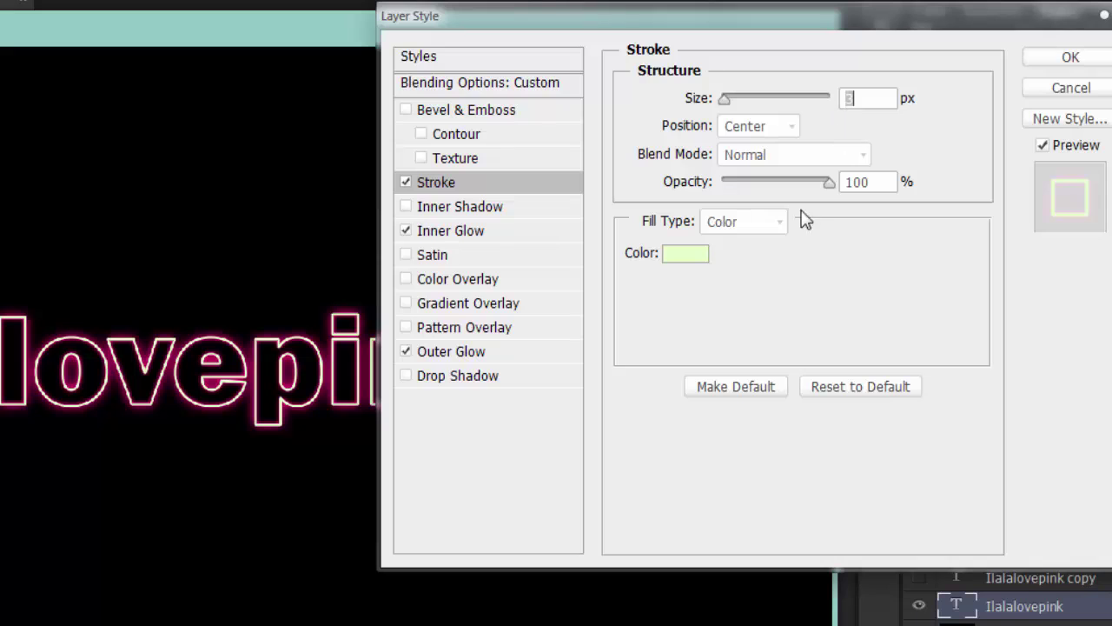
- Set the text's Inner Glow color to bright green 00ff0c and copy its hex code
left_click(486, 230)
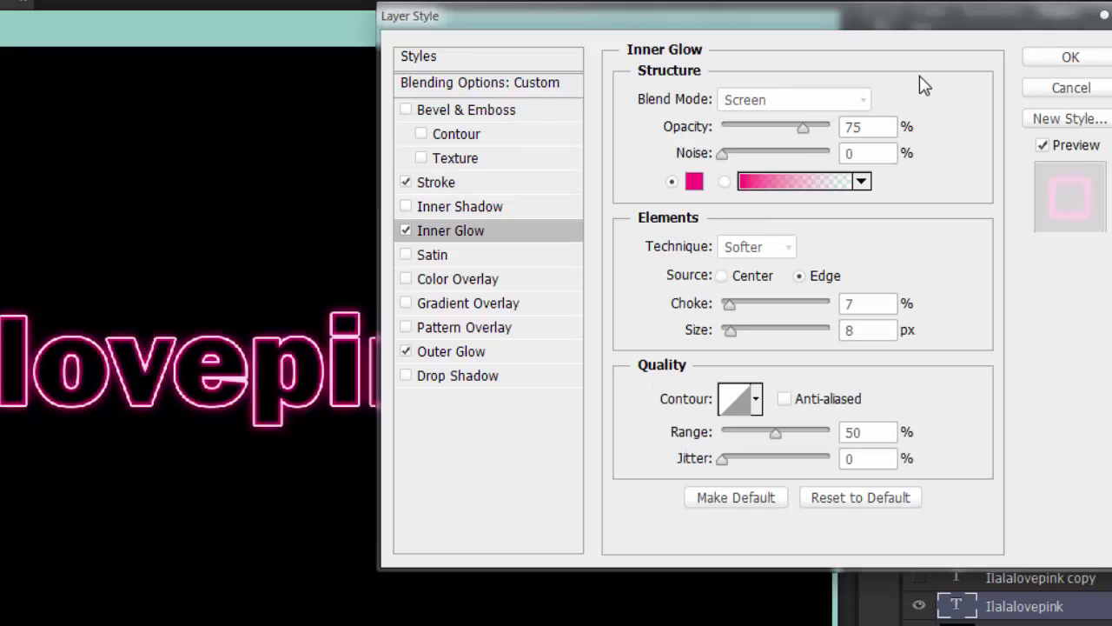
left_click(482, 186)
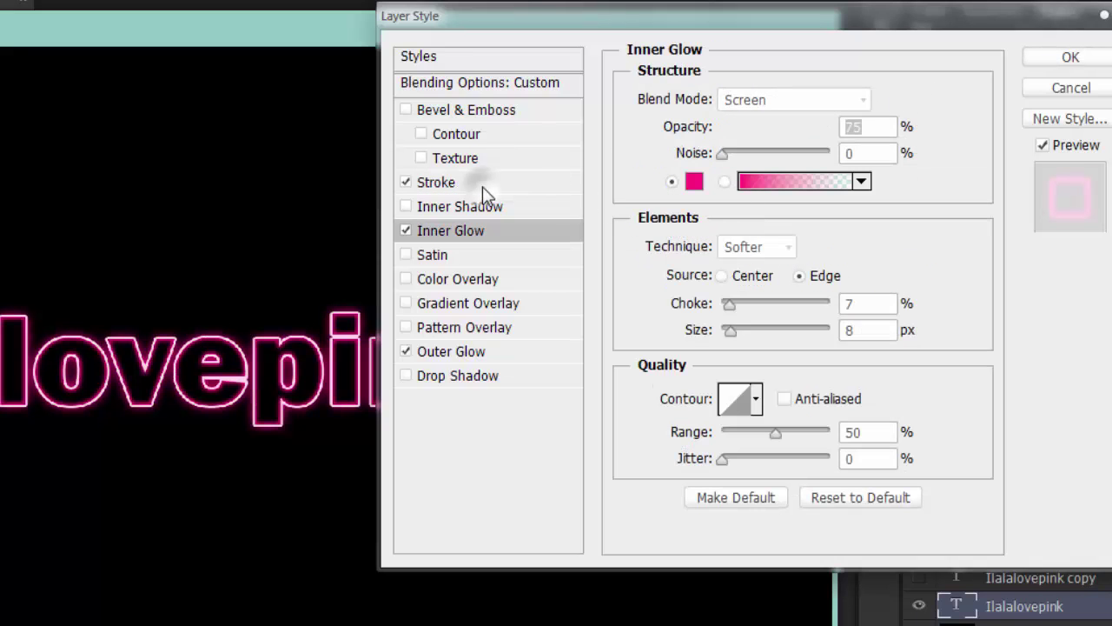
left_click(694, 183)
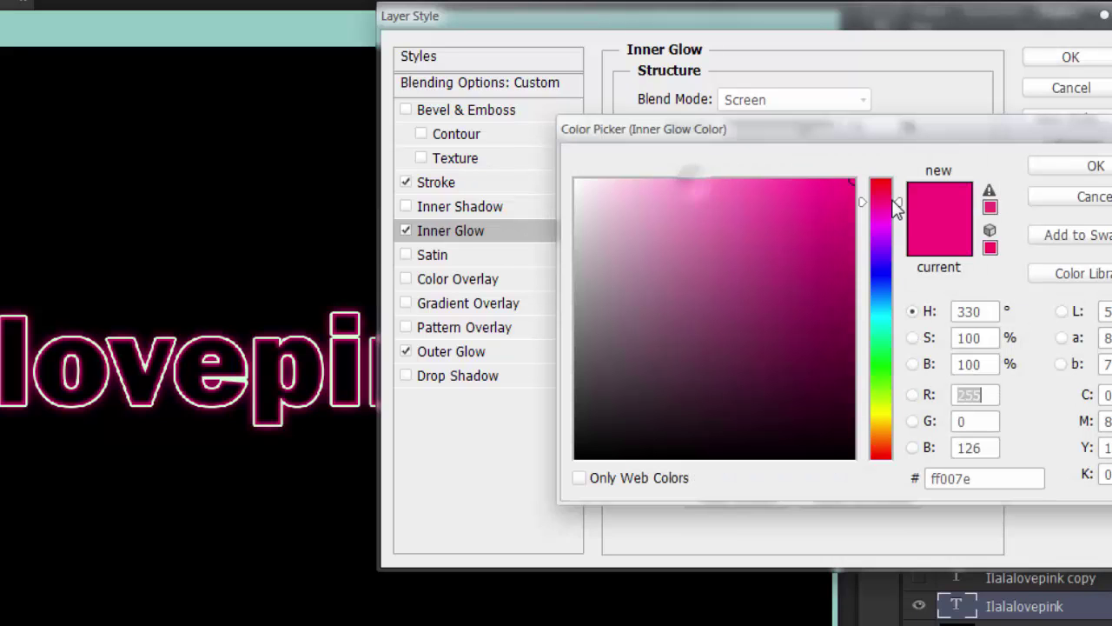
left_click_drag(883, 224, 883, 379)
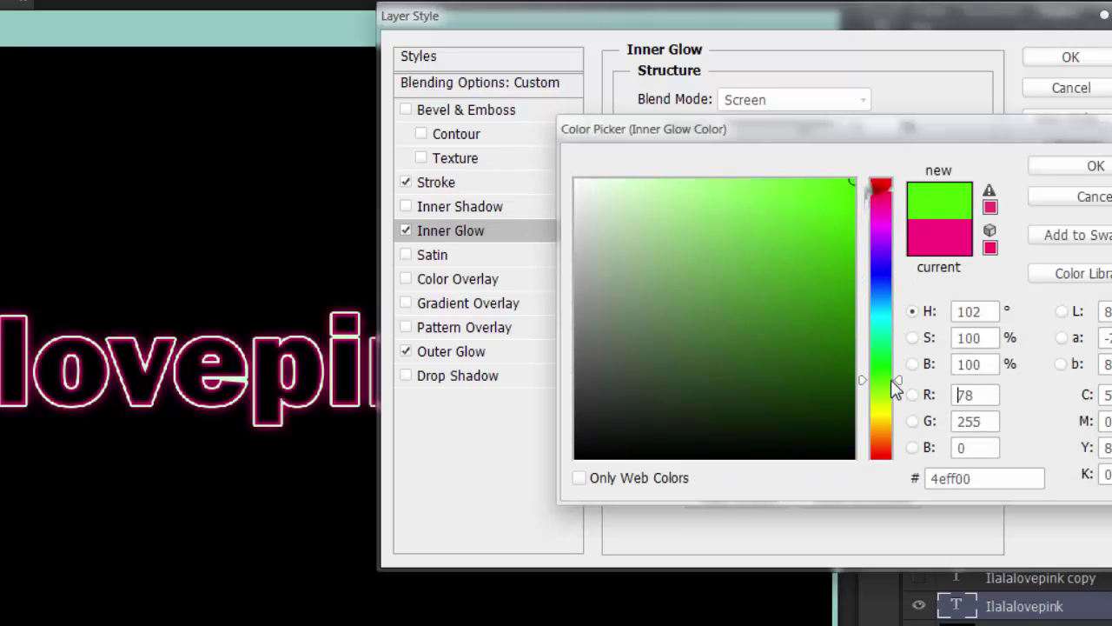
left_click(881, 364)
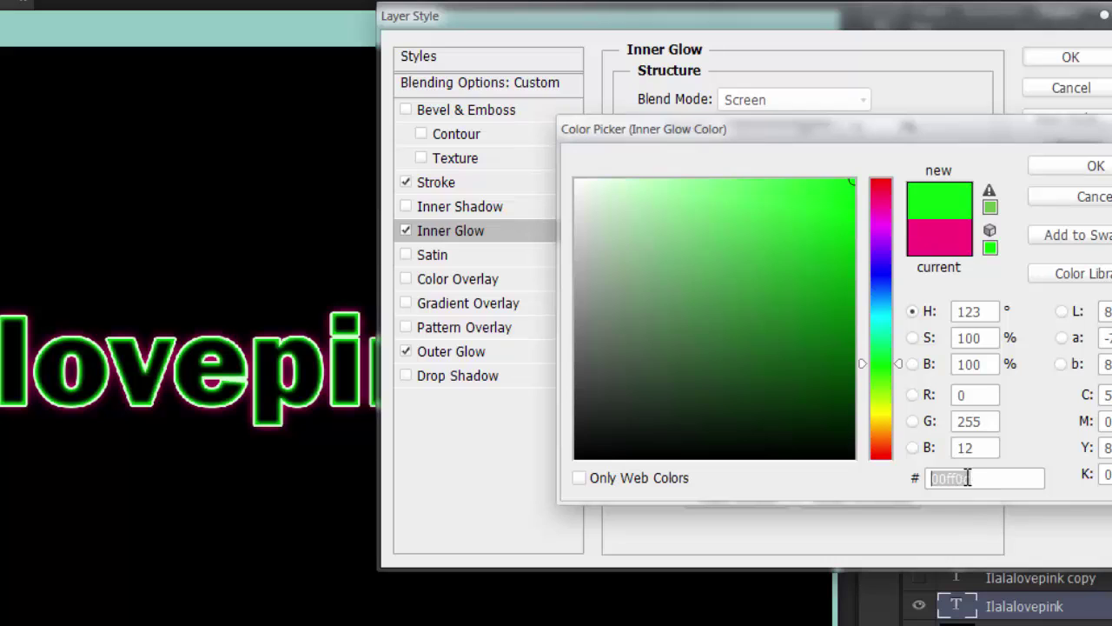
left_click_drag(967, 477, 880, 482)
key("Return")
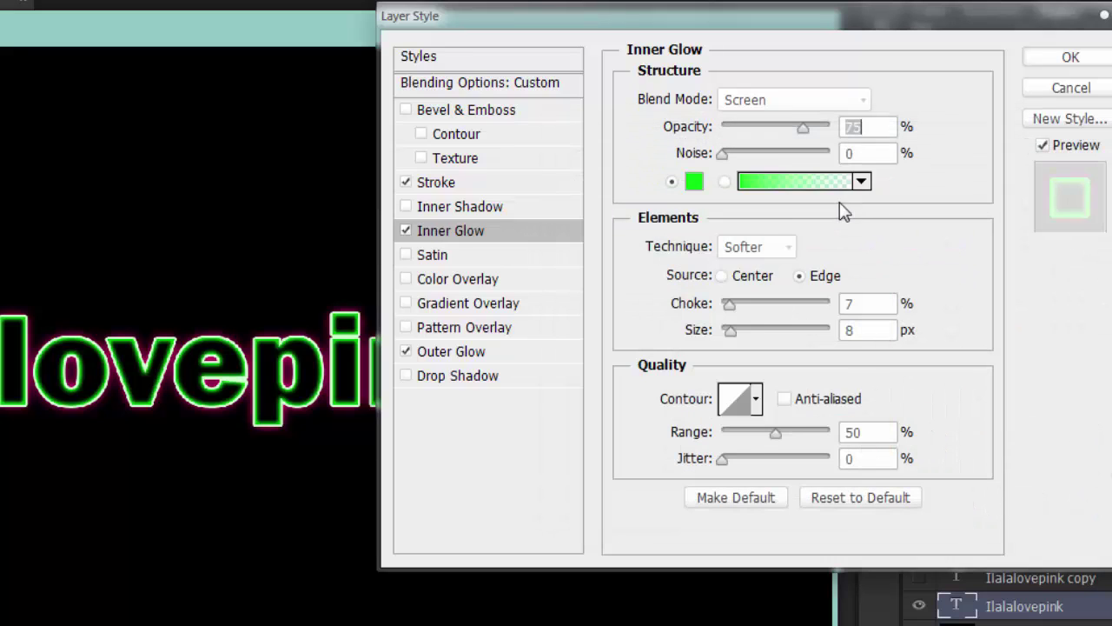
- Choose Screen as the Inner Glow blend mode and set the glow size to 10 px
left_click(786, 100)
left_click(757, 299)
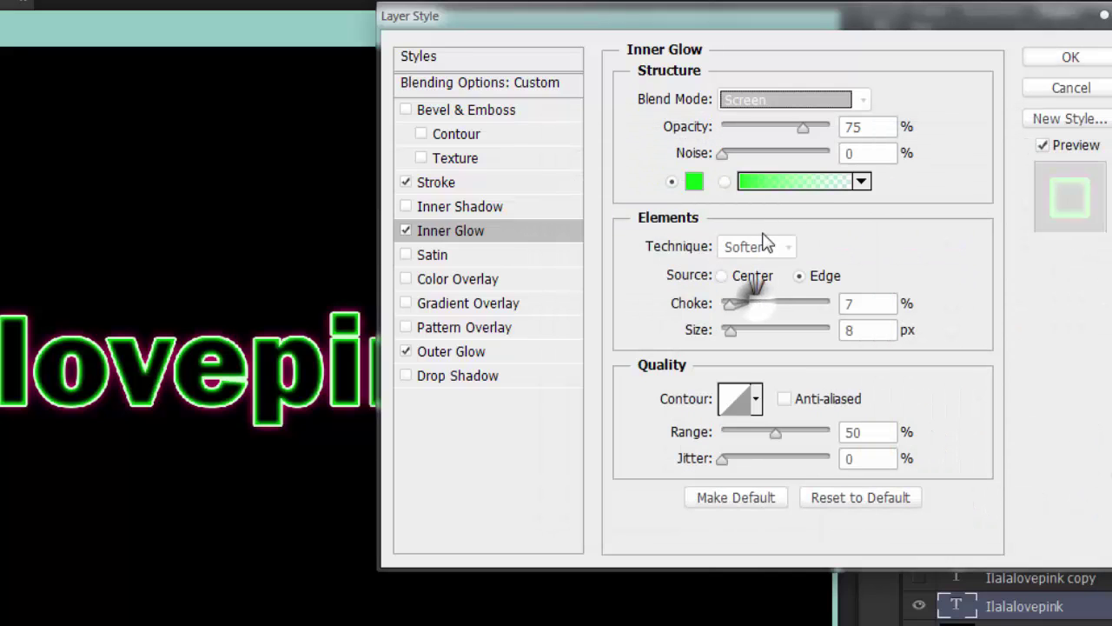
left_click_drag(732, 339, 733, 339)
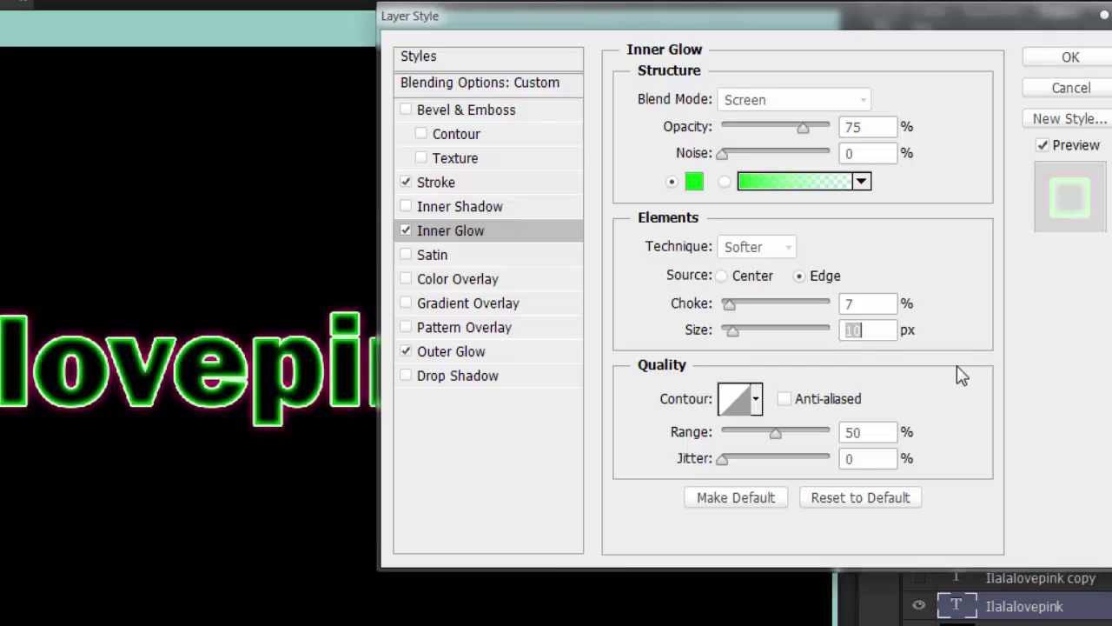
- Set the Outer Glow color to 00ff0c, increase its size slightly, and apply the layer style
left_click(473, 354)
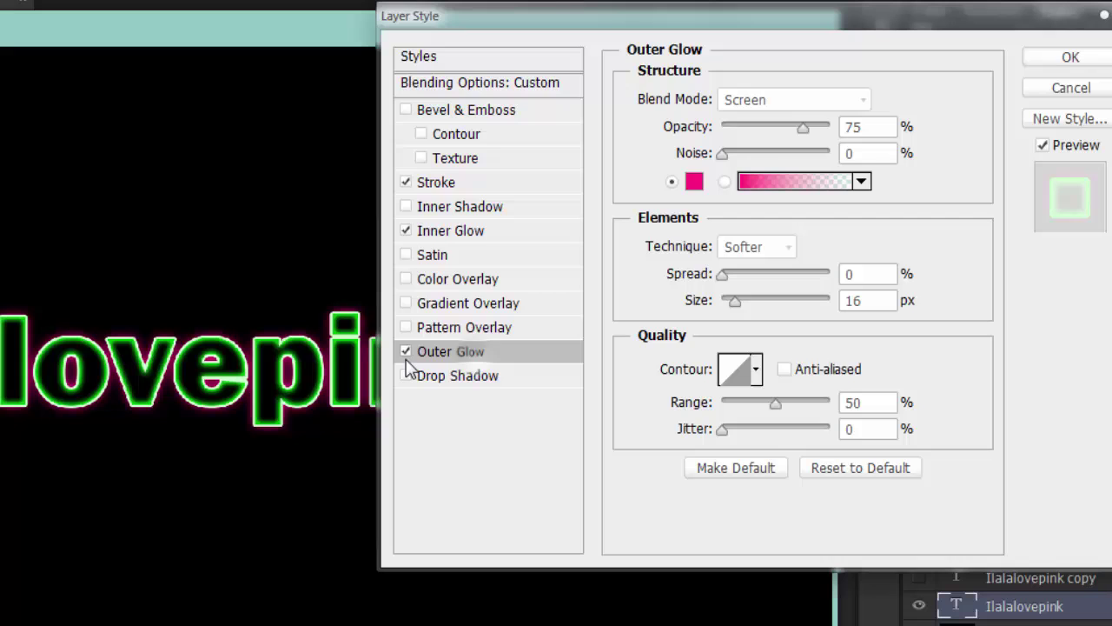
left_click(694, 183)
type("00ff0c")
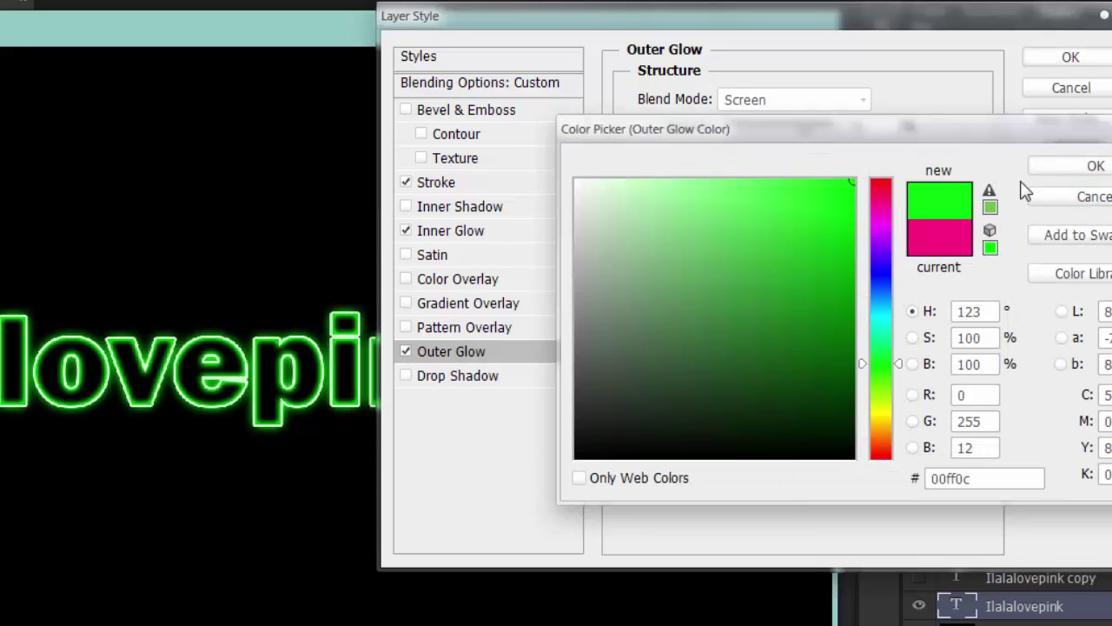
left_click(1081, 179)
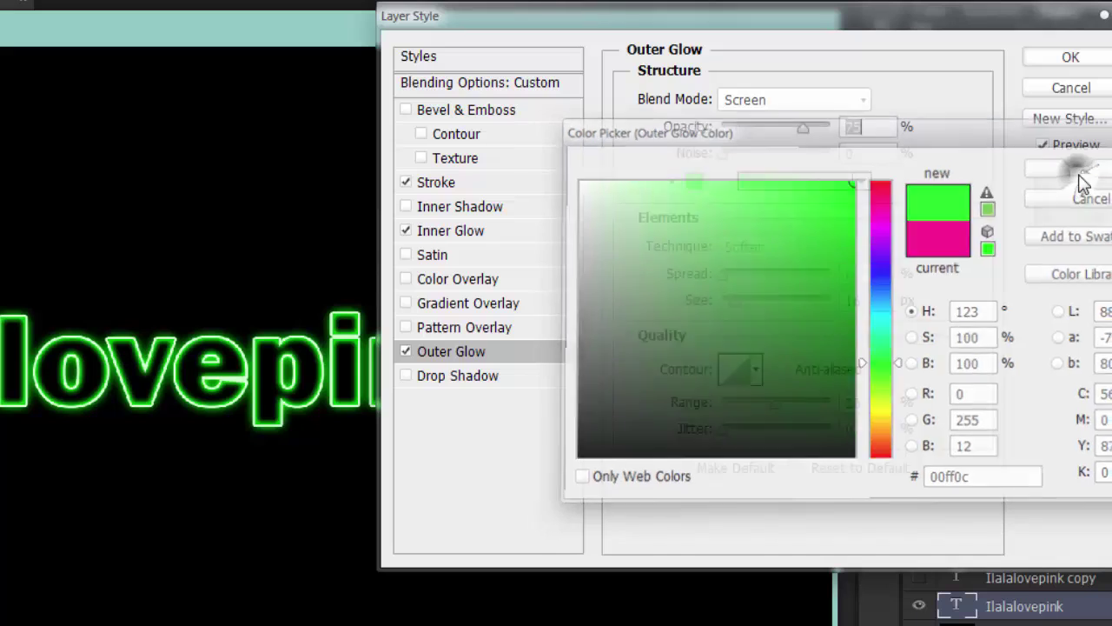
left_click(886, 300)
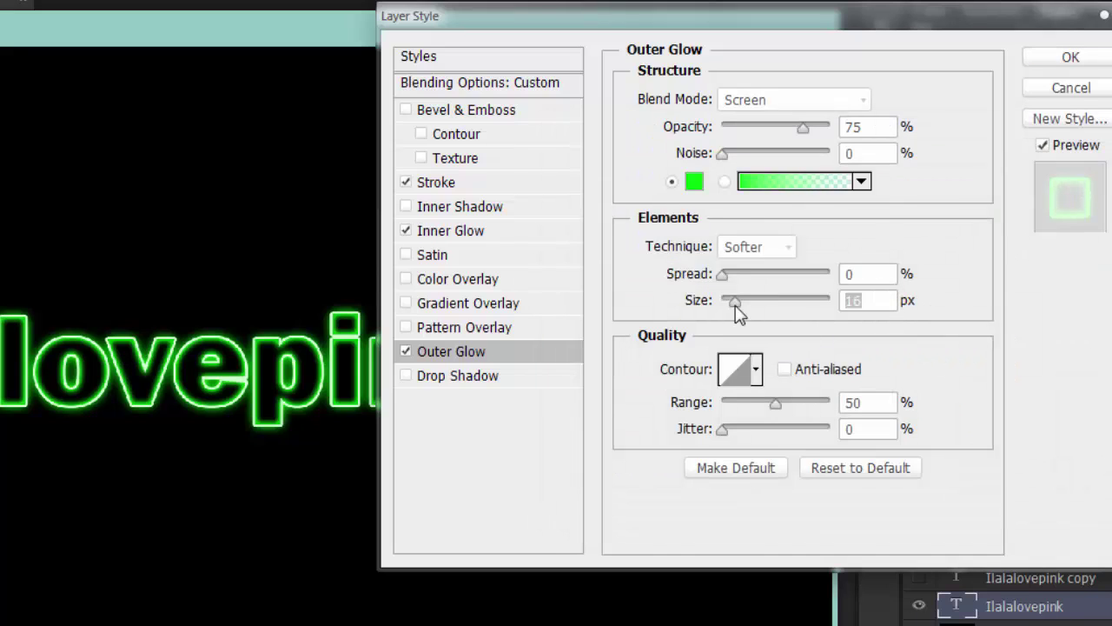
left_click_drag(735, 306, 740, 306)
key("Return")
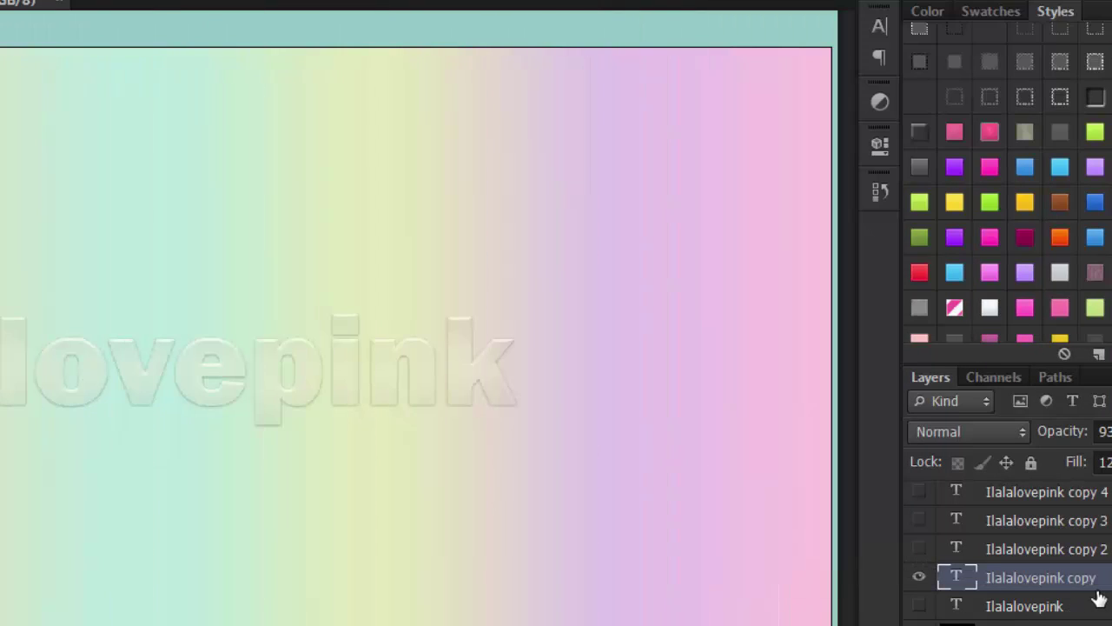
- Open the layer style of the Ilalalovepink copy text and set its opacity to 100% and fill opacity to 12%
right_click(1107, 584)
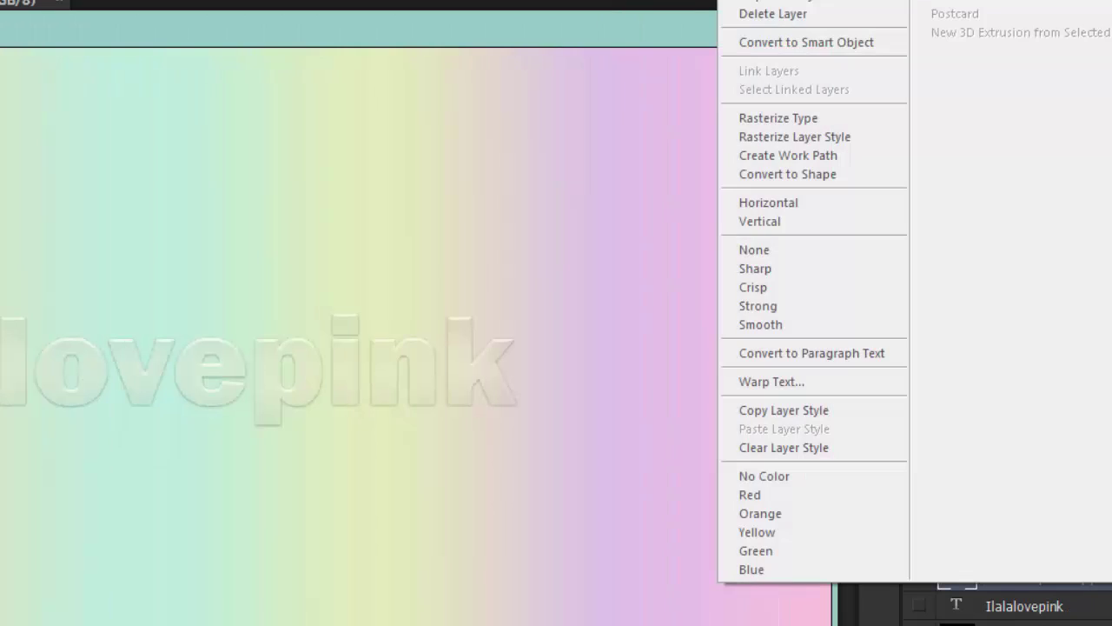
key("Escape")
double_click(1105, 577)
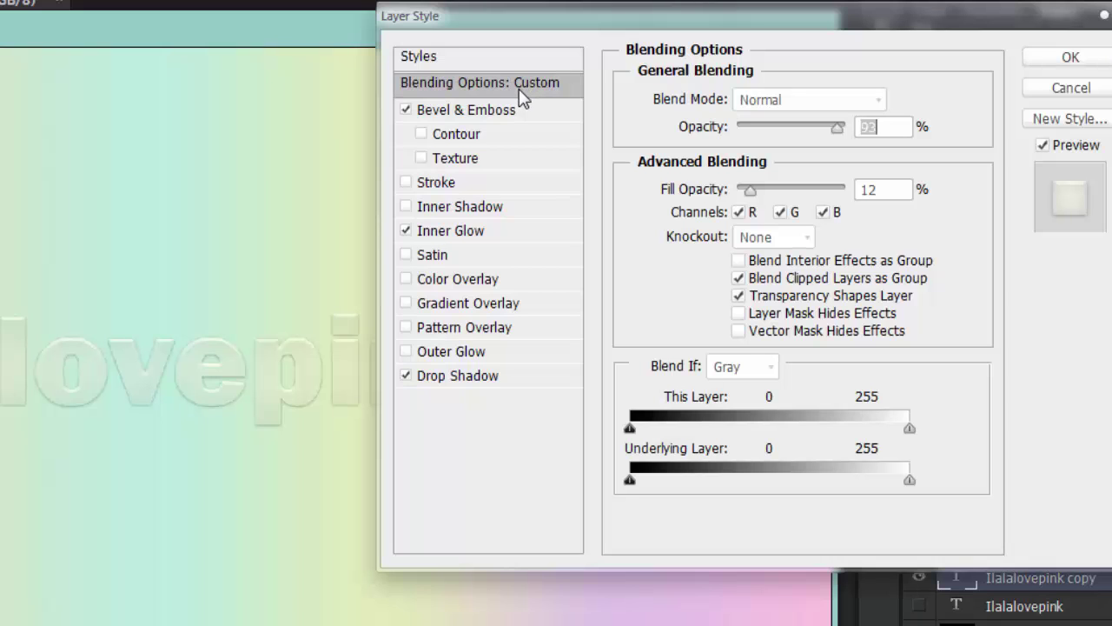
left_click(519, 89)
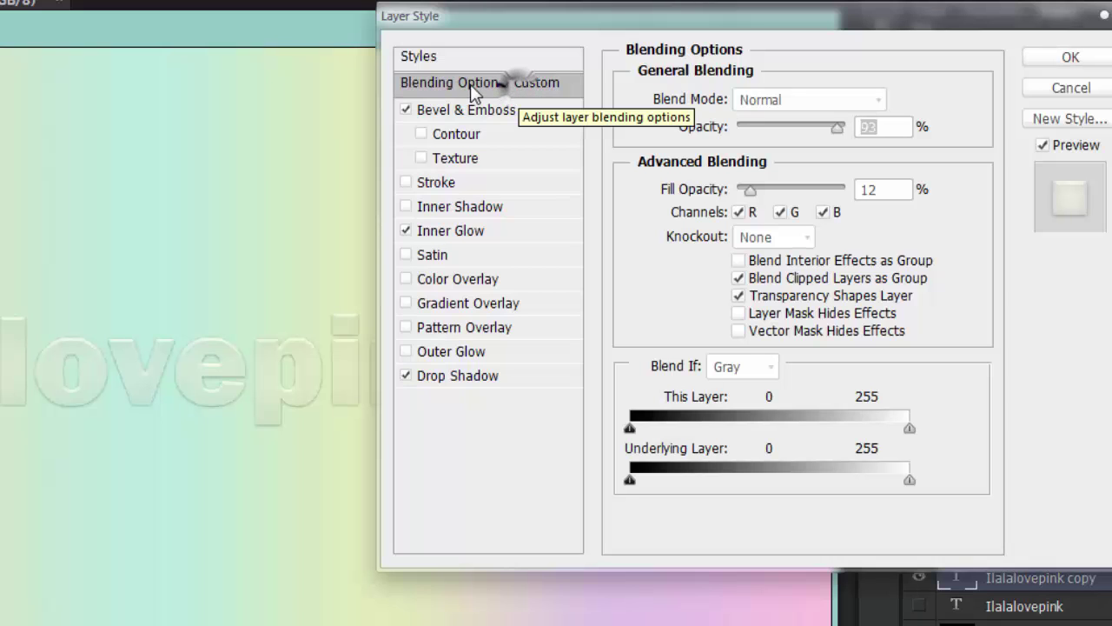
left_click(423, 56)
left_click(480, 82)
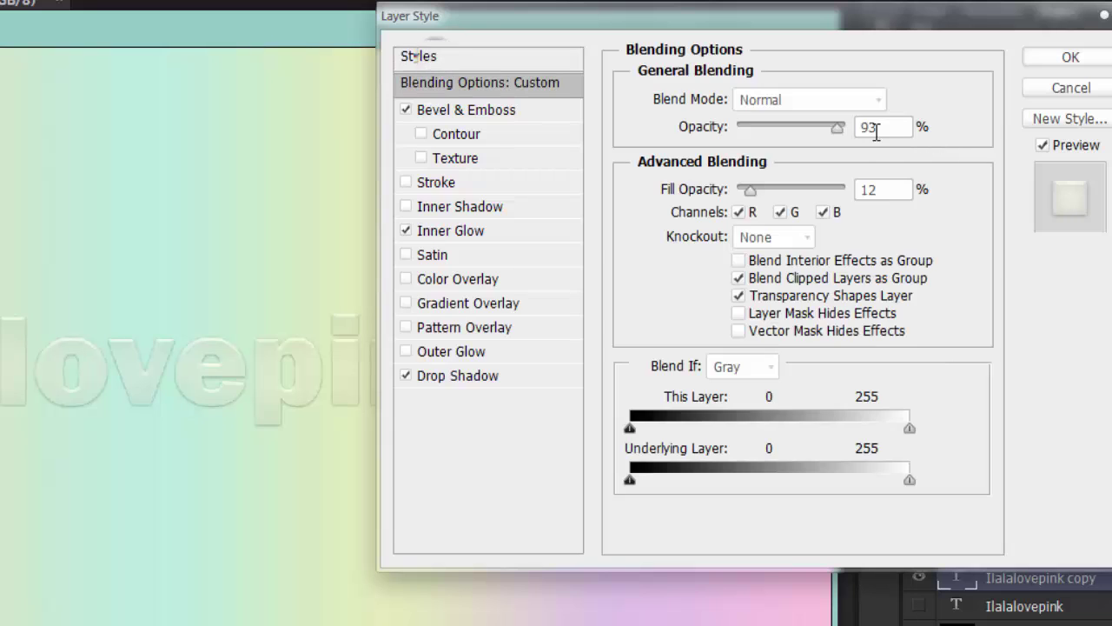
left_click(837, 128)
left_click_drag(836, 128, 950, 153)
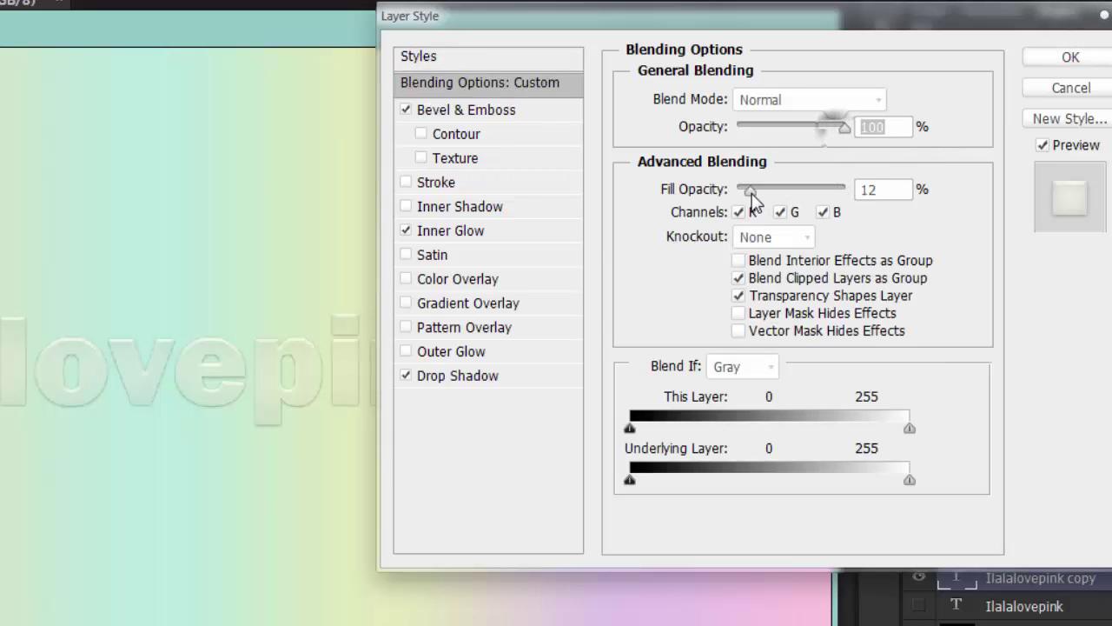
left_click_drag(750, 190, 756, 204)
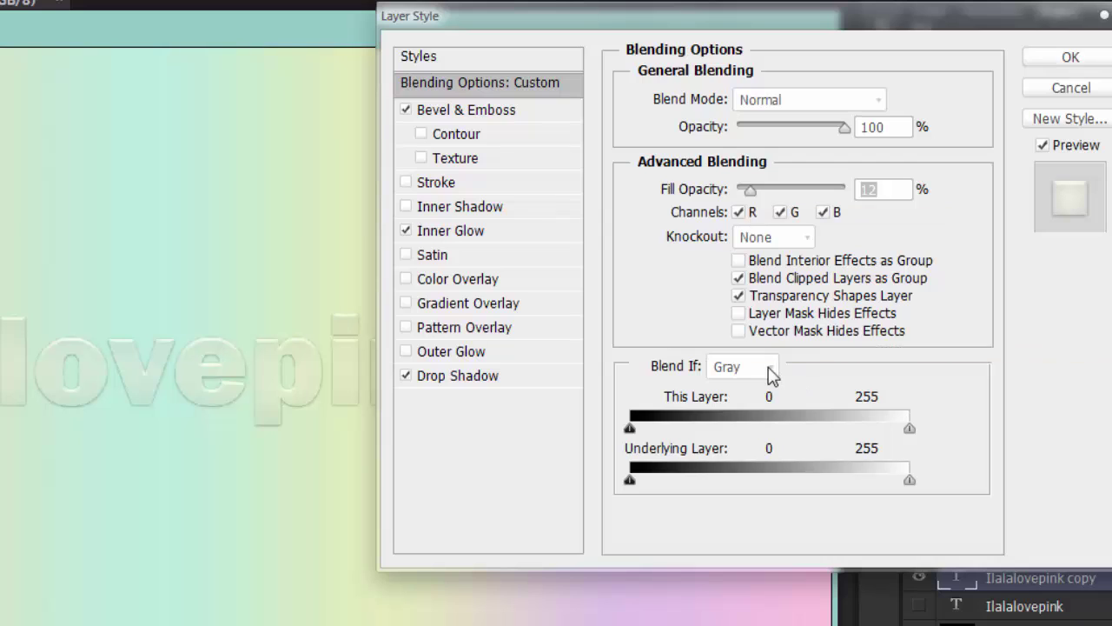
- Set the text's Bevel & Emboss to depth 388%, size 4 px, angle 90° and altitude 26°
left_click(504, 108)
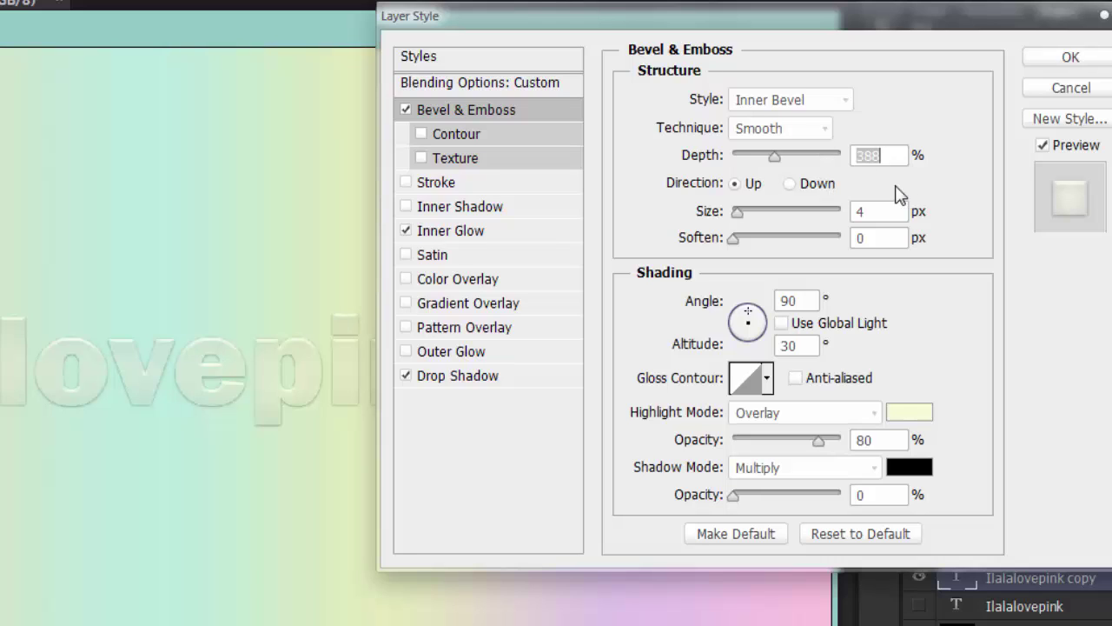
type("100")
left_click_drag(776, 158, 772, 160)
key("shift+Up")
left_click_drag(736, 215, 739, 216)
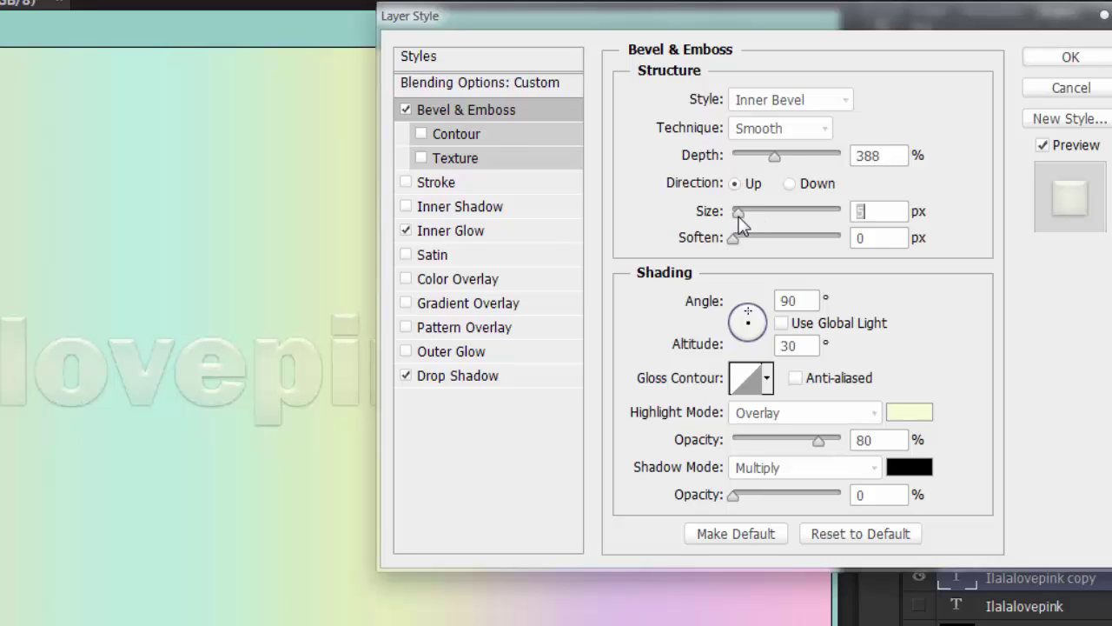
left_click_drag(739, 217, 736, 217)
left_click_drag(742, 329, 735, 323)
left_click(736, 329)
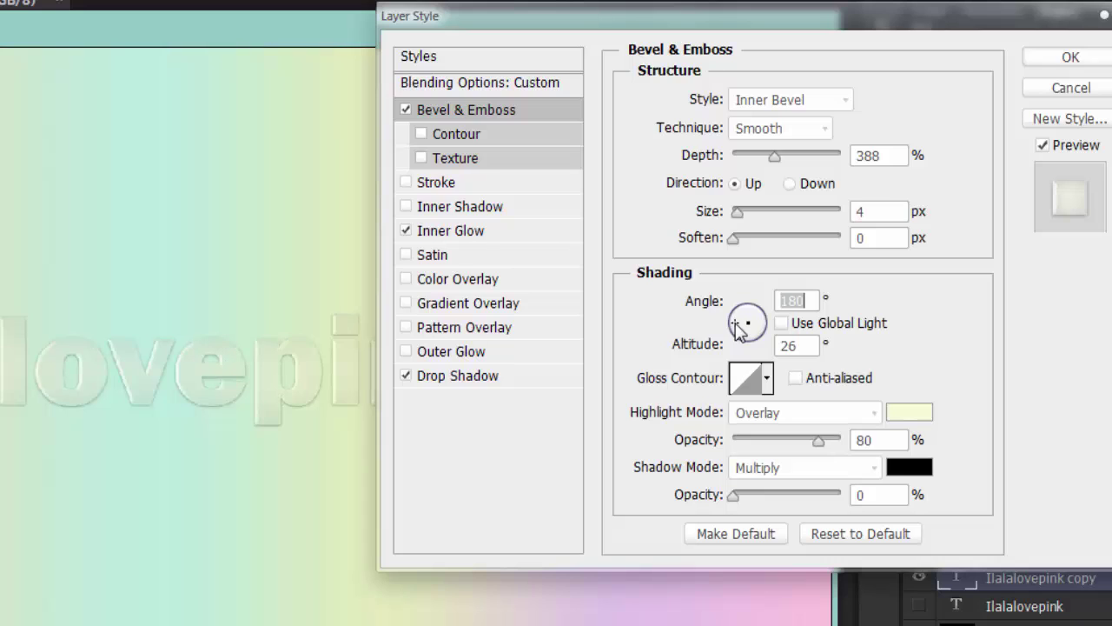
left_click(747, 309)
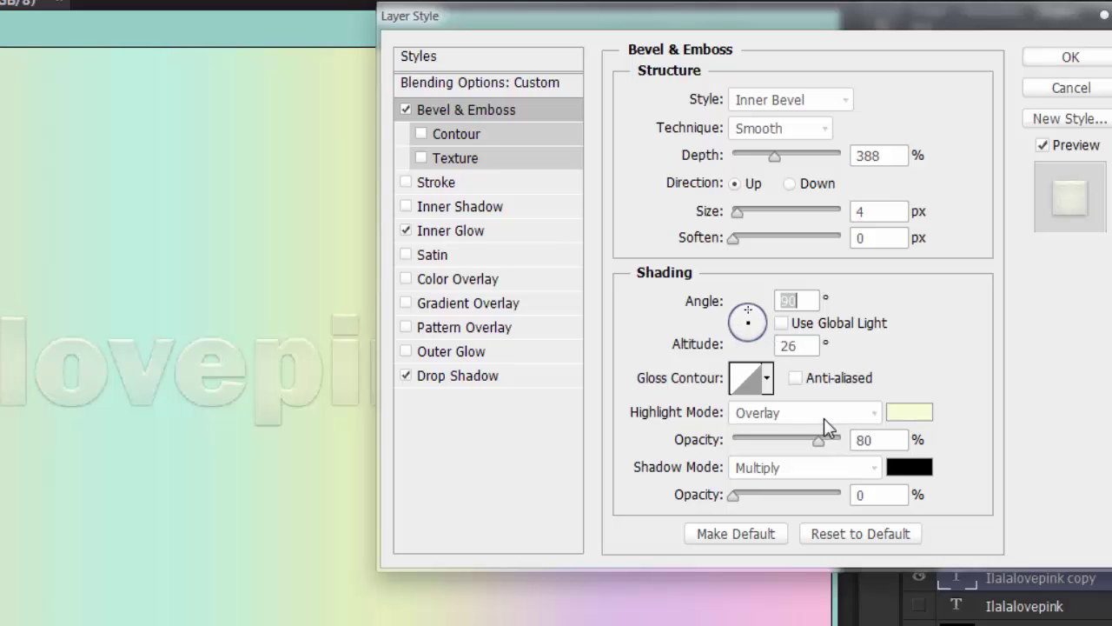
- Choose Overlay as the bevel's highlight mode and set the bevel's shadow opacity to 0%
left_click(831, 416)
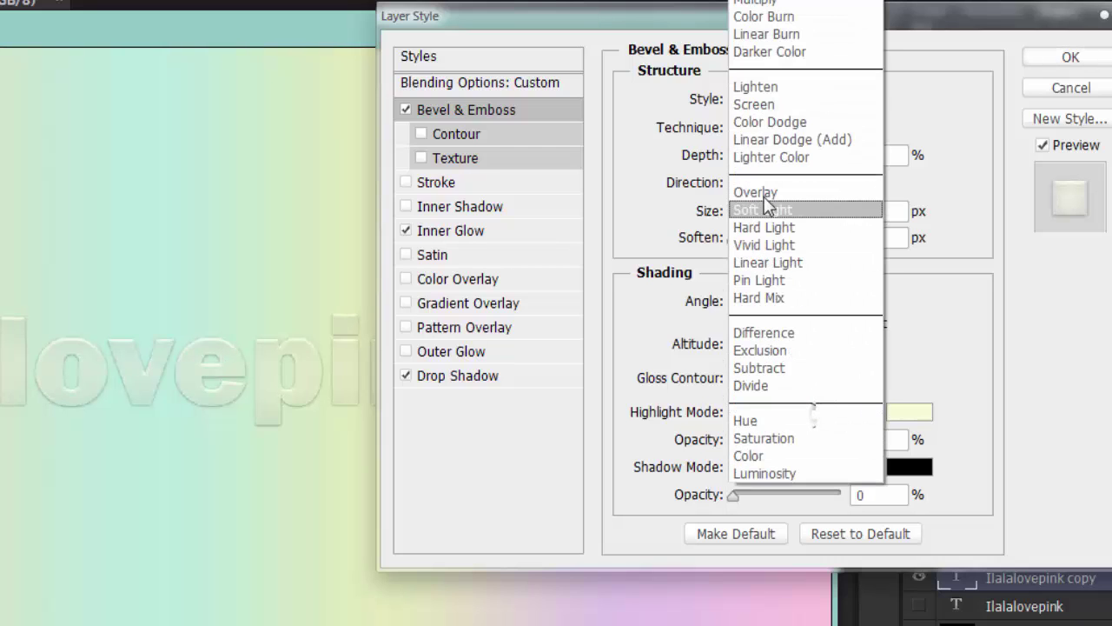
left_click(830, 201)
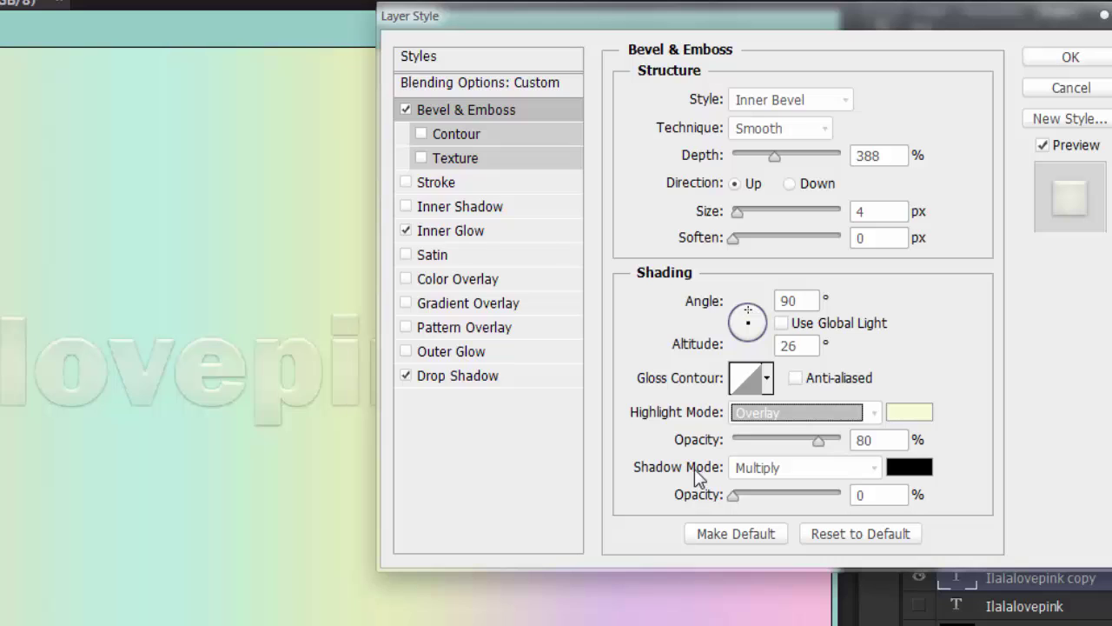
left_click(732, 494)
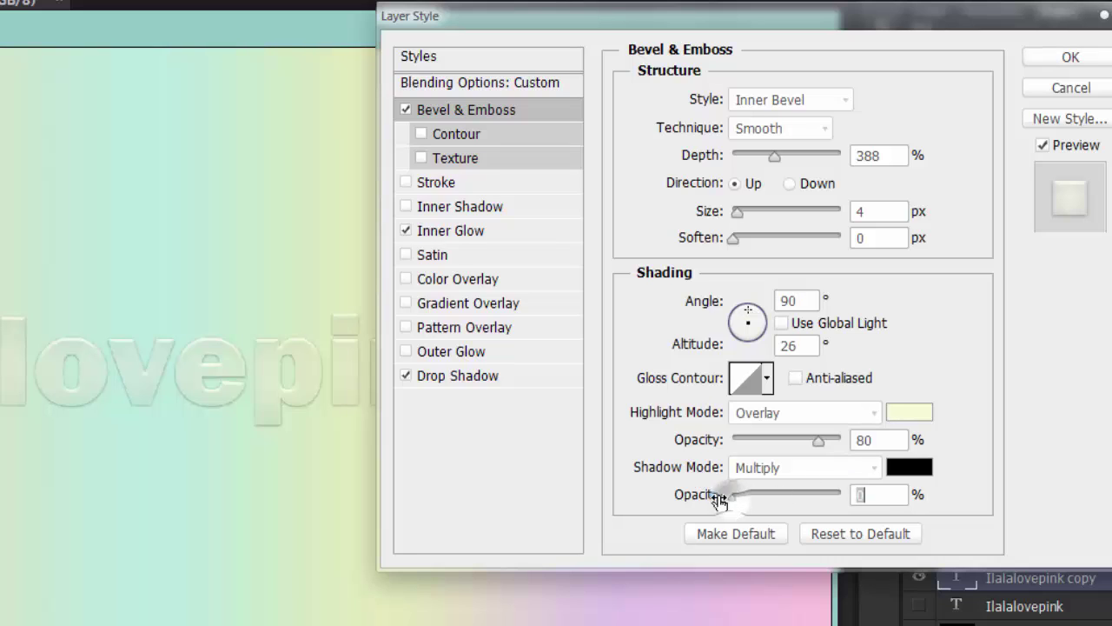
left_click(784, 323)
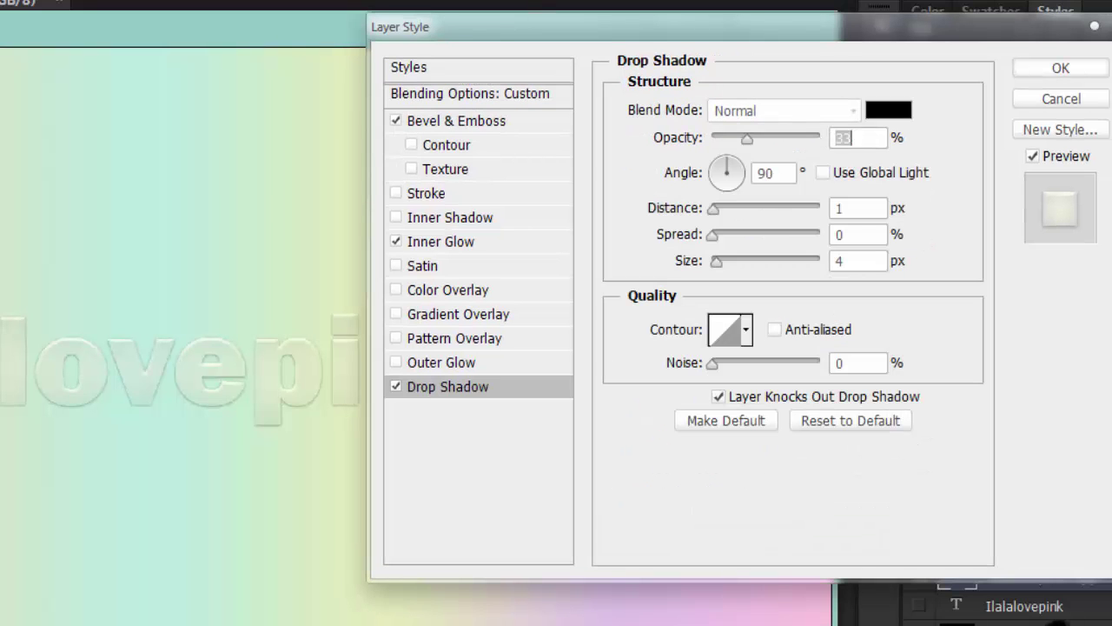
- Set the Drop Shadow to Normal blend mode with 1 px distance, 0% spread and 4 px size
left_click(803, 111)
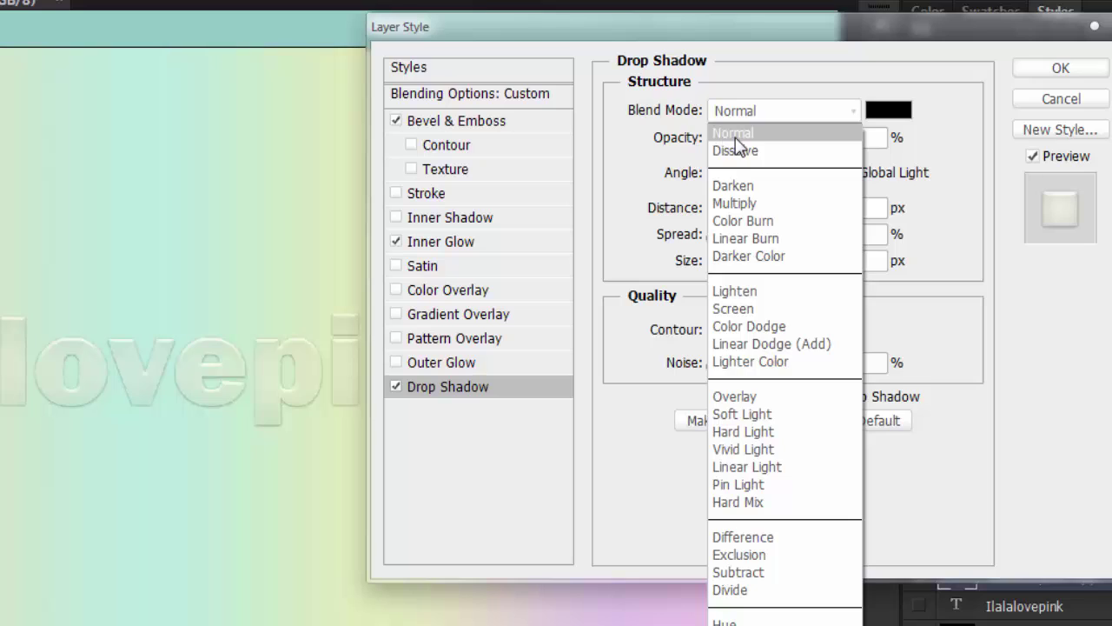
left_click(735, 134)
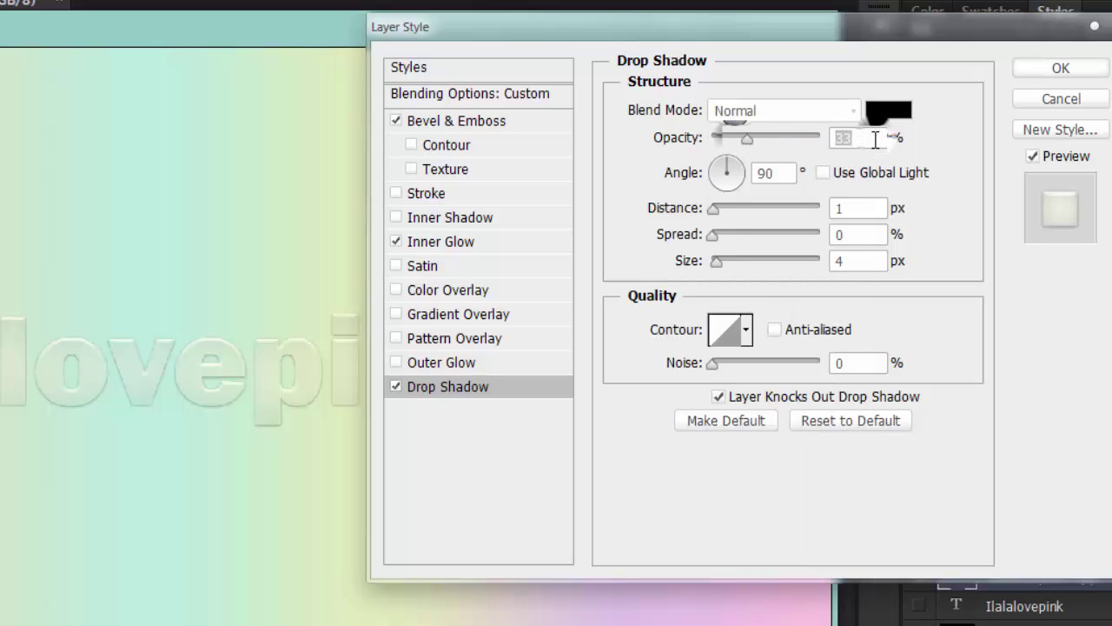
left_click(823, 172)
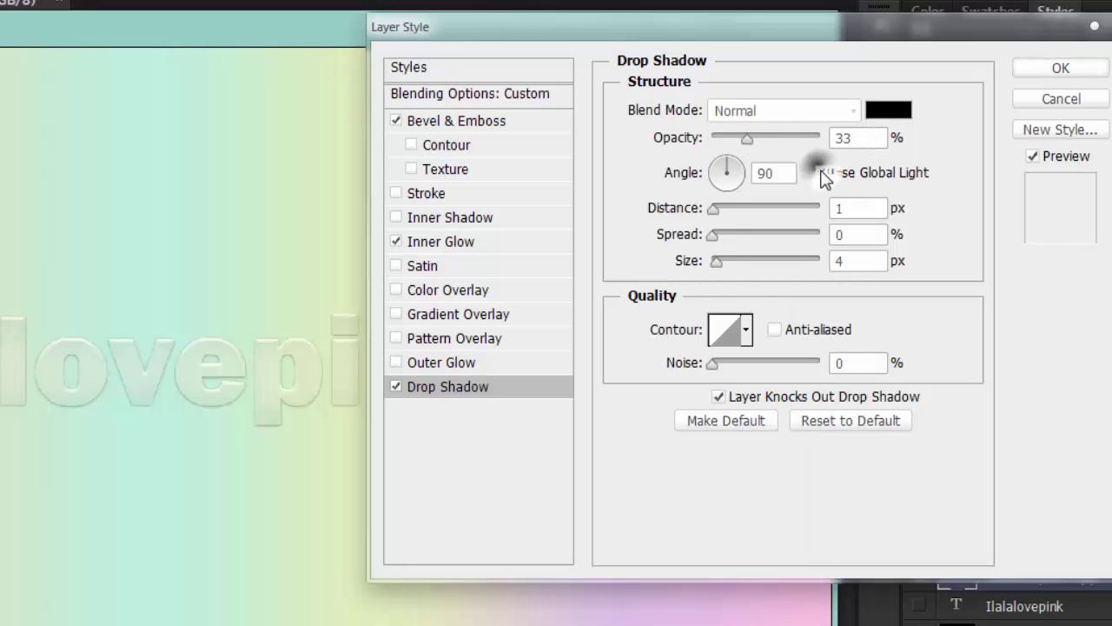
left_click_drag(866, 210, 798, 210)
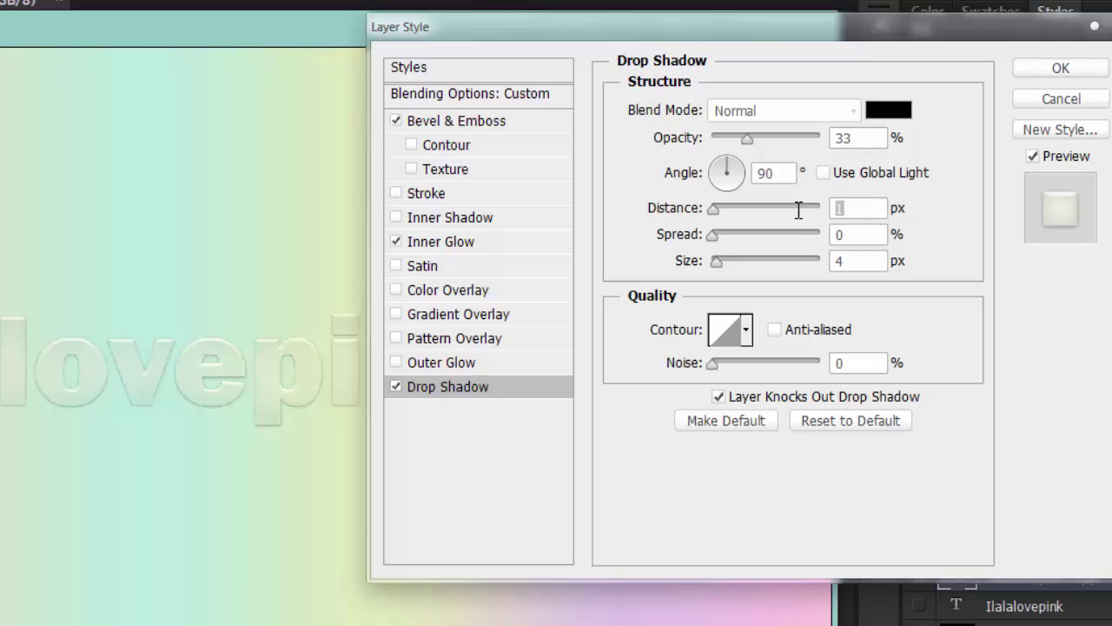
type("1")
left_click(856, 234)
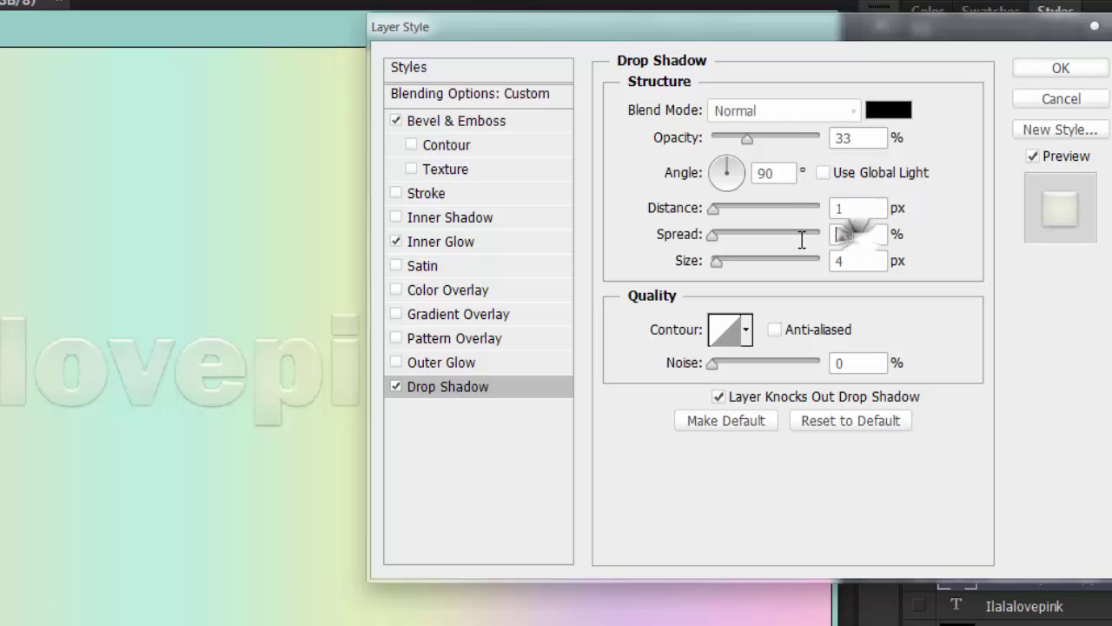
left_click(855, 268)
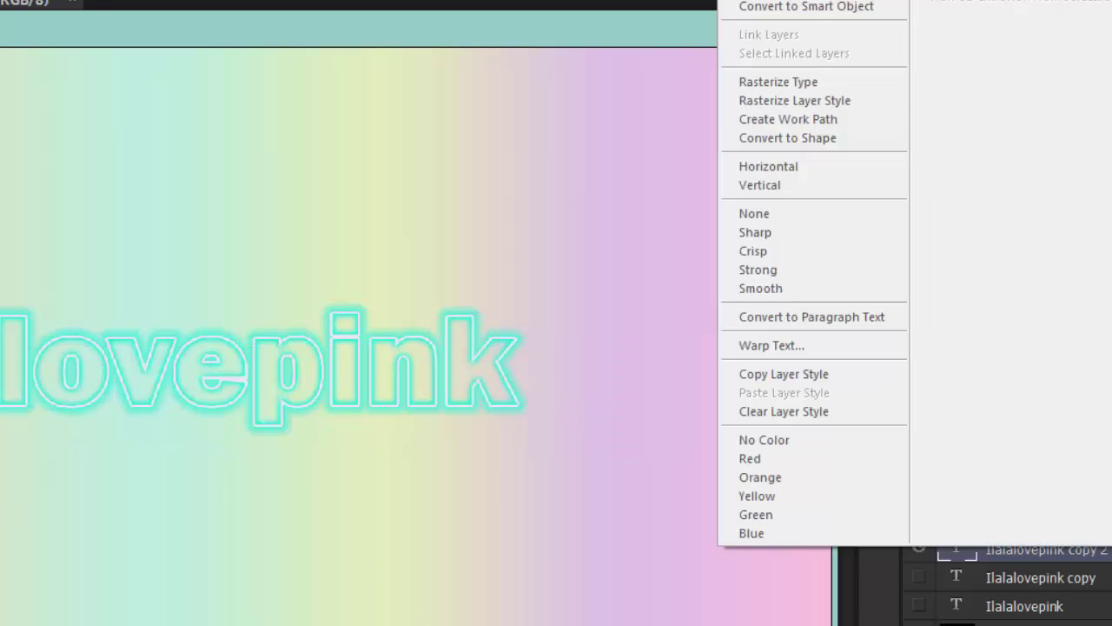
- Open the layer style of the Ilalalovepink copy 2 text and check its fill opacity and stroke color
left_click(664, 204)
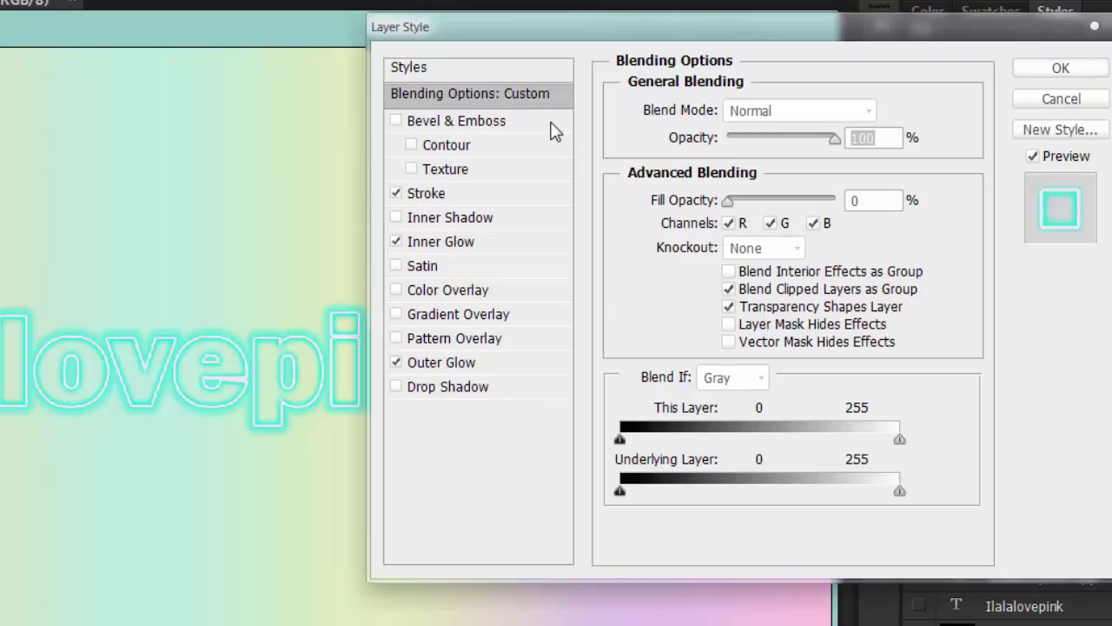
left_click(727, 202)
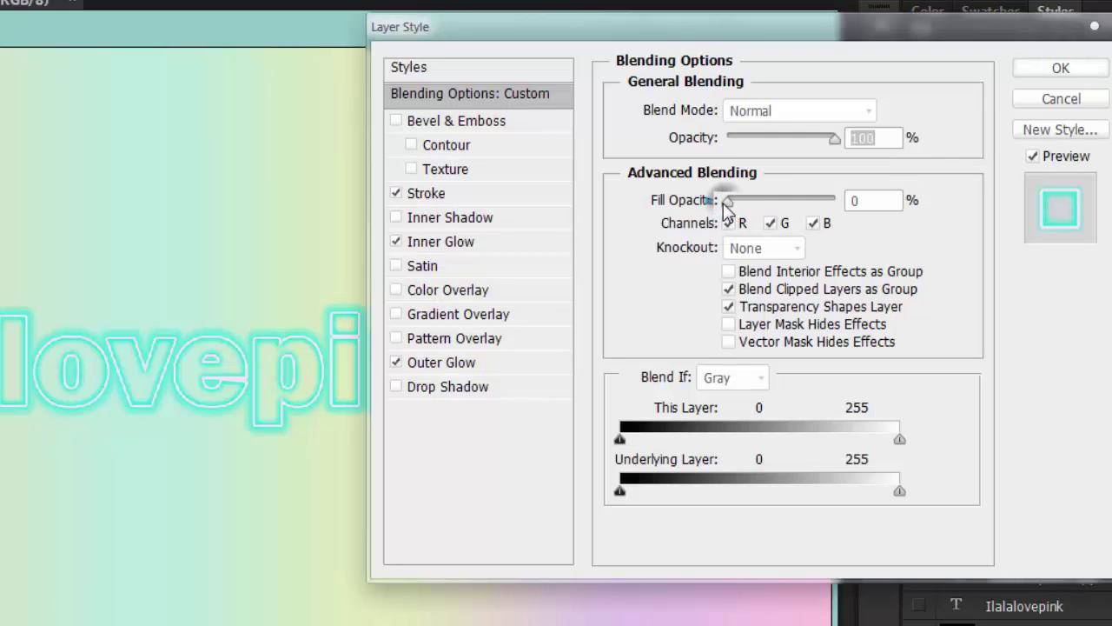
left_click(440, 194)
left_click(683, 269)
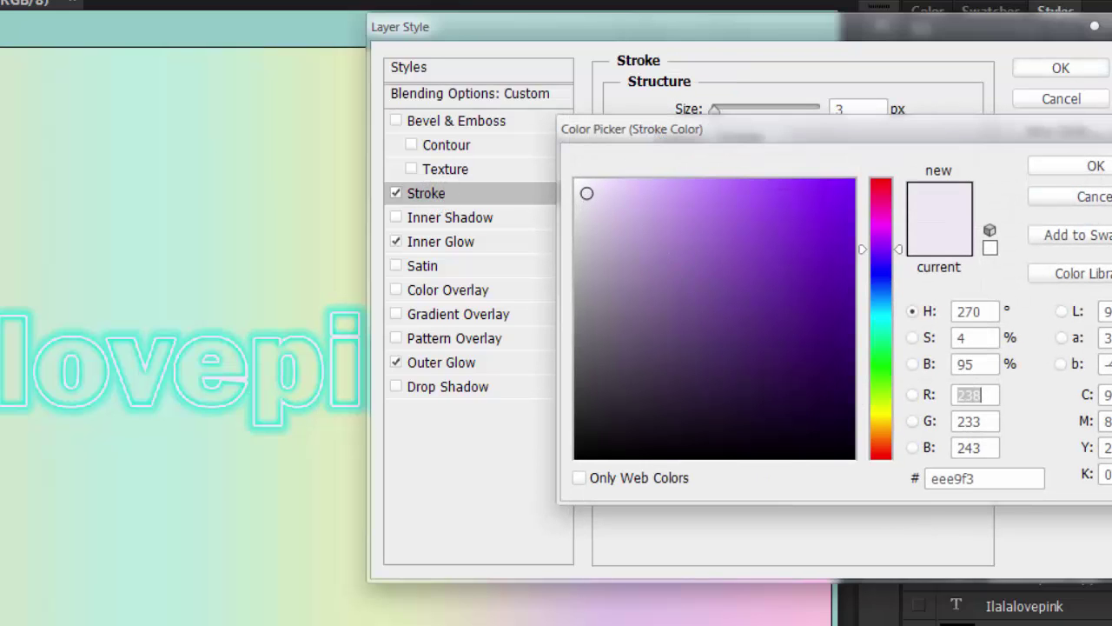
key("Return")
- Set the text's stroke size to 3 px and the stroke position to Outside
left_click_drag(847, 107, 827, 114)
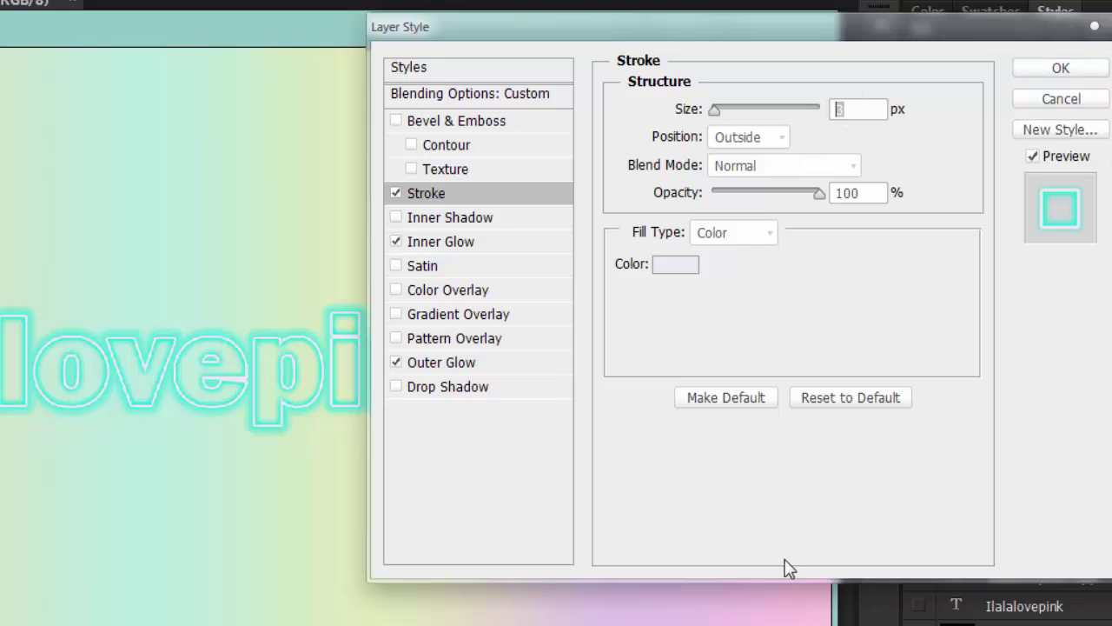
left_click(747, 136)
left_click(759, 151)
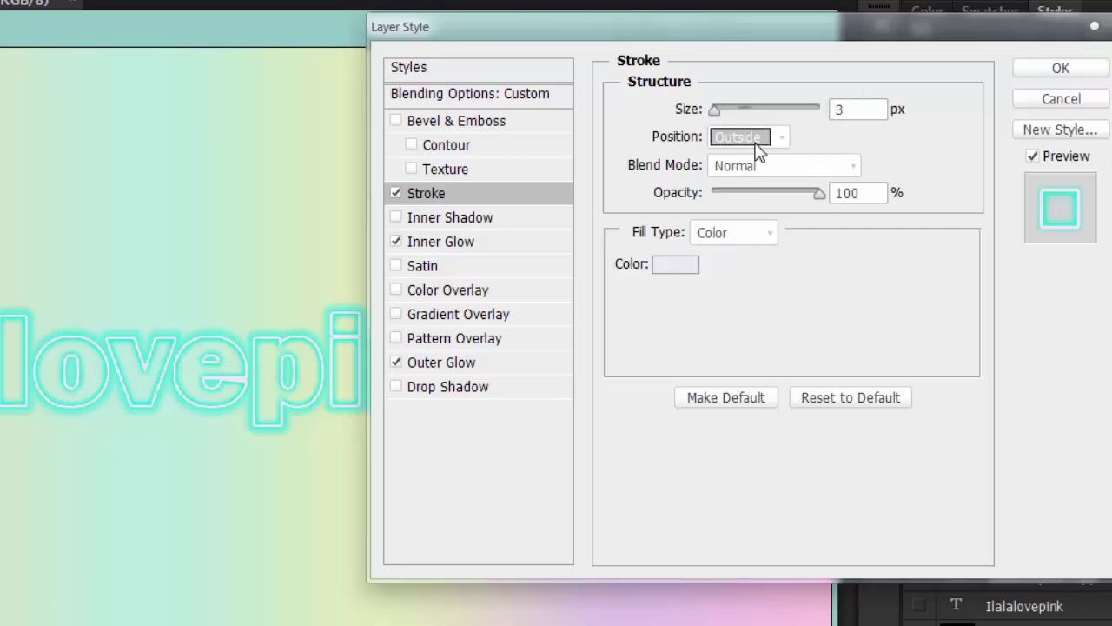
- Adjust the Inner Glow color of the text to a medium turquoise, trying brighter shades first
left_click(440, 242)
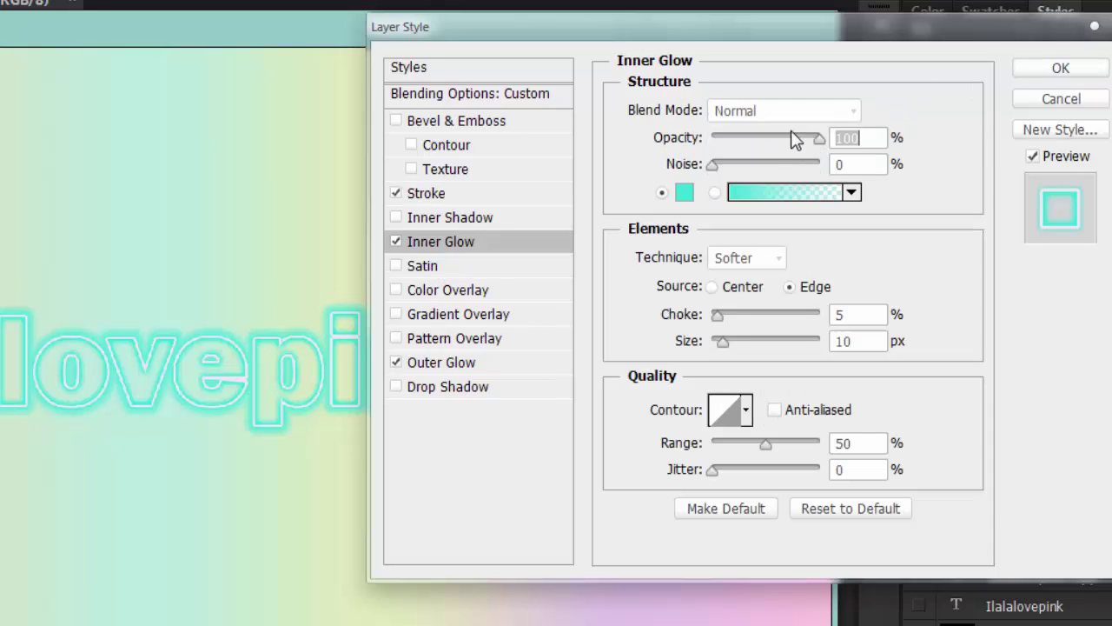
left_click(683, 192)
key("Return")
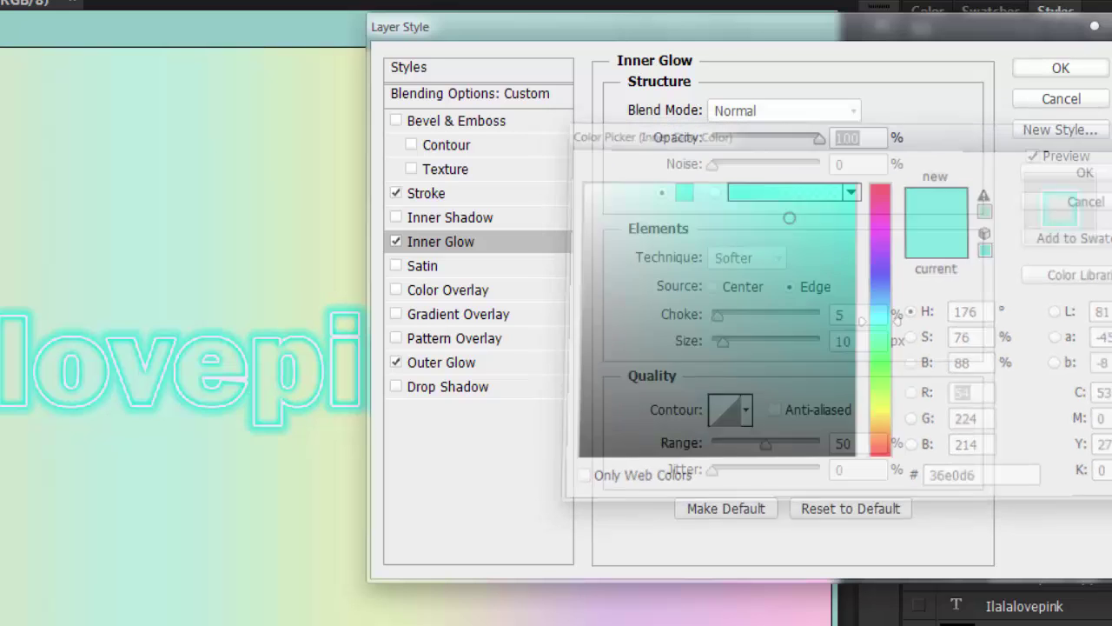
left_click(686, 197)
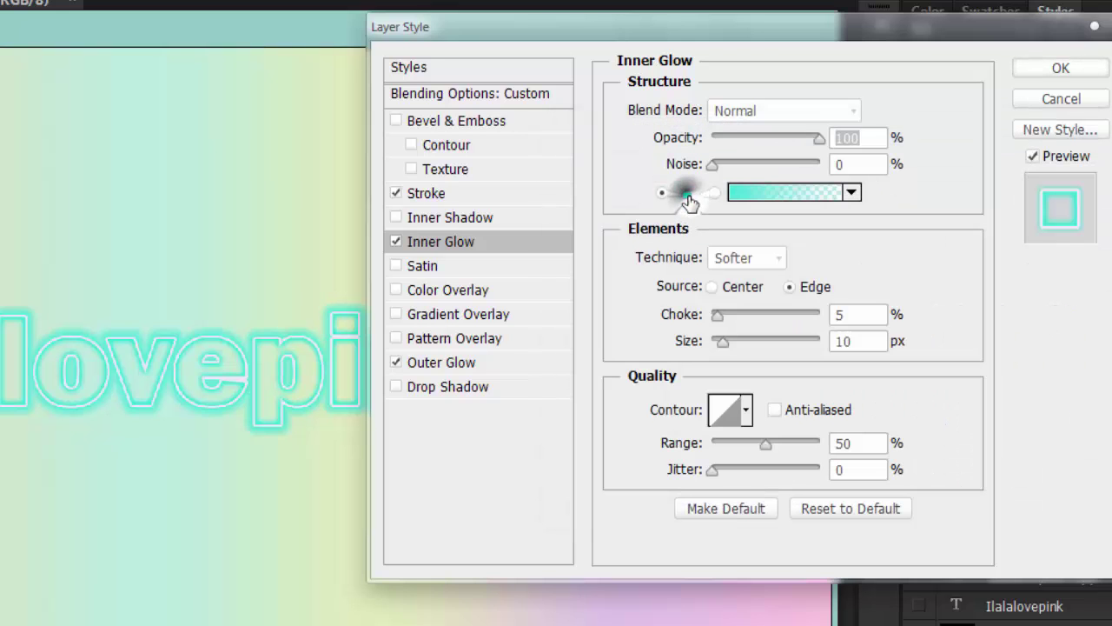
left_click_drag(854, 177, 913, 147)
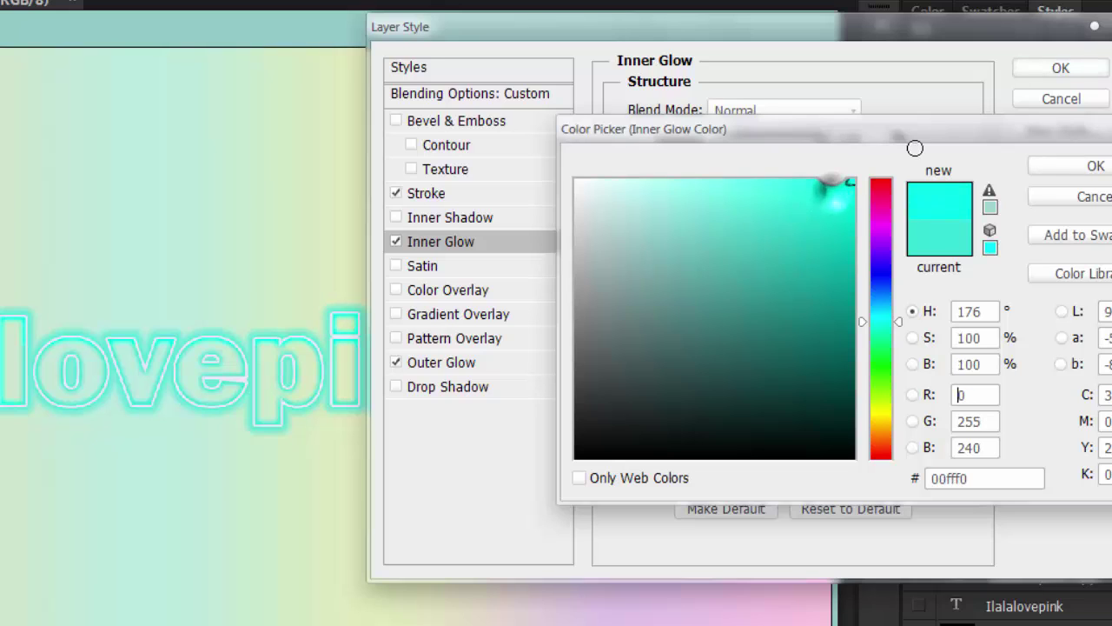
left_click(792, 212)
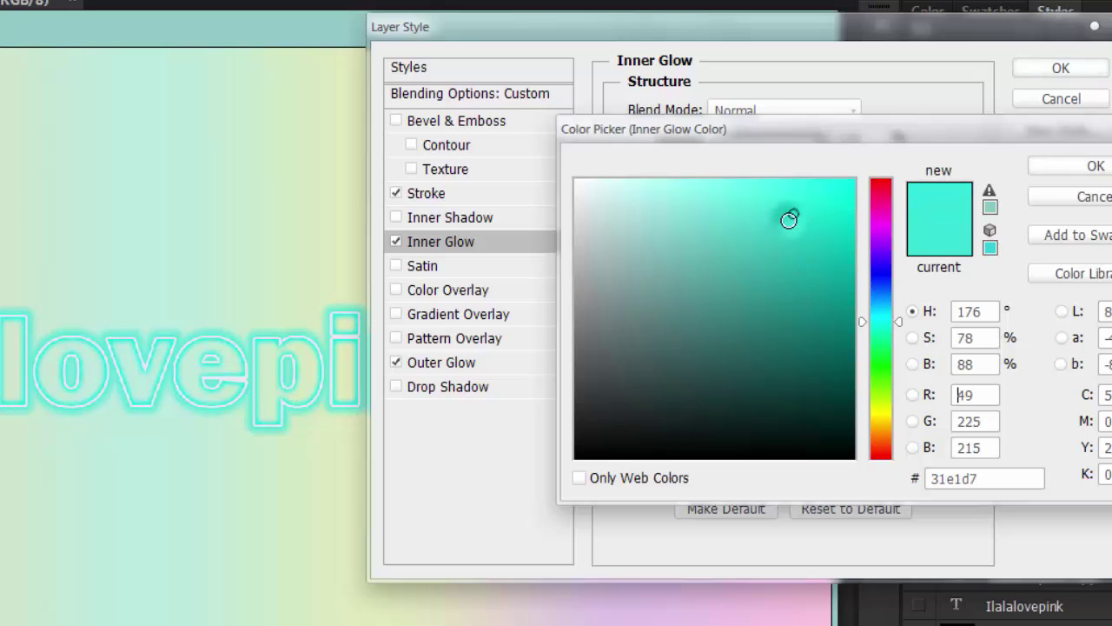
left_click_drag(788, 219, 785, 216)
key("Return")
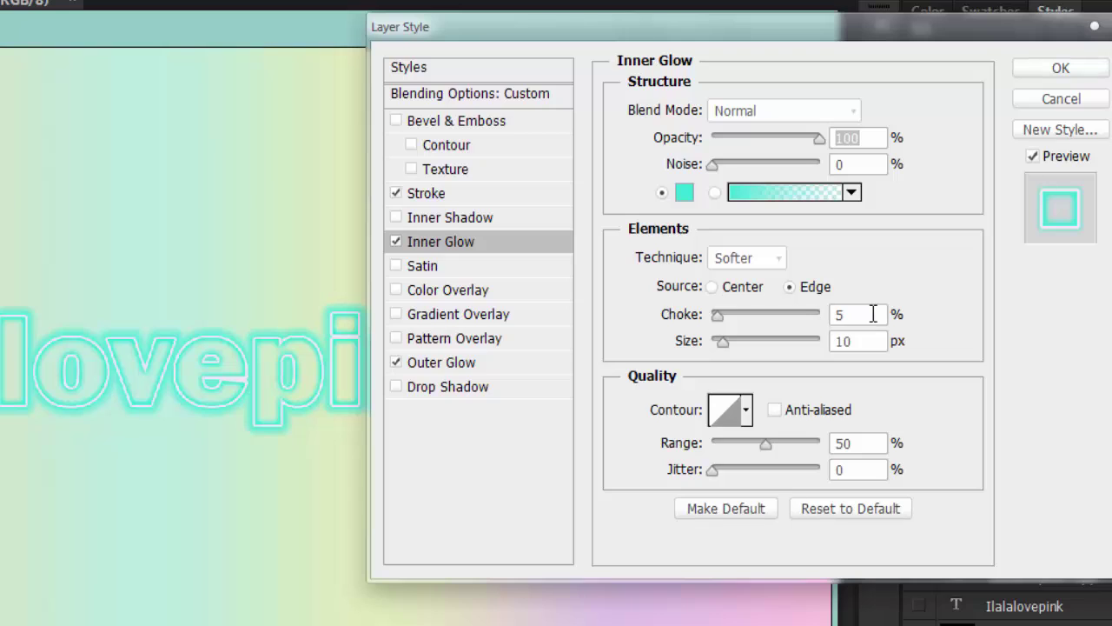
- Check the Inner Glow choke and size values, and open the text's Outer Glow settings
double_click(873, 313)
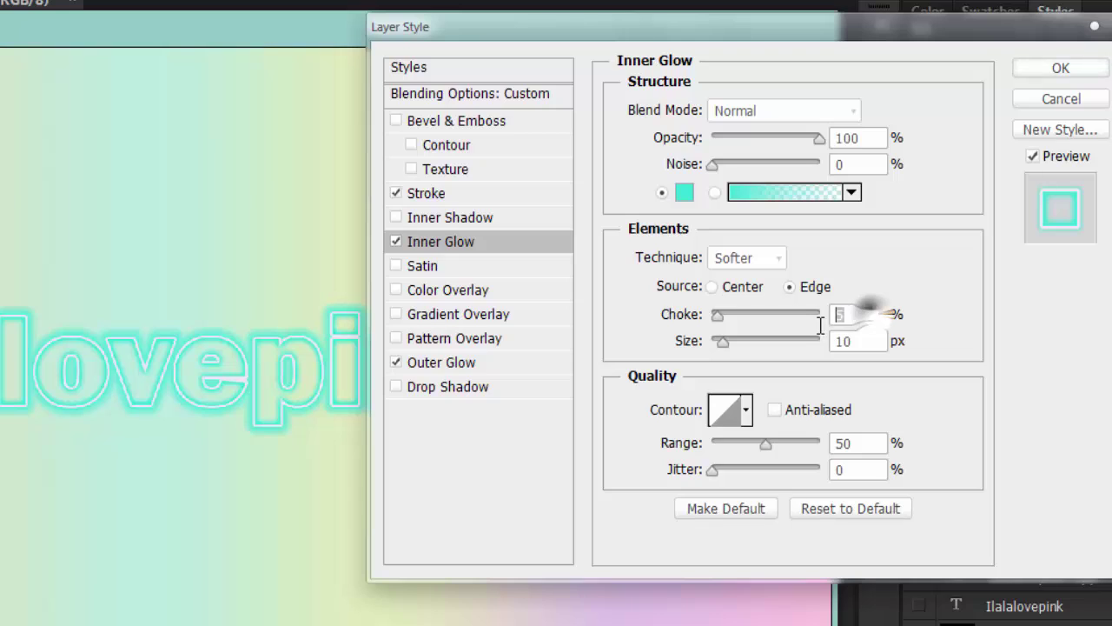
double_click(872, 341)
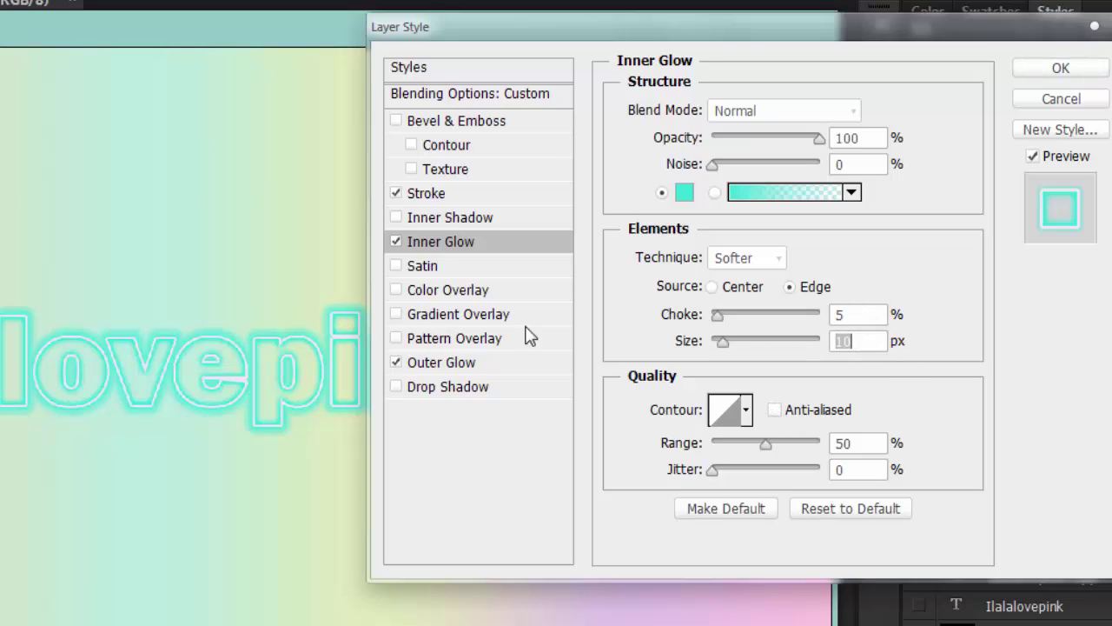
left_click(456, 365)
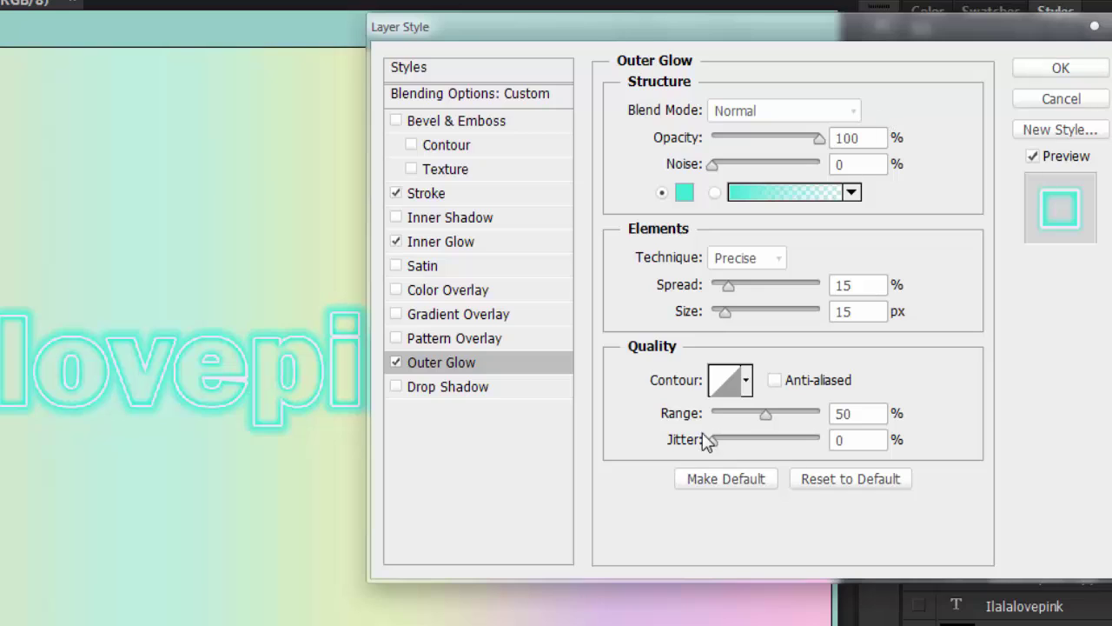
mouse_move(921, 615)
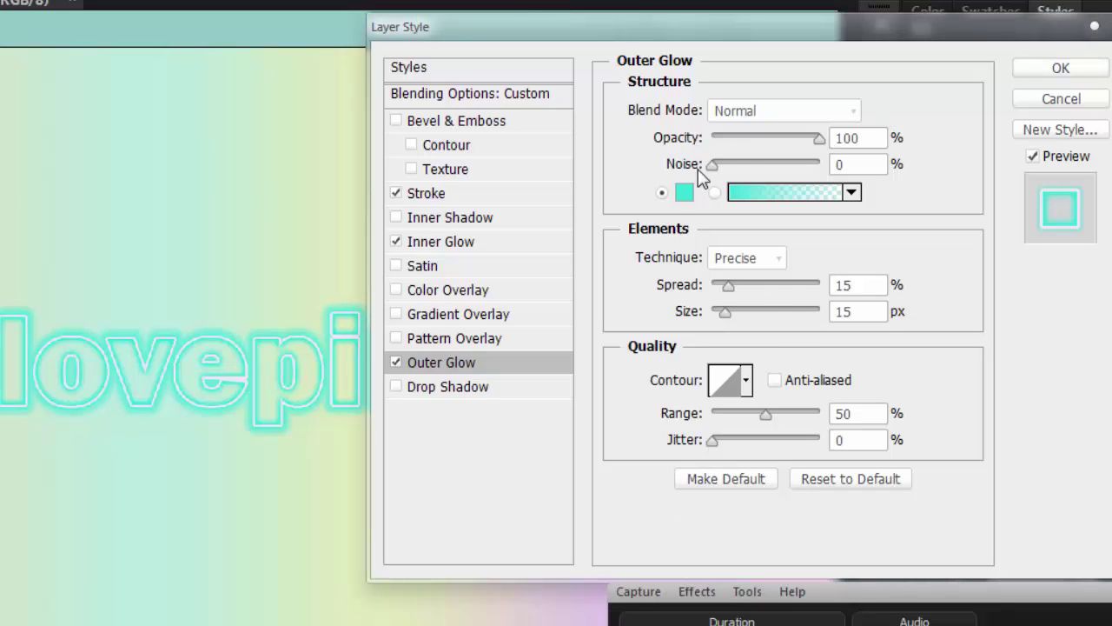
left_click(928, 269)
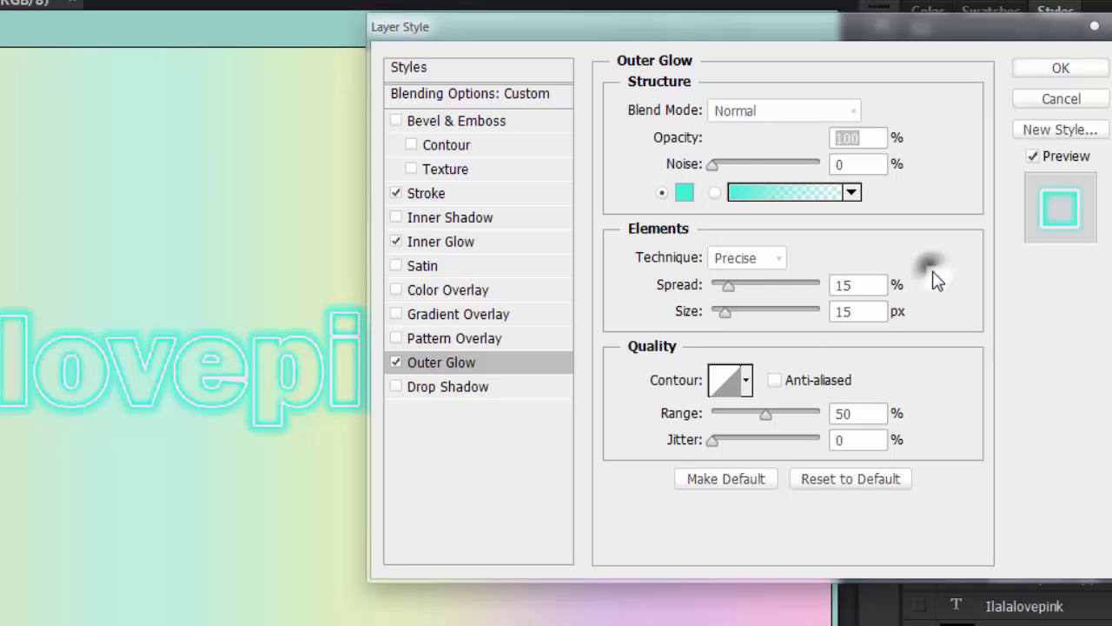
- Check the Outer Glow technique, spread, size and blend mode of the text, return to Inner Glow and close the layer style
left_click(757, 260)
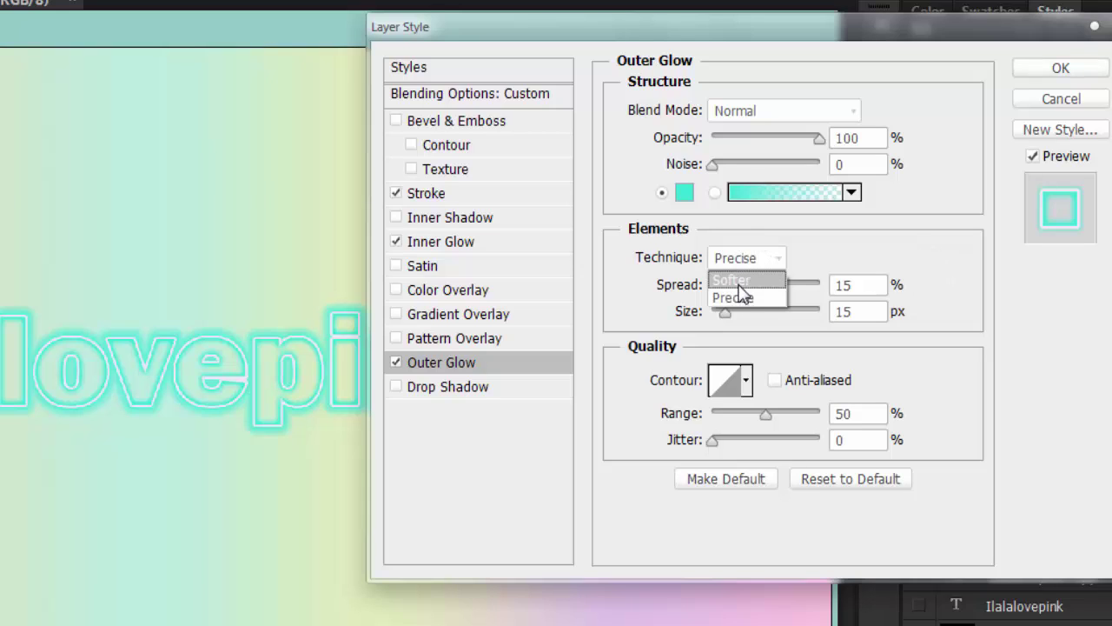
left_click(739, 297)
left_click(869, 285)
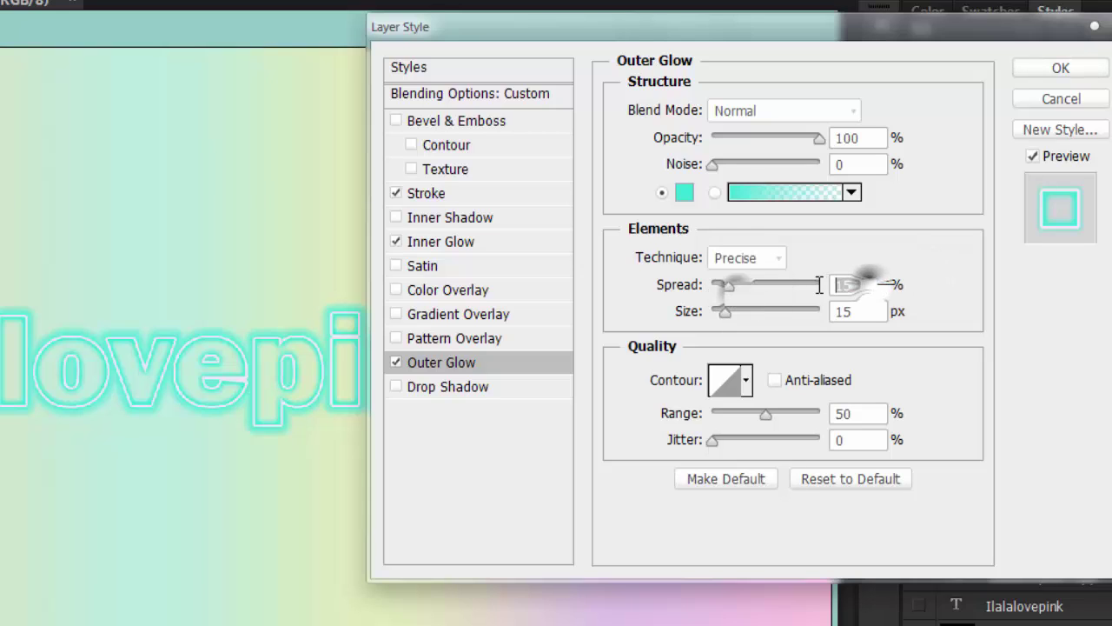
left_click(877, 311)
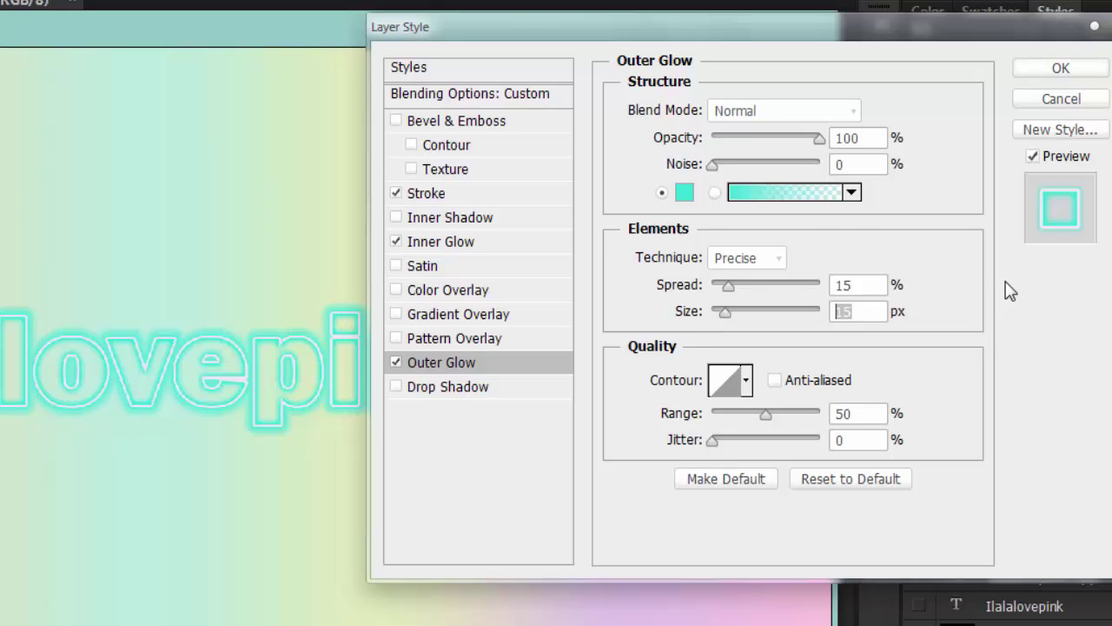
left_click(792, 112)
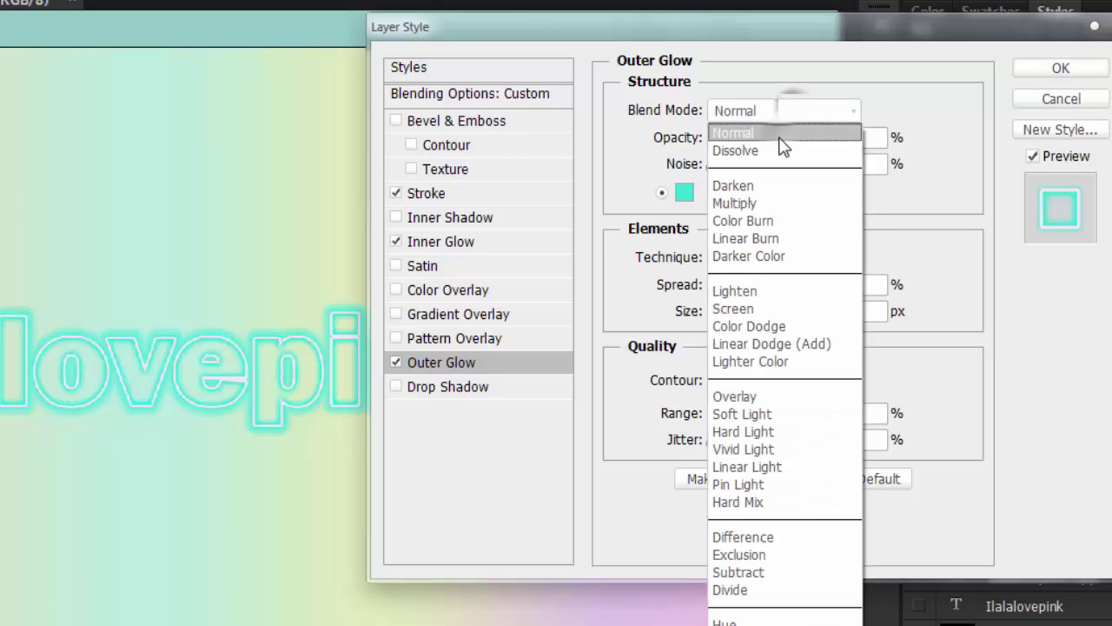
left_click(779, 132)
left_click(456, 242)
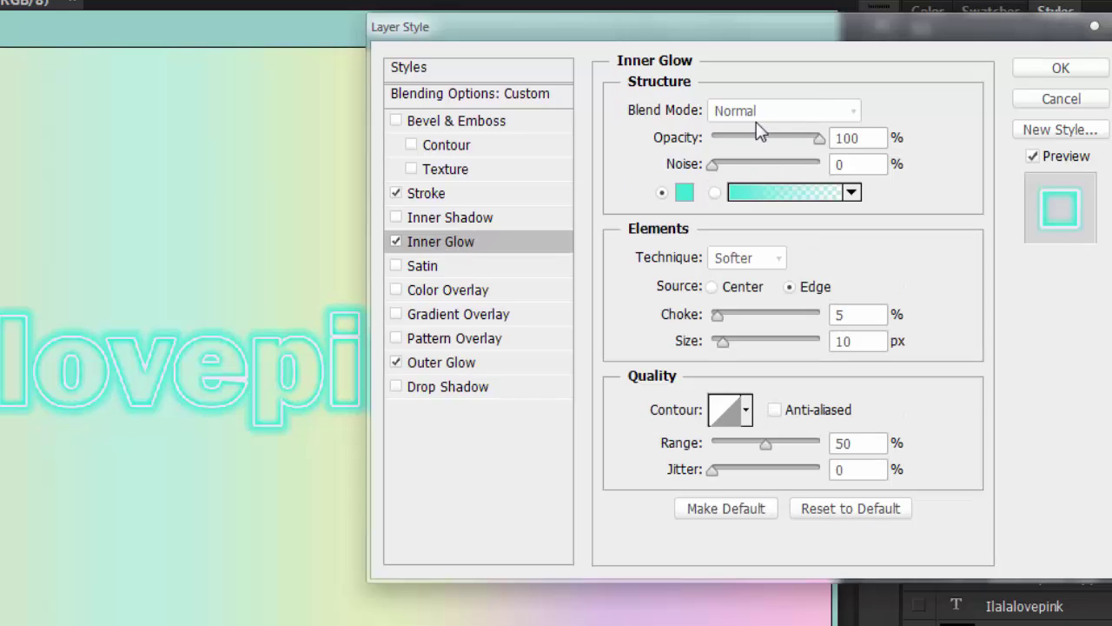
left_click(1095, 32)
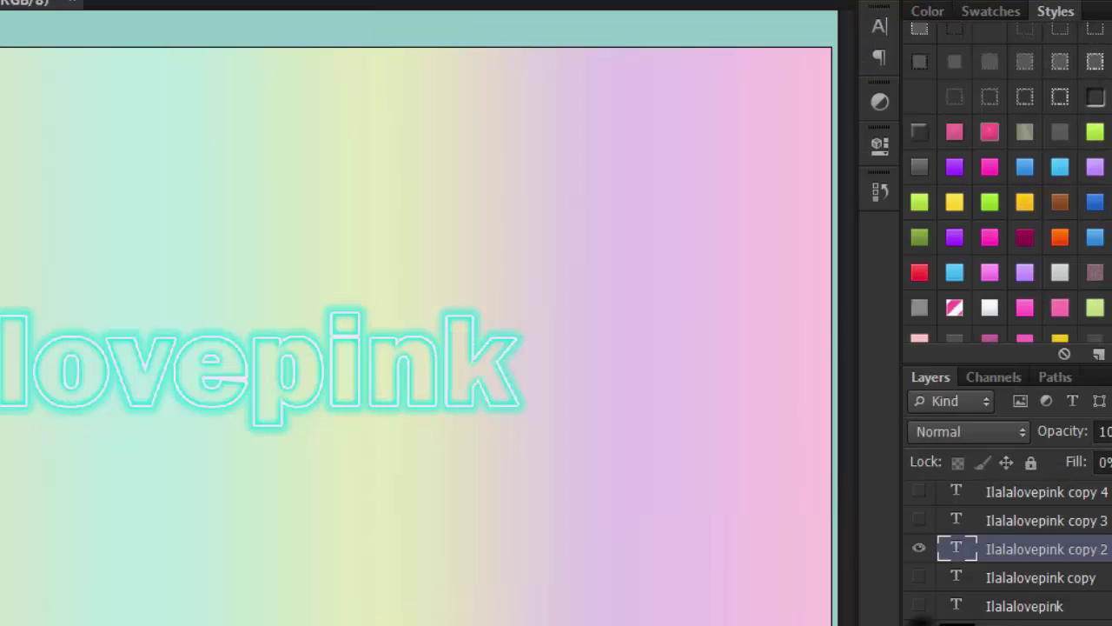
- Show the Ilalalovepink copy 3 text instead and slightly raise the fill opacity in its layer style
left_click(919, 580)
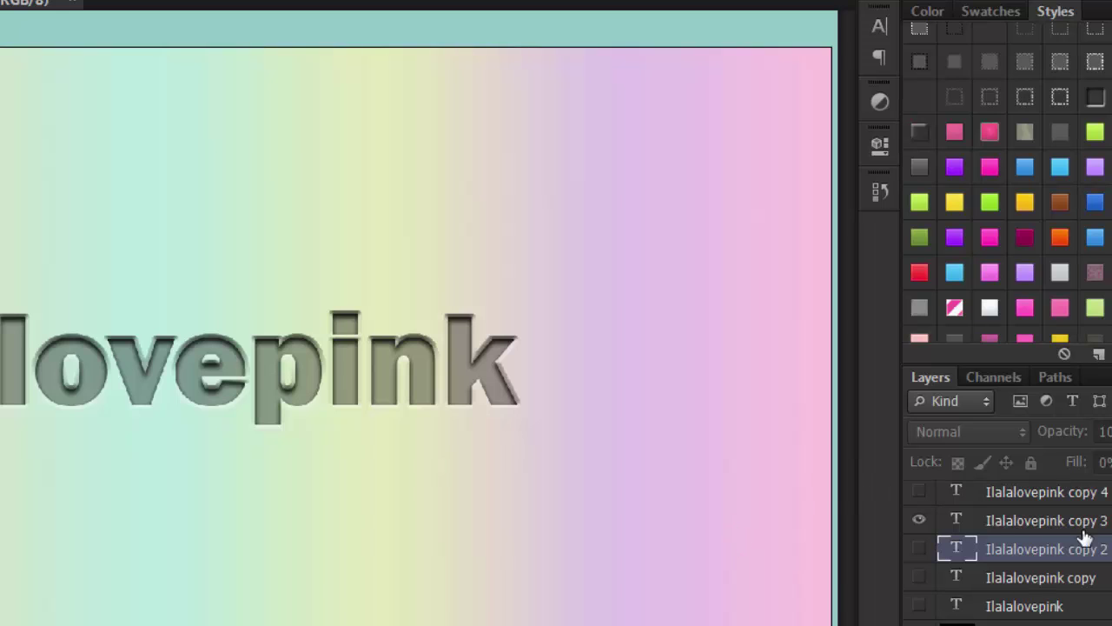
double_click(1102, 551)
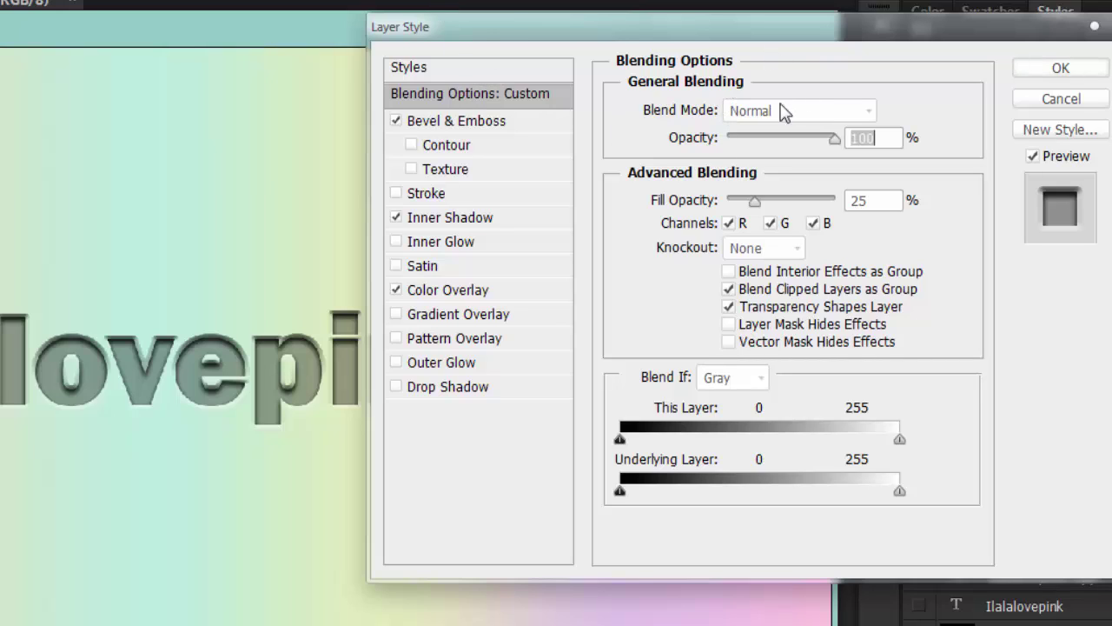
left_click_drag(756, 207, 759, 211)
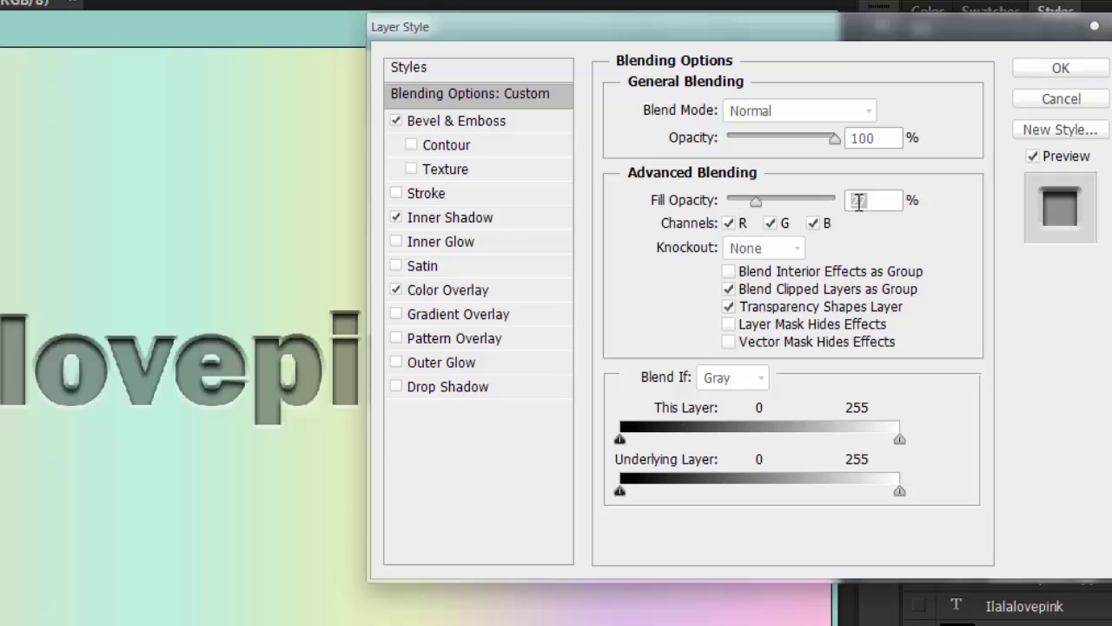
- Check the text's bevel style, technique and direction, keeping Outer Bevel, Chisel Hard and Down
left_click(441, 119)
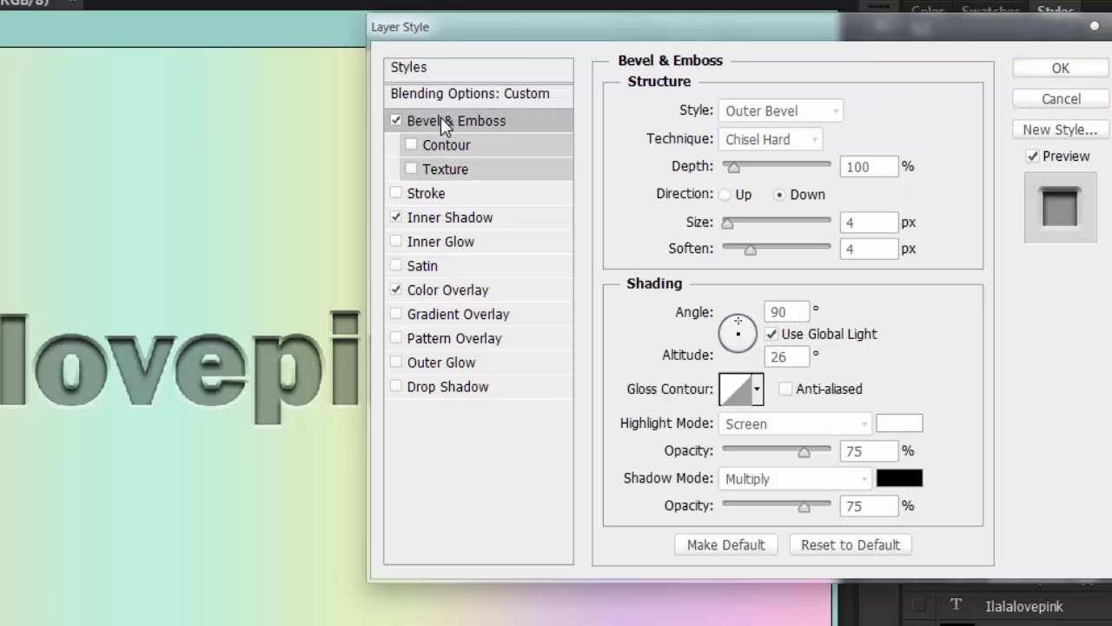
left_click(782, 111)
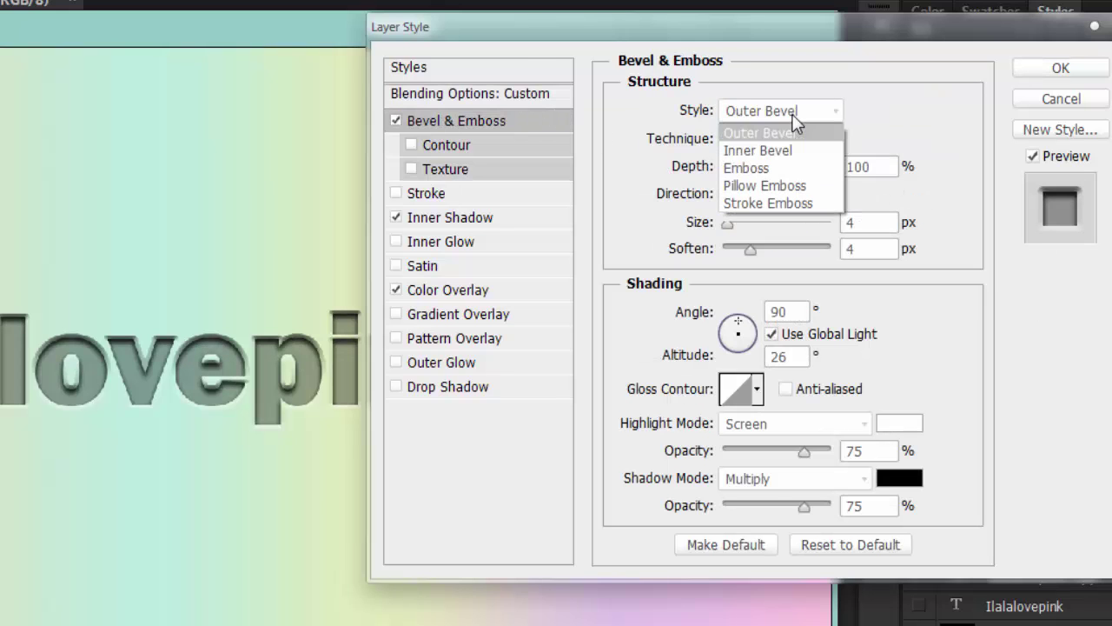
left_click(793, 120)
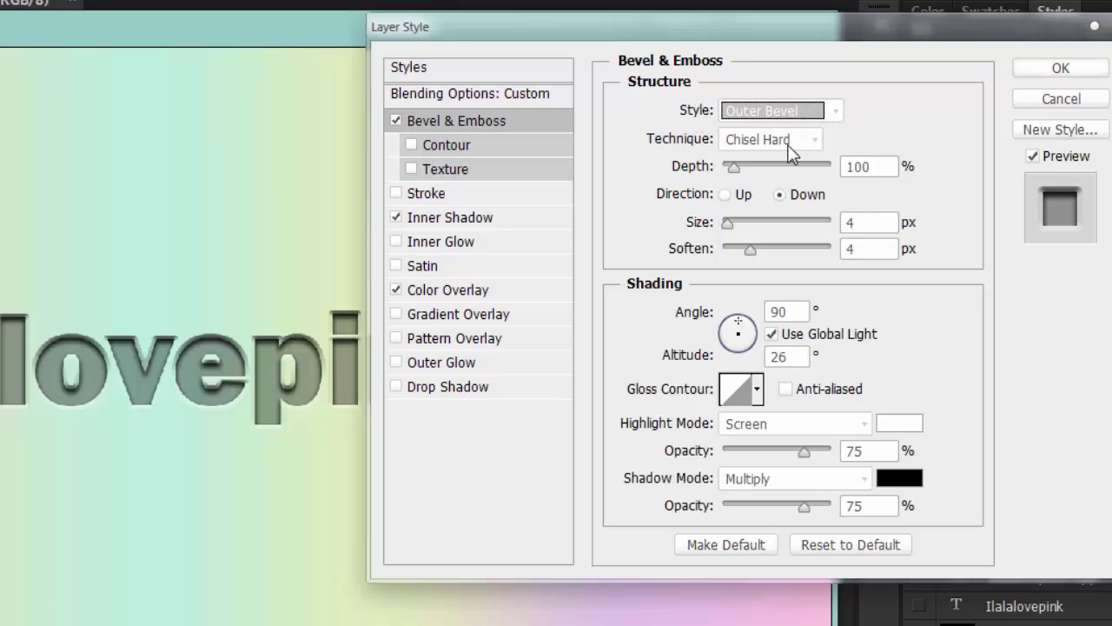
left_click(794, 143)
left_click(779, 179)
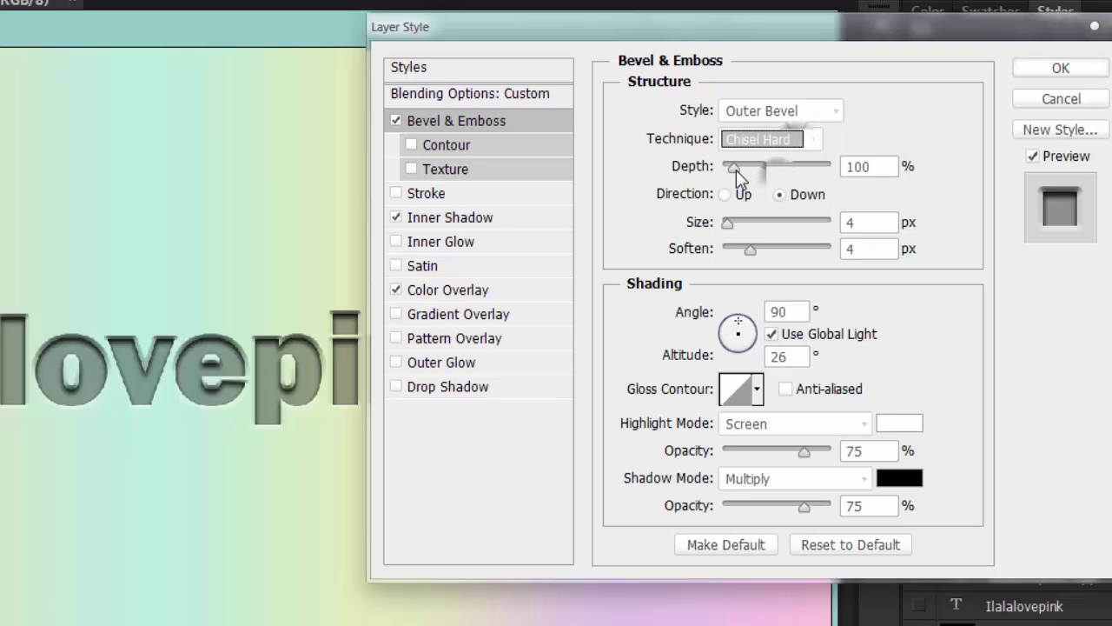
left_click(820, 198)
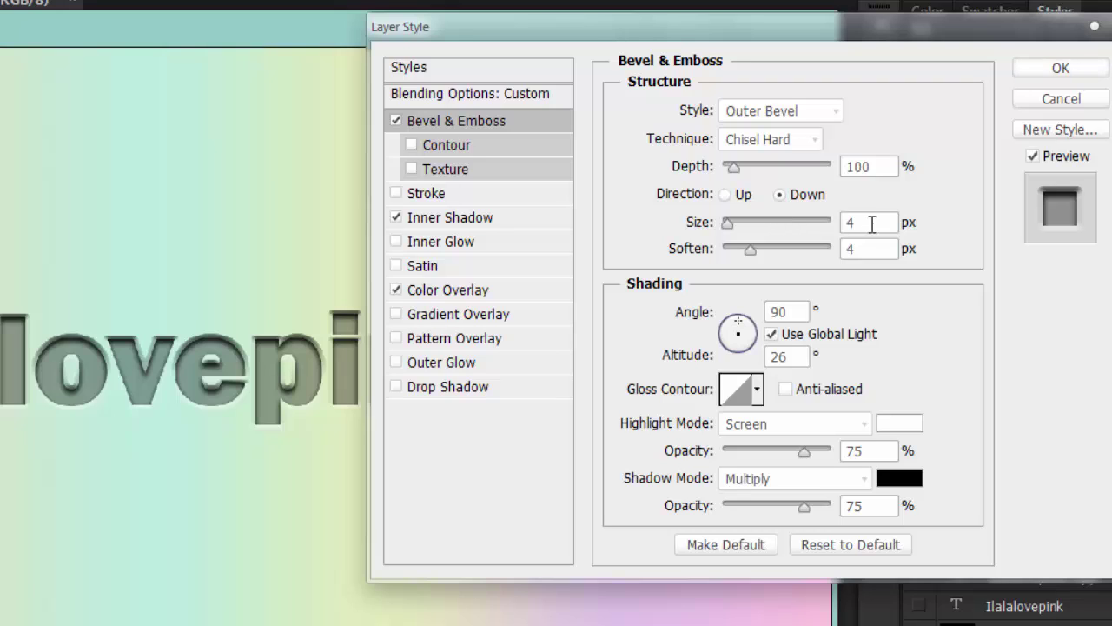
- Set the bevel's soften value to 3 px and check its size, shading angle and altitude
left_click_drag(872, 223, 803, 226)
left_click_drag(881, 250, 844, 251)
key("Down")
left_click(792, 311)
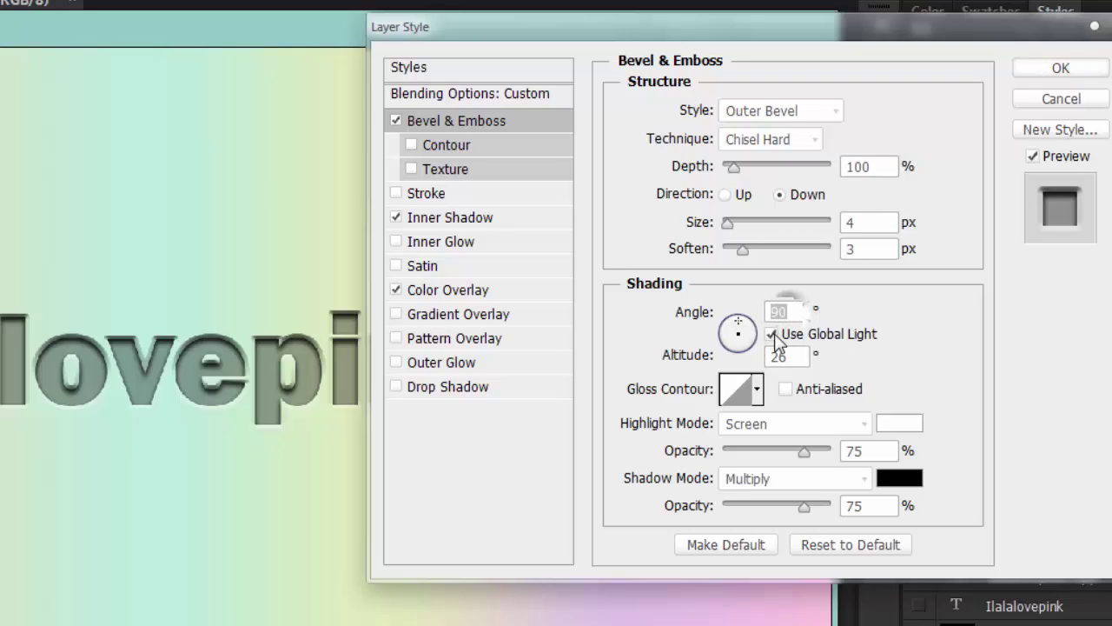
key("Tab")
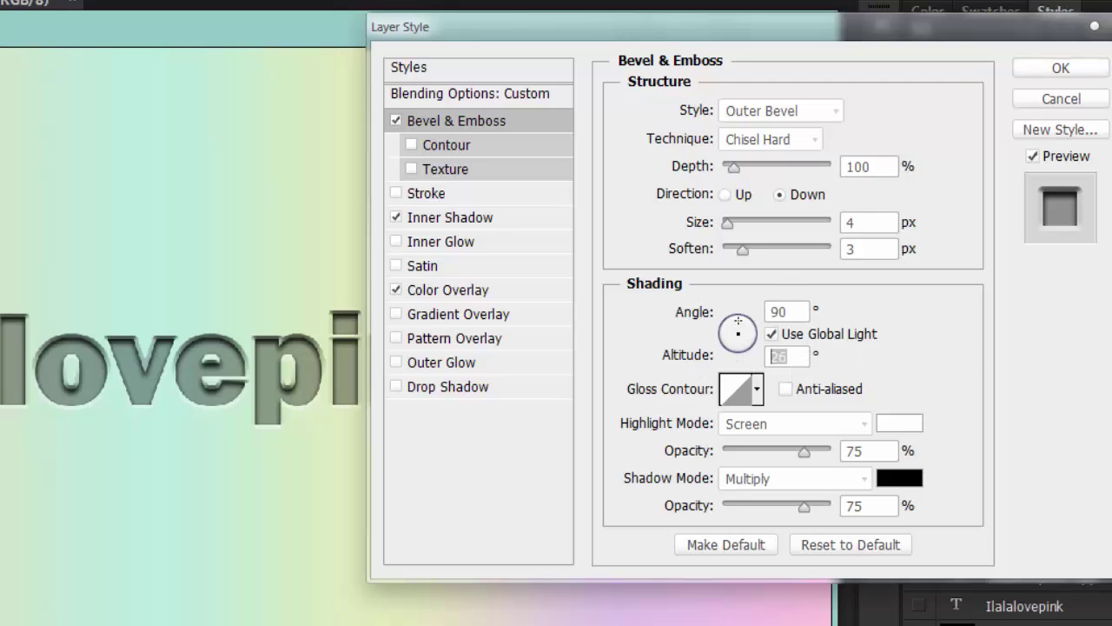
- Examine the Inner Shadow distance, choke and size settings of the Ilalalovepink copy 3 text
left_click(1067, 621)
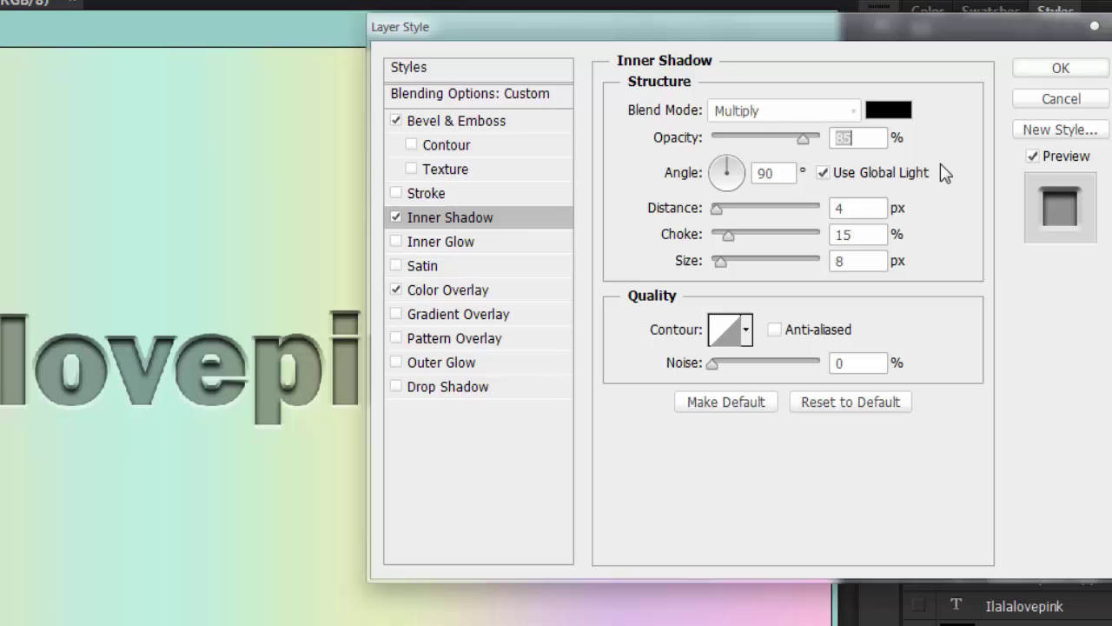
left_click(841, 210)
left_click_drag(842, 211, 834, 212)
left_click(865, 232)
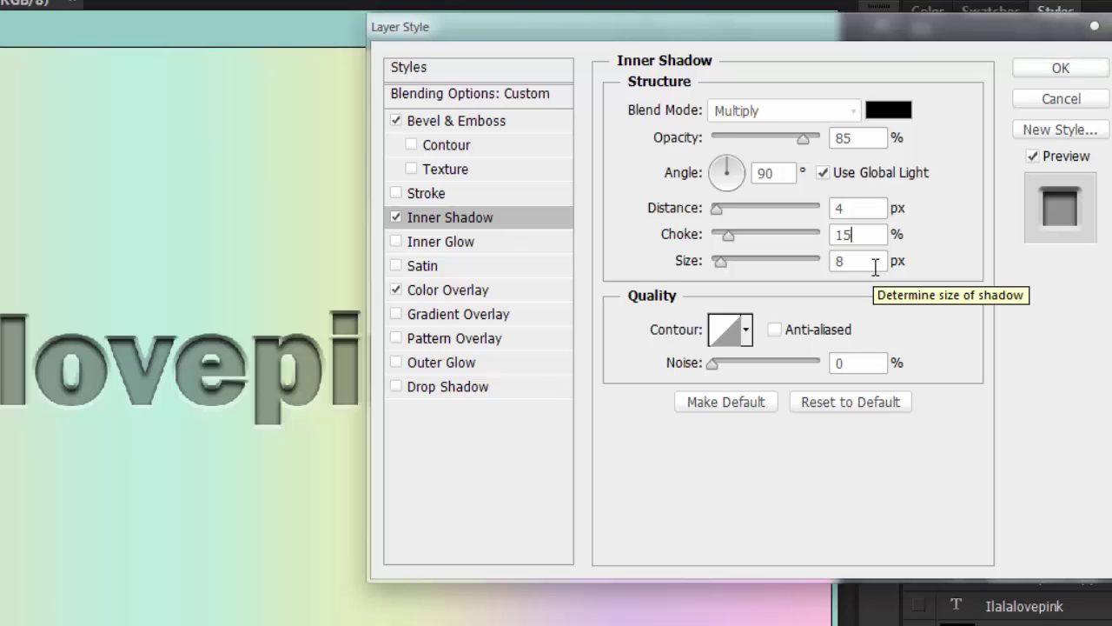
- Try pure red (ff0000) as the text's Color Overlay color and cancel the color change
left_click(408, 291)
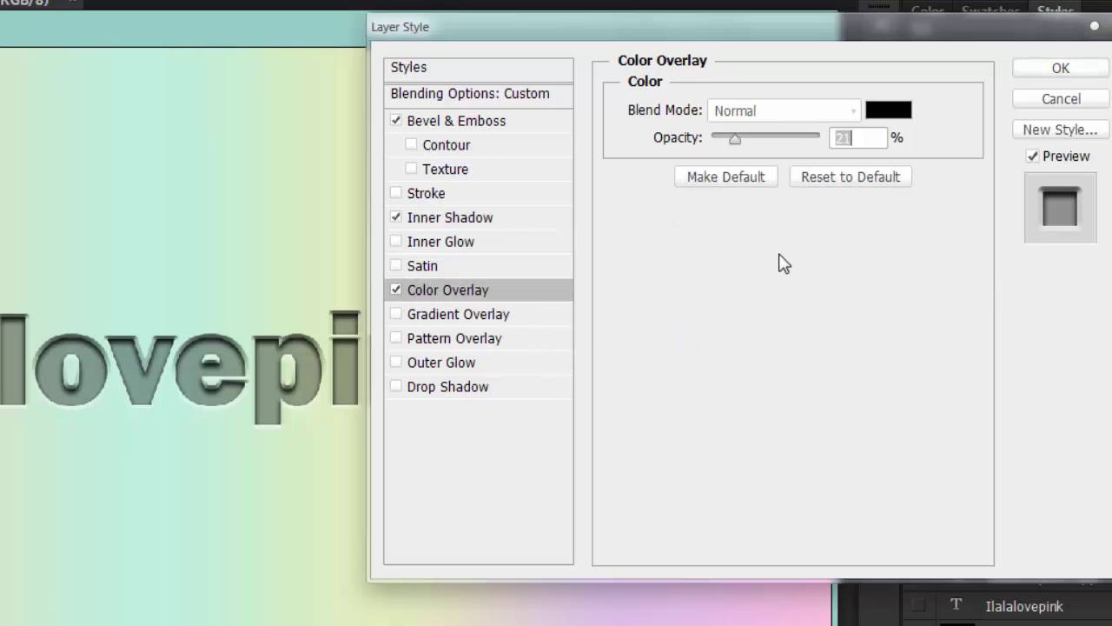
left_click(901, 113)
left_click_drag(817, 223, 980, 165)
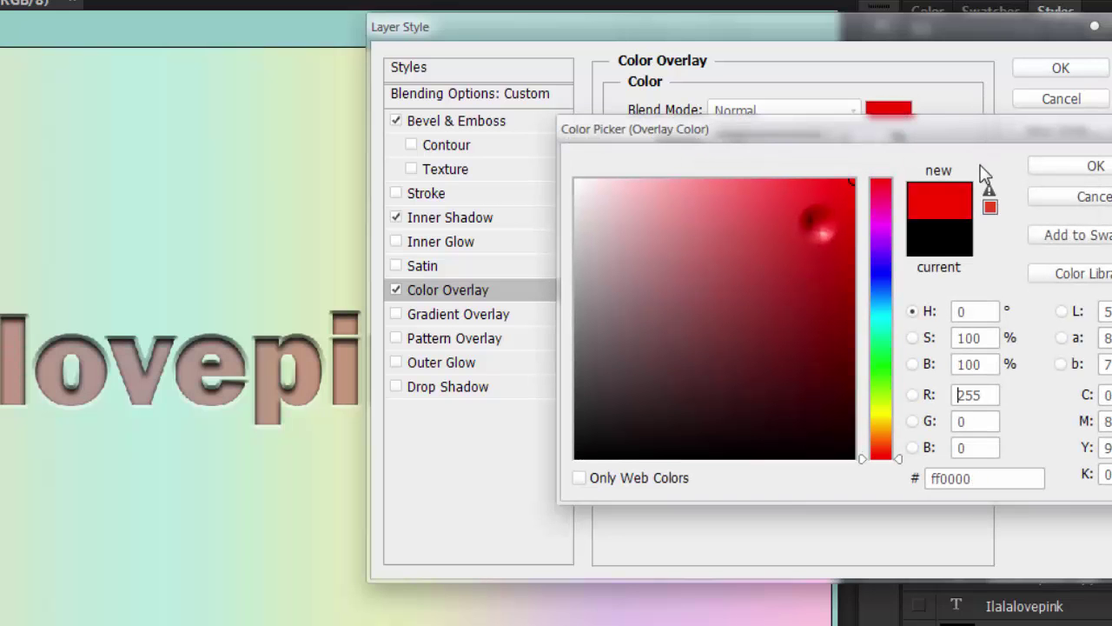
key("Escape")
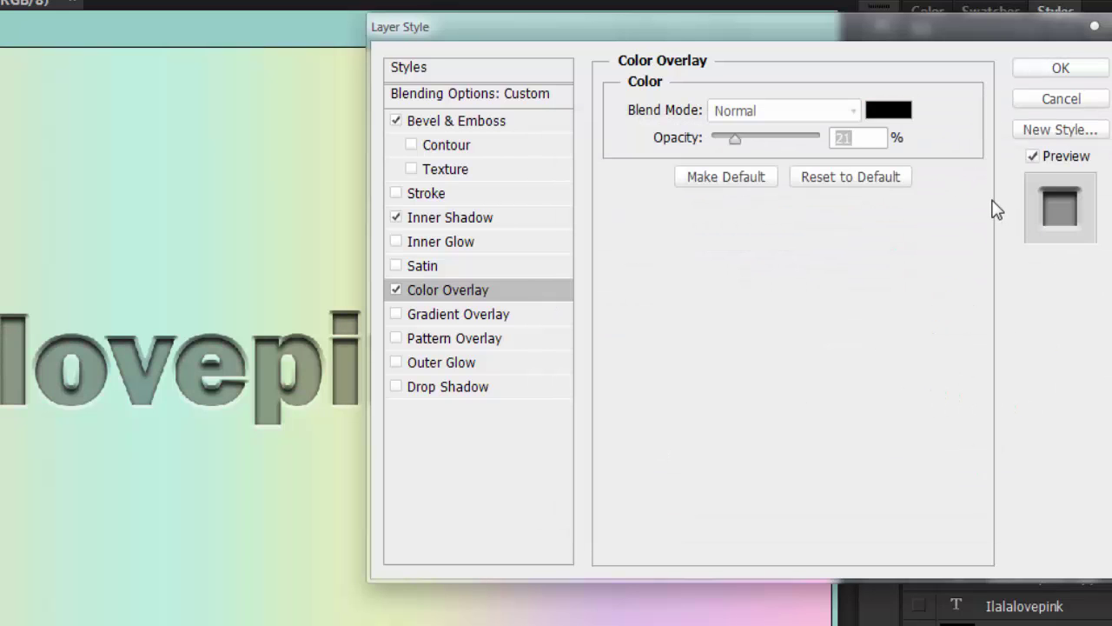
left_click(895, 108)
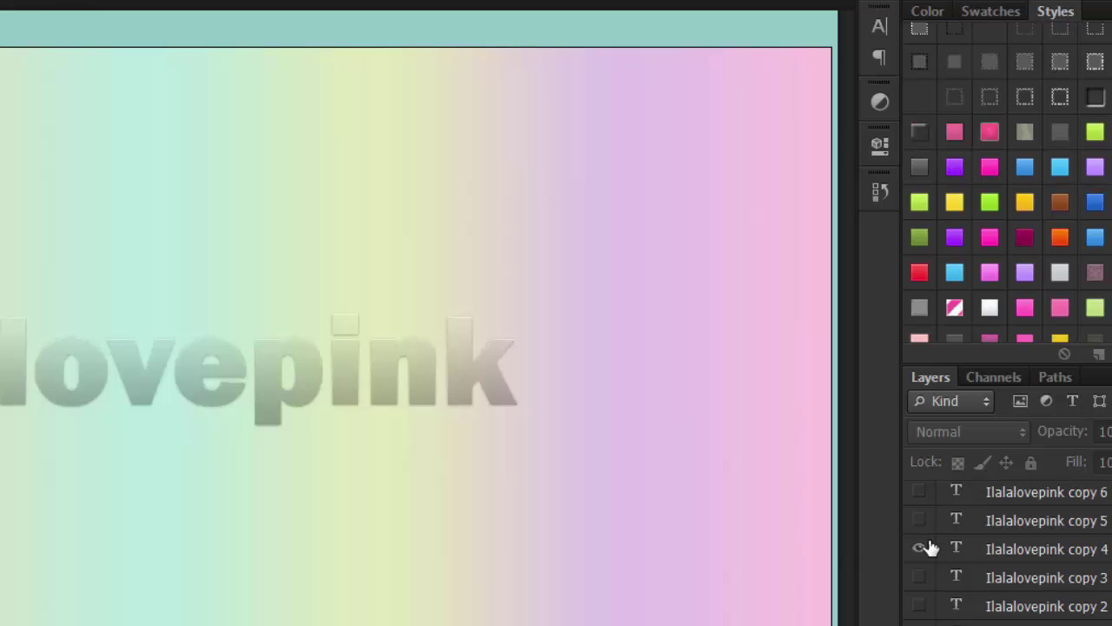
- Open the layer style of the Ilalalovepink copy 4 text and check its fill opacity
right_click(1046, 548)
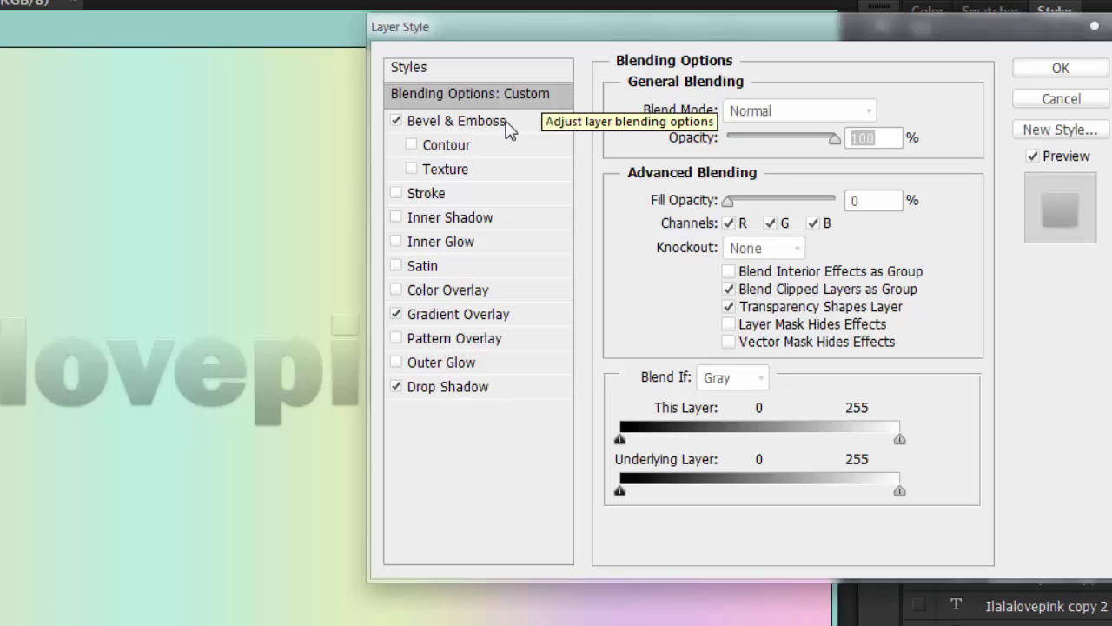
left_click(506, 118)
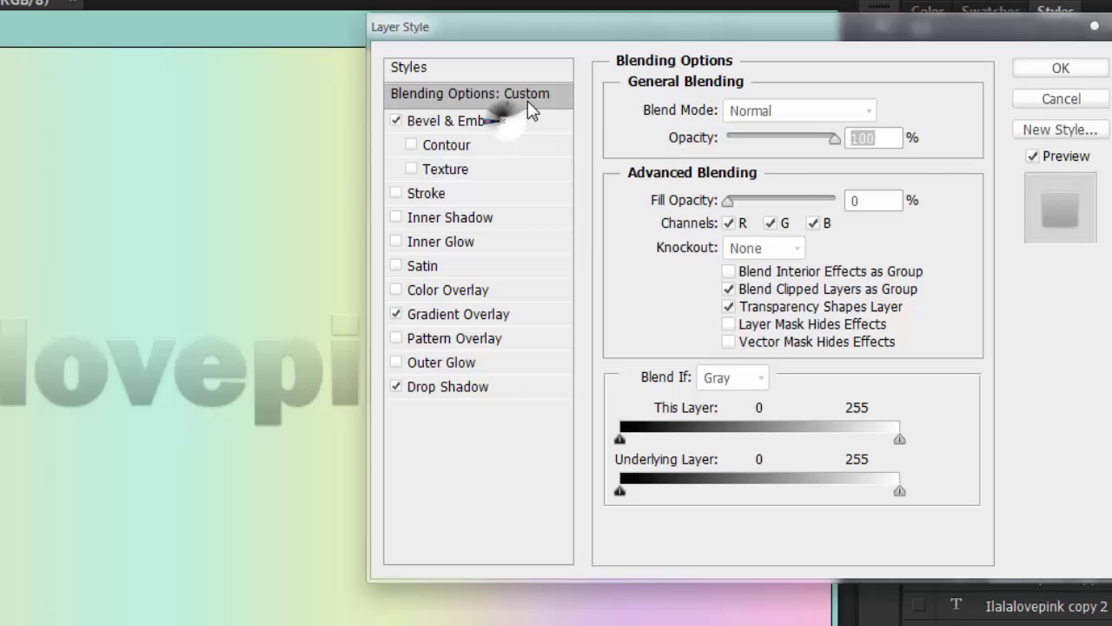
left_click(547, 94)
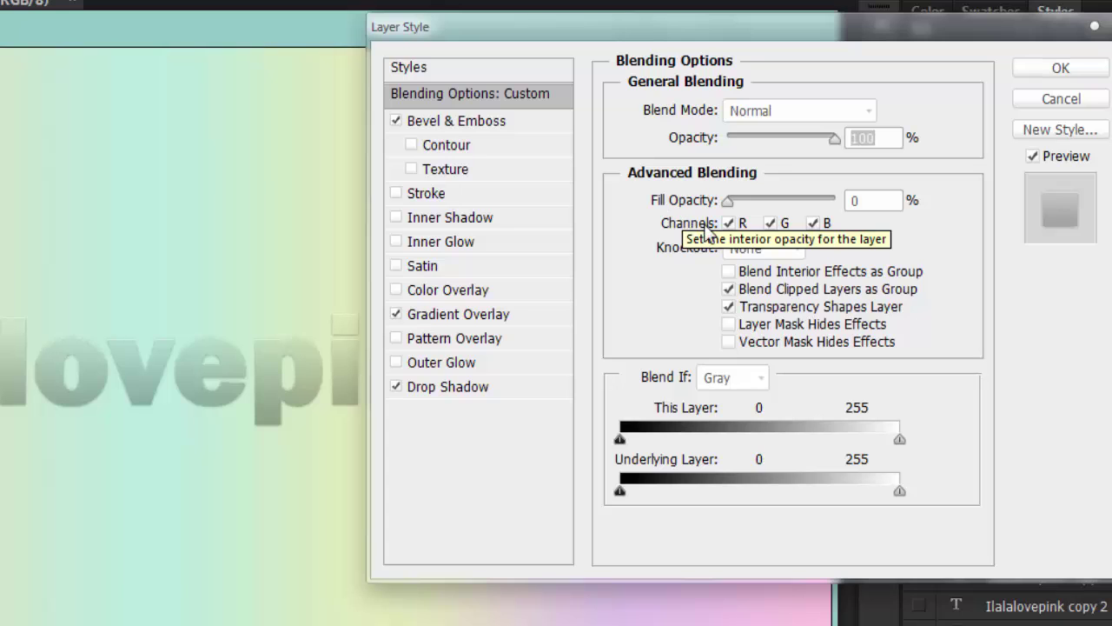
key("Tab")
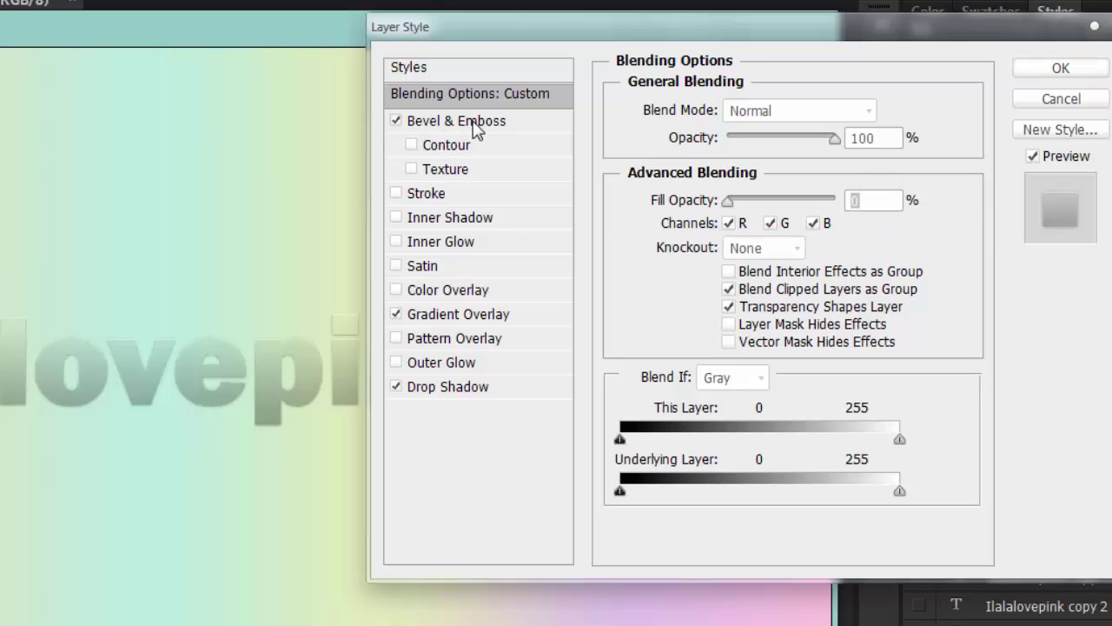
- Examine the Bevel & Emboss size, soften, angle and altitude values of the Ilalalovepink copy 4 text
left_click(476, 123)
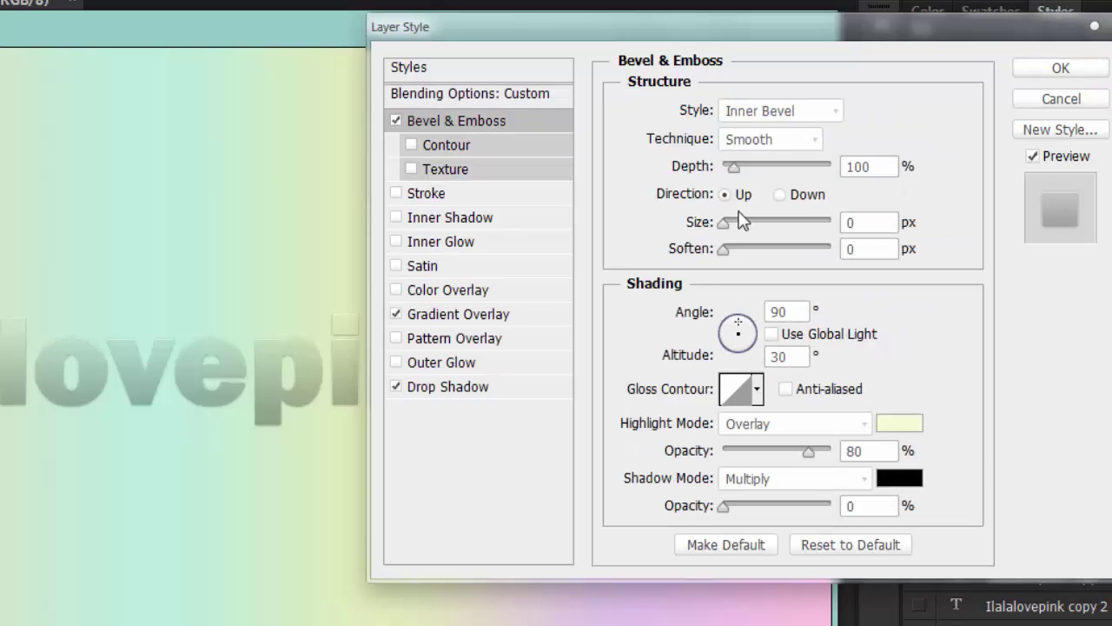
left_click(867, 223)
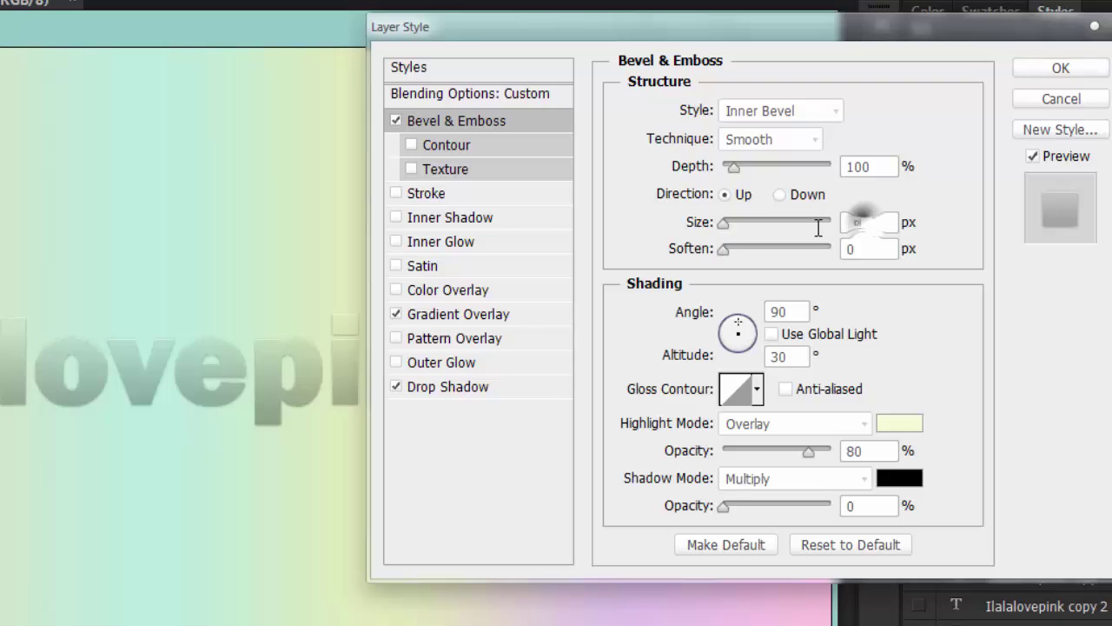
left_click(876, 249)
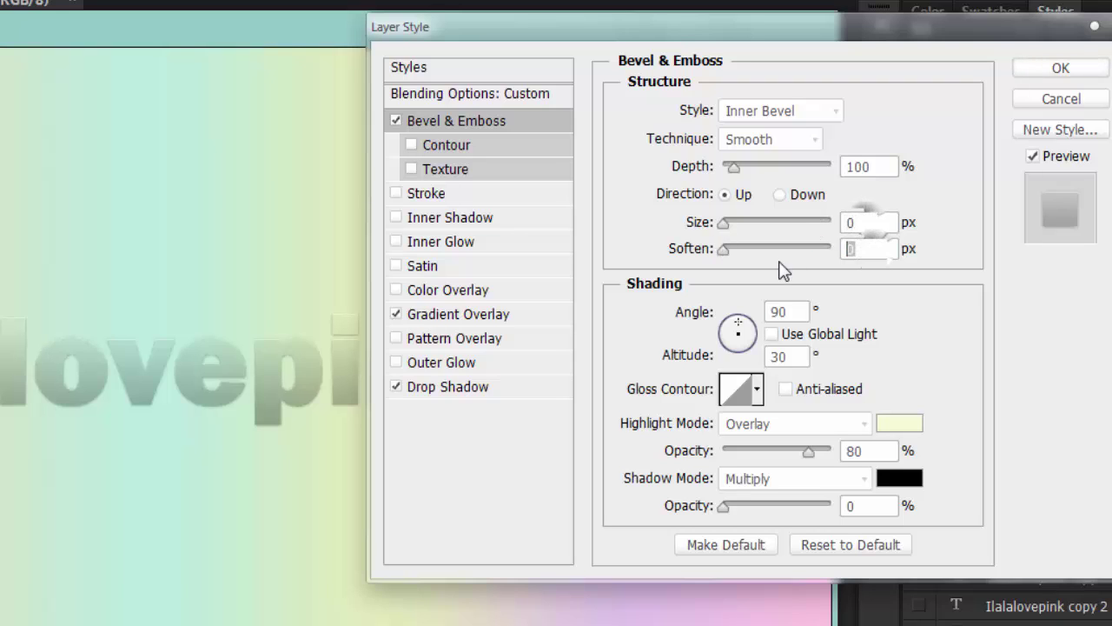
left_click(787, 311)
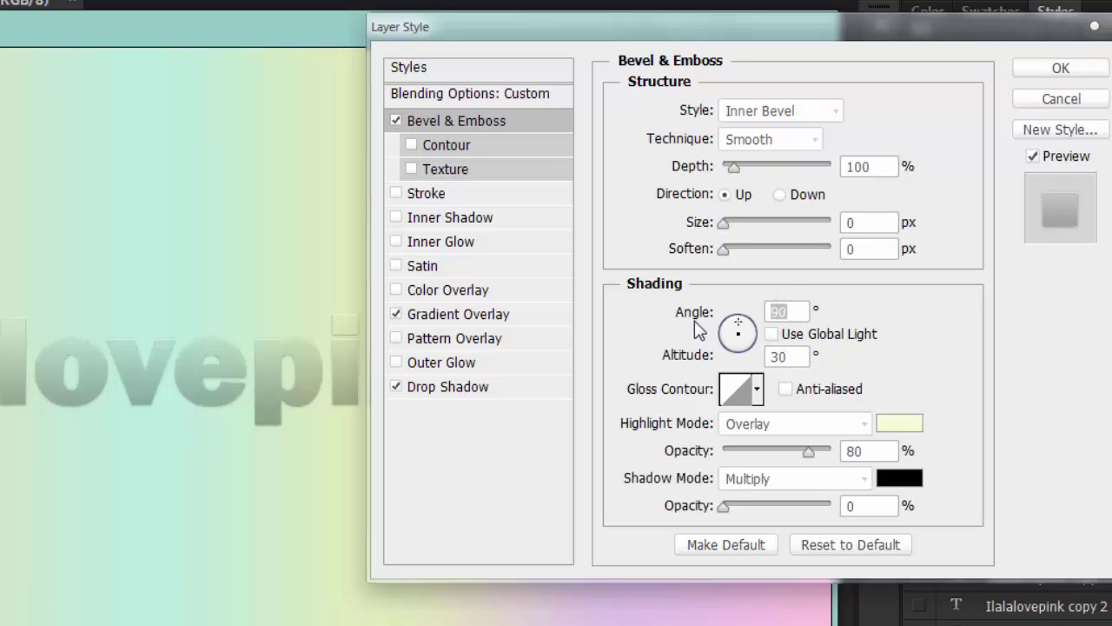
left_click(795, 358)
- Check the bevel's highlight mode and shadow mode, keeping Overlay and Multiply
left_click(782, 425)
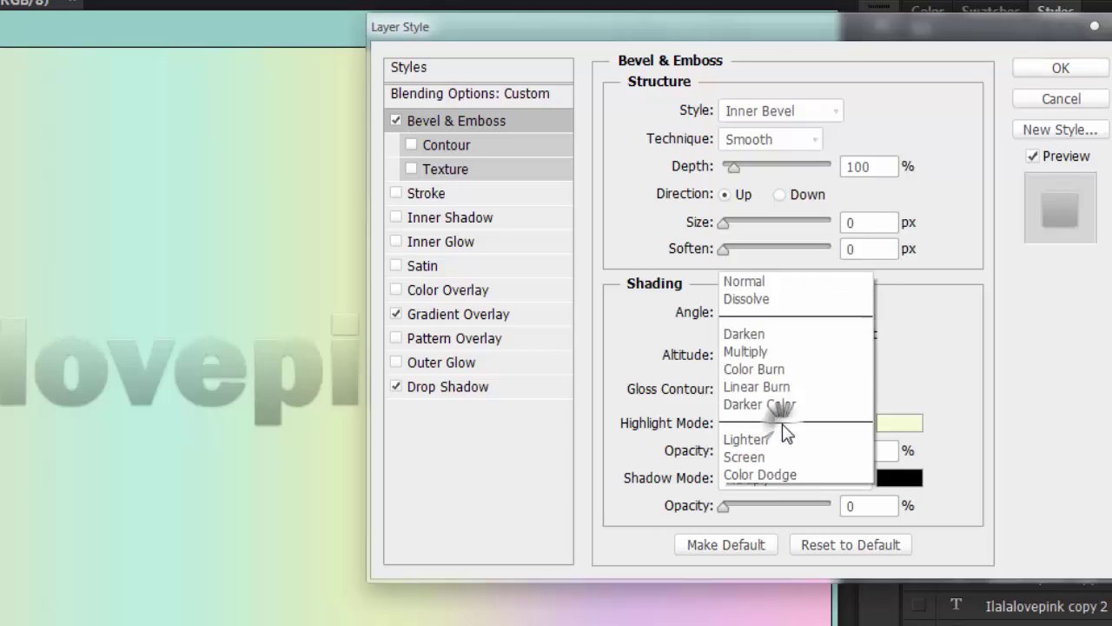
left_click(798, 193)
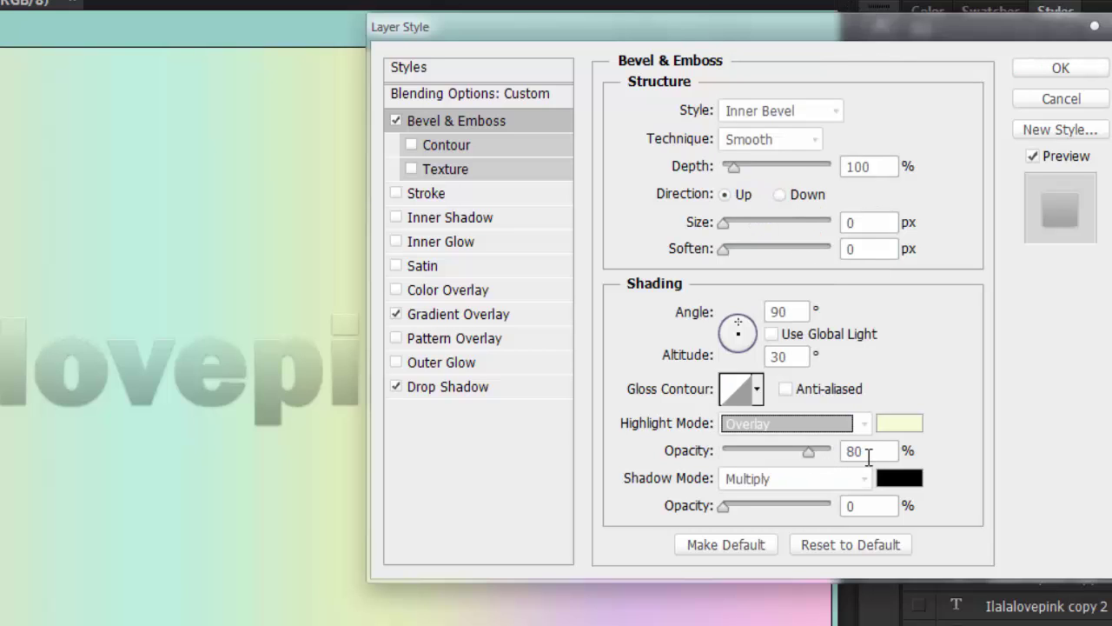
left_click(831, 477)
left_click(1021, 405)
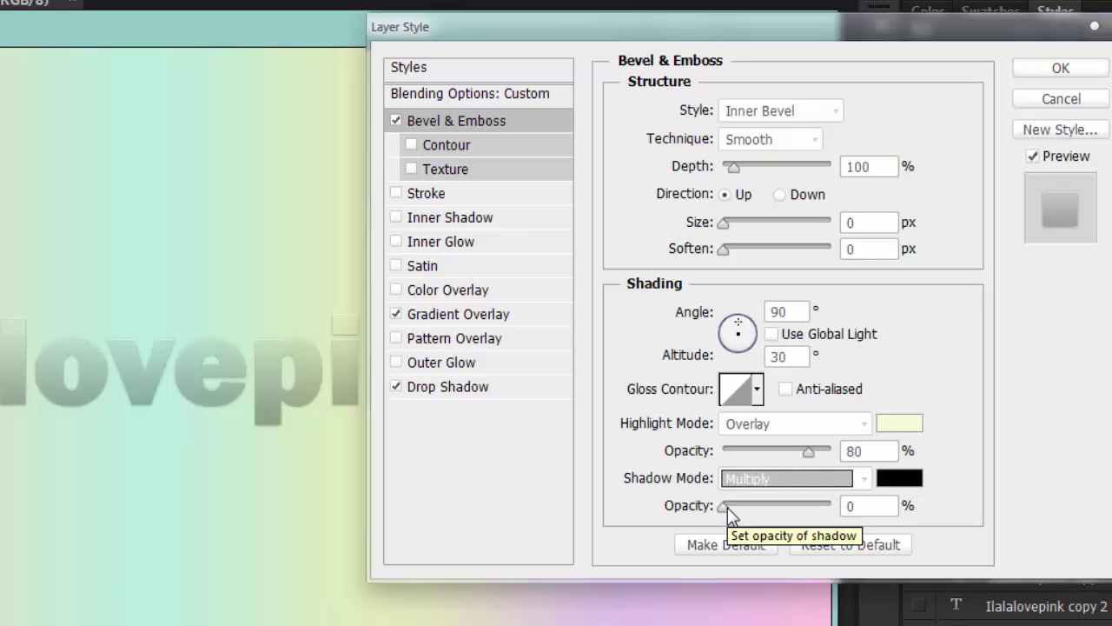
- Open the gradient of the text's Gradient Overlay for editing and check its gradient type, keeping Solid
left_click(489, 315)
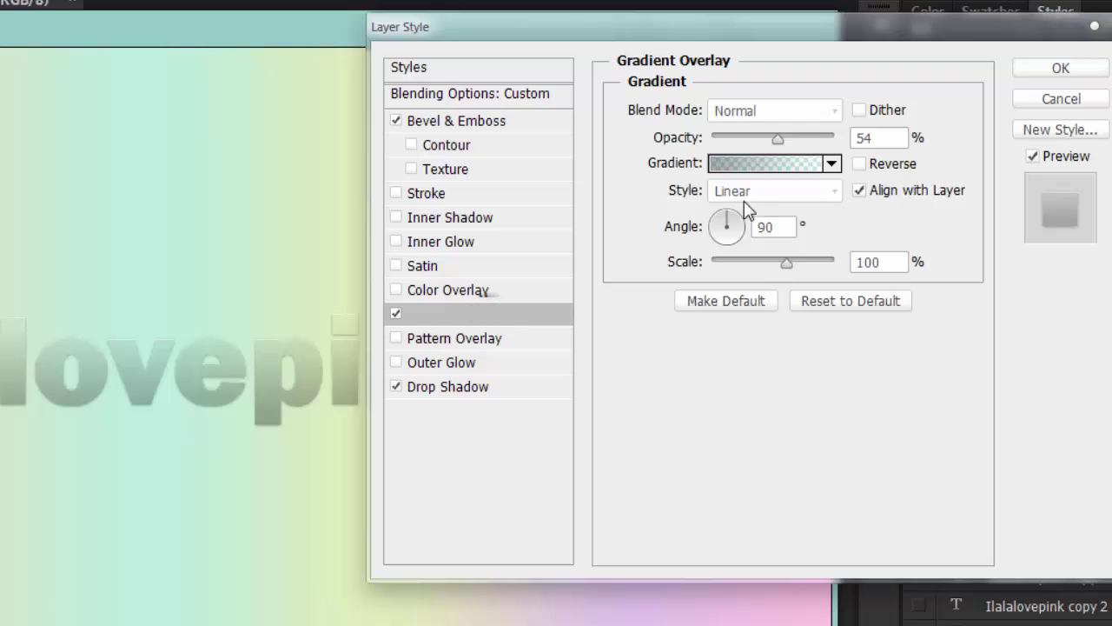
left_click(832, 167)
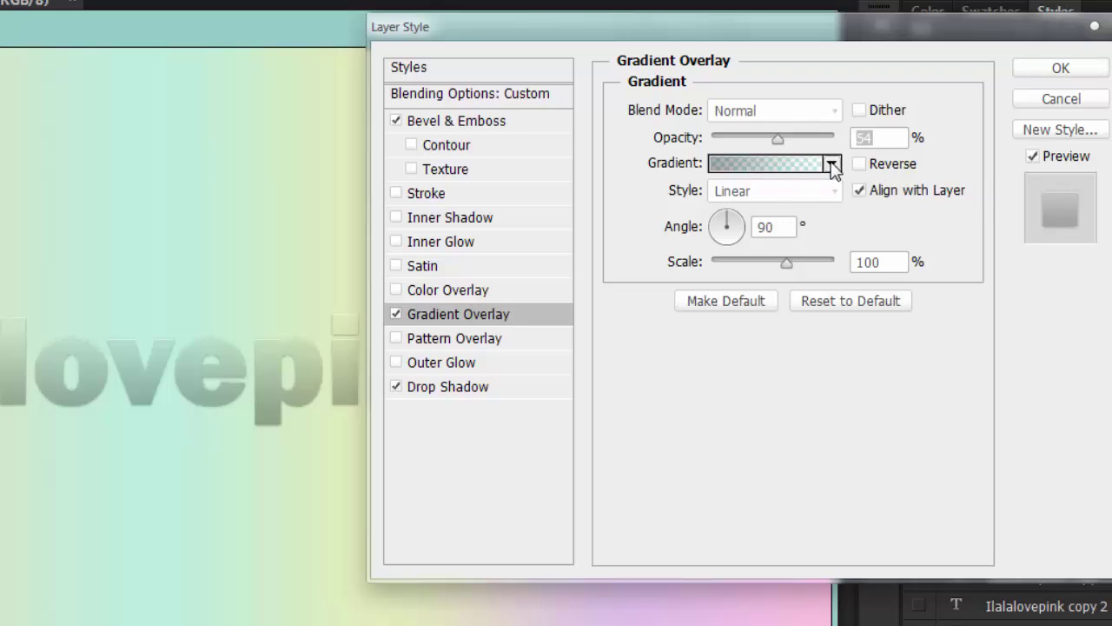
left_click(739, 161)
left_click(557, 285)
left_click(543, 305)
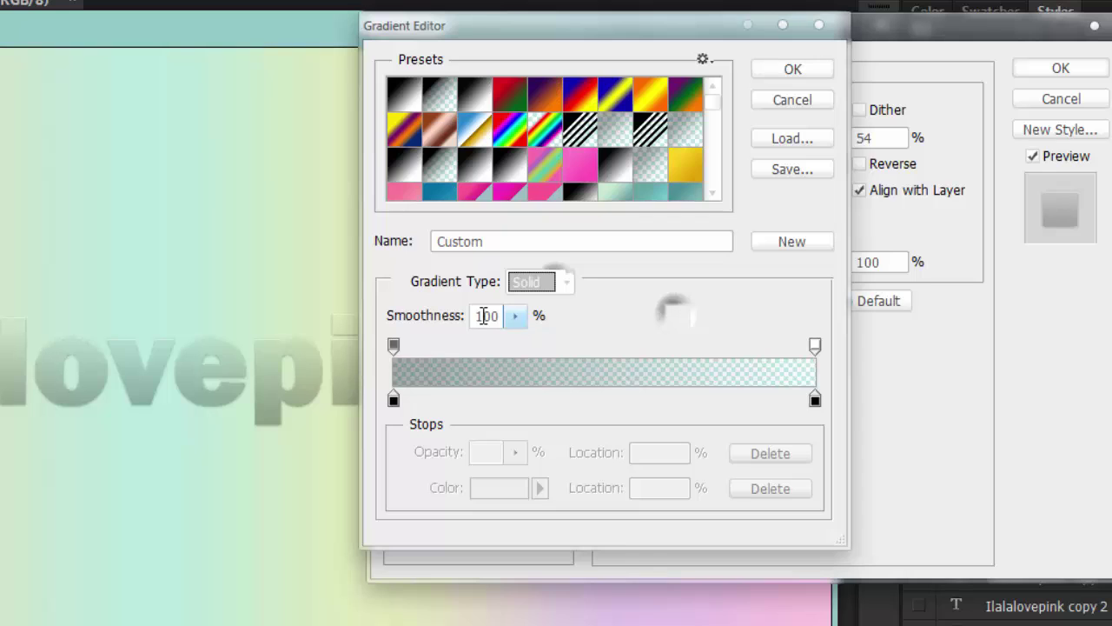
- Check the opacity, location and color of the stops at the start of the gradient
left_click(394, 347)
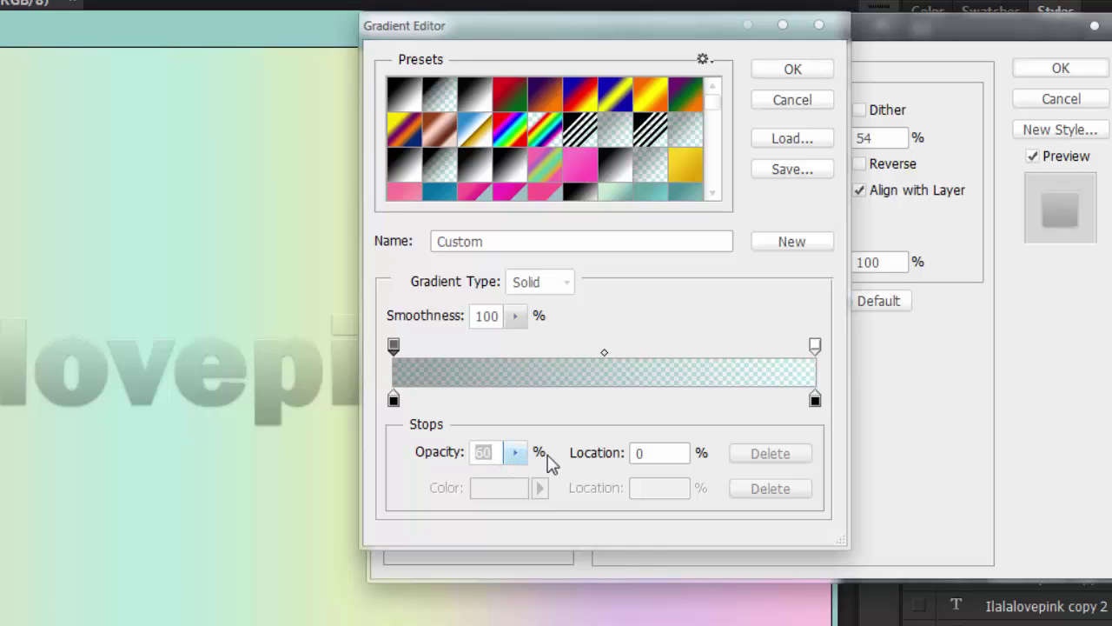
double_click(650, 453)
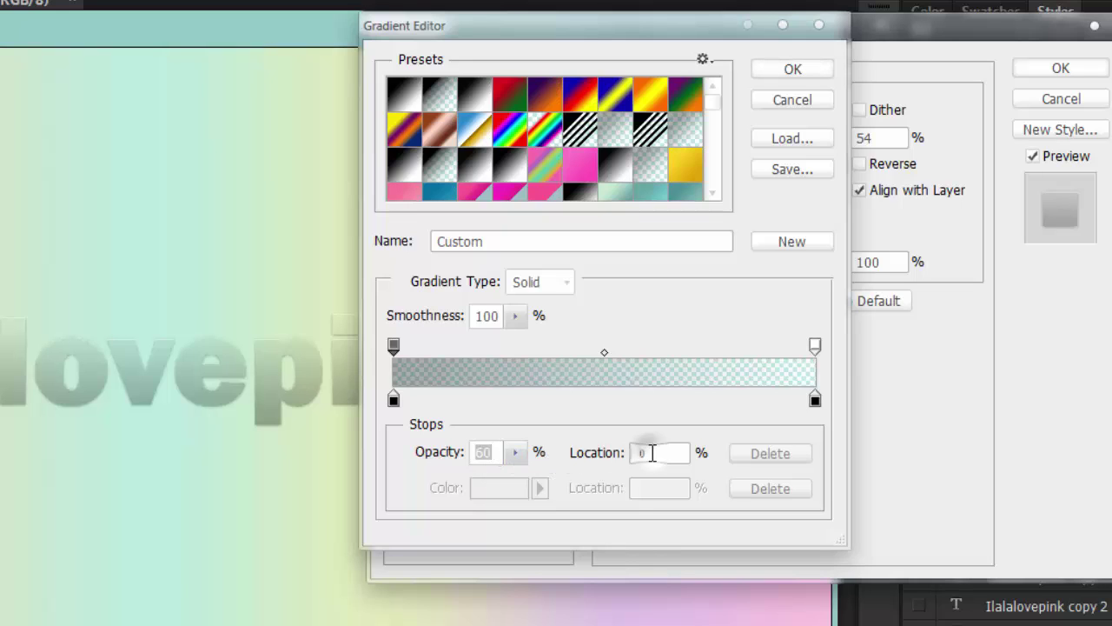
left_click(394, 400)
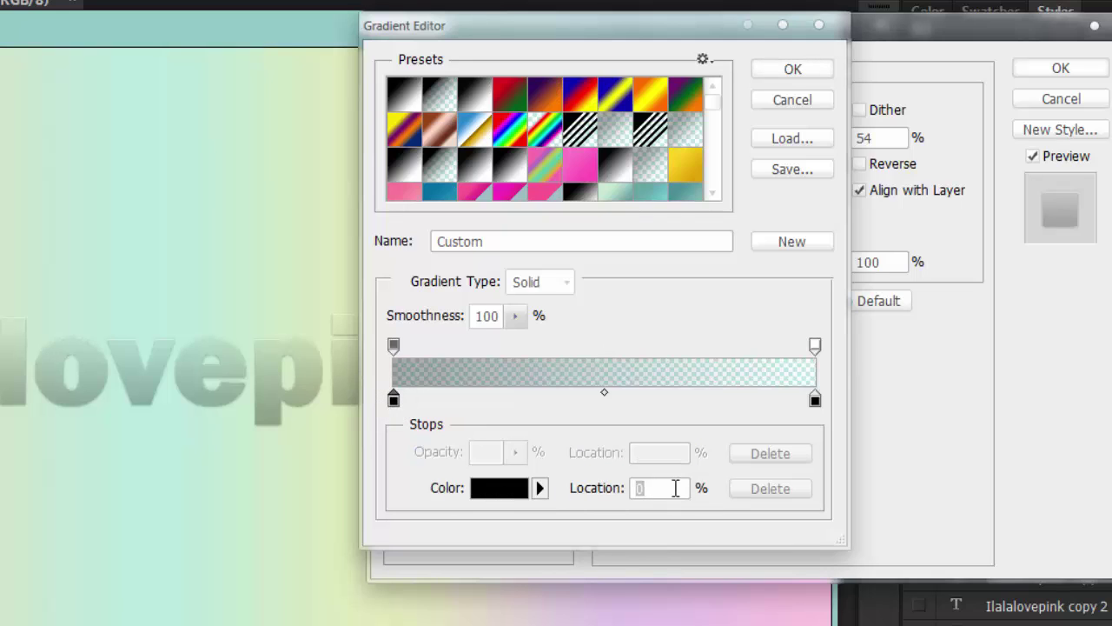
- Check the end opacity stop and the end color stop, keep its black color, and close the gradient editor
left_click(815, 346)
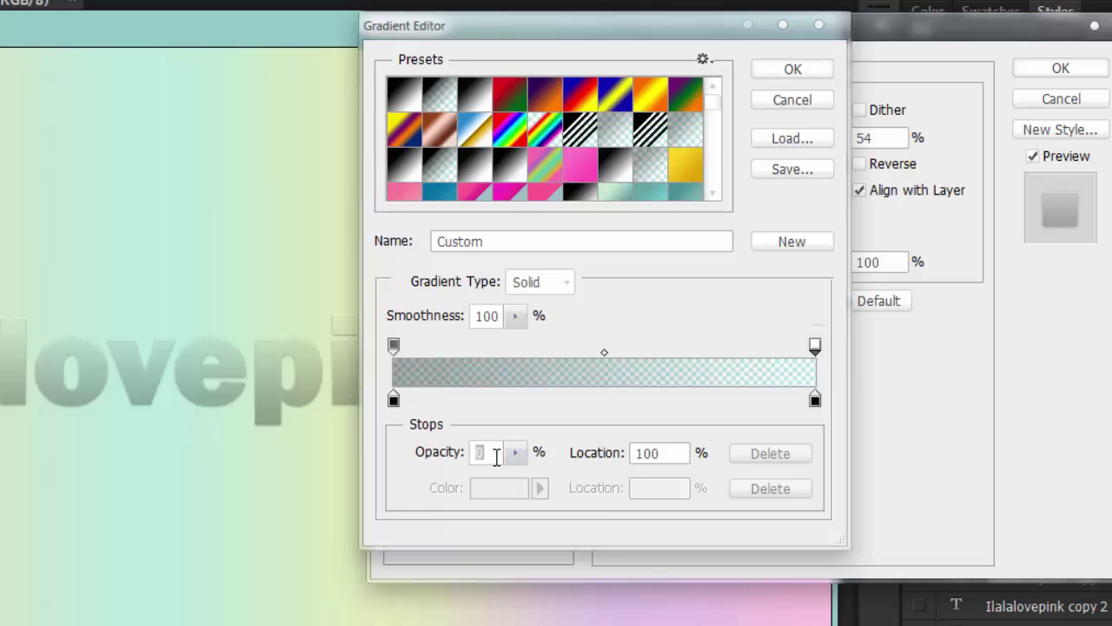
left_click(684, 454)
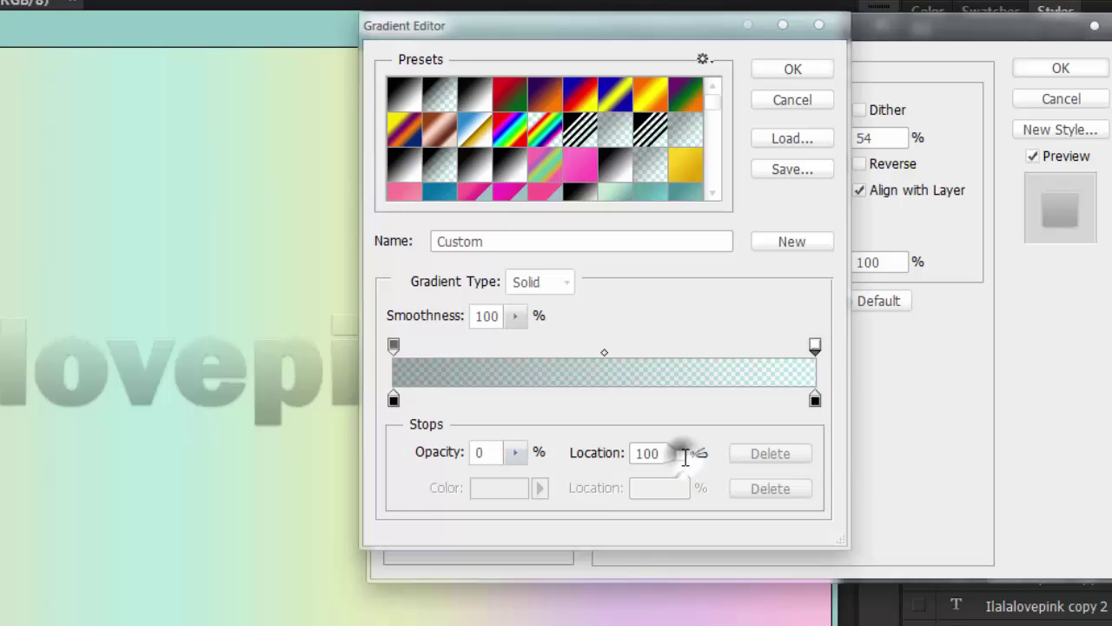
left_click(815, 400)
left_click(498, 494)
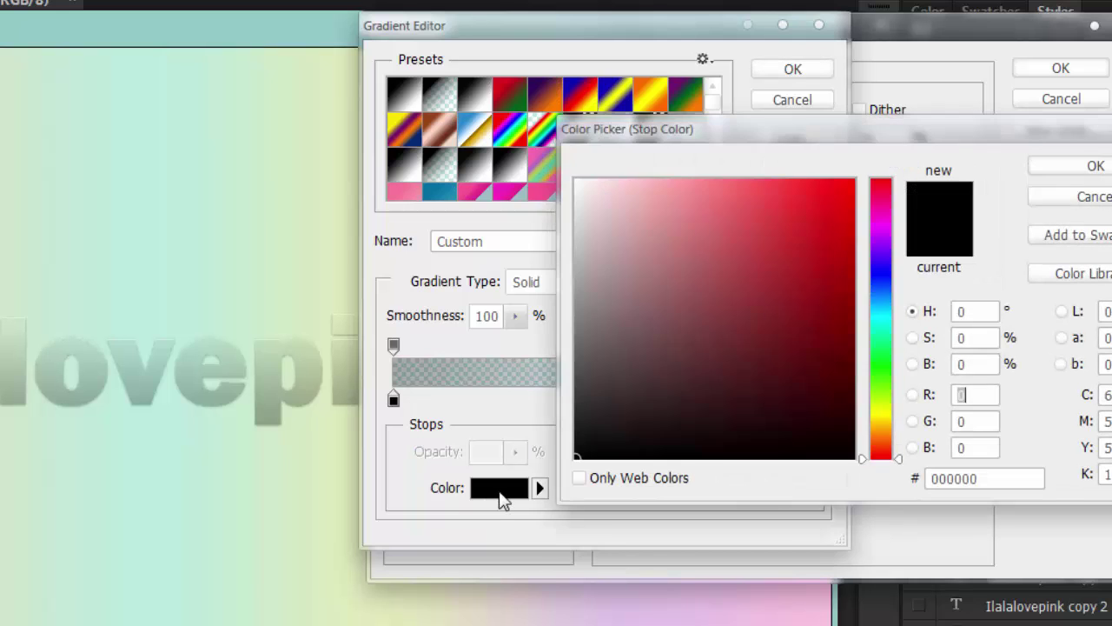
key("Return")
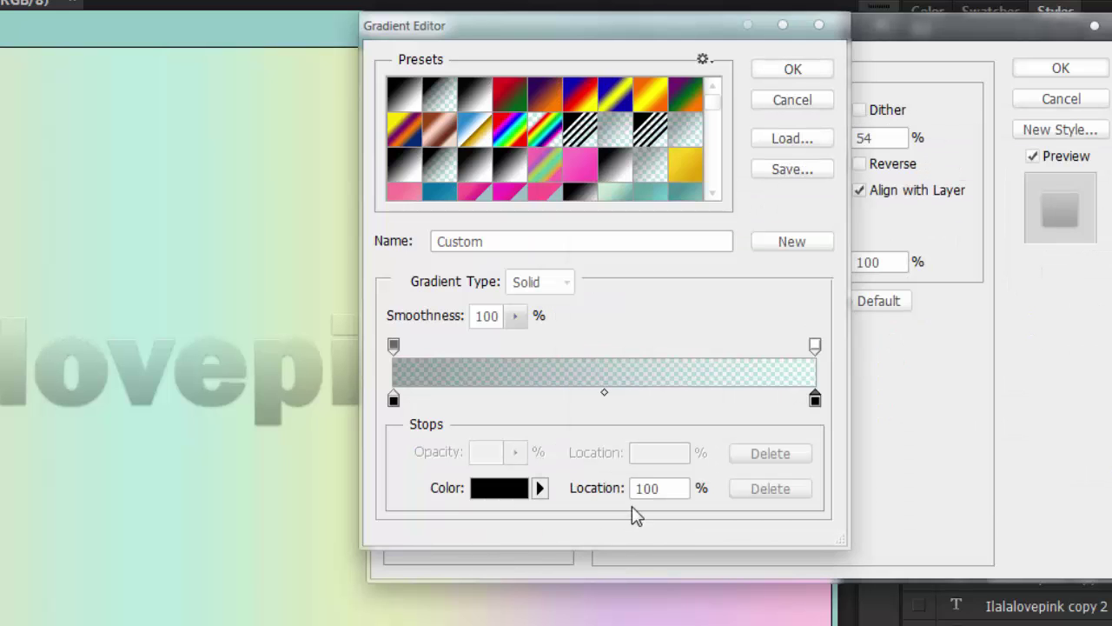
left_click(834, 24)
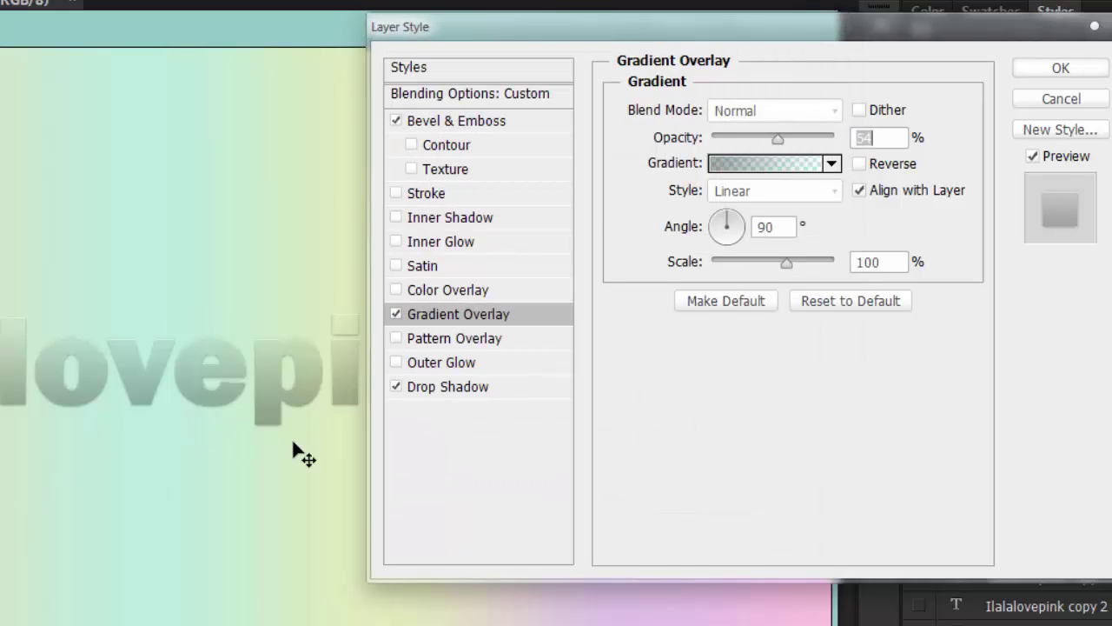
- Check the distance, spread and size of the Ilalalovepink copy 4 text's Drop Shadow
left_click(502, 386)
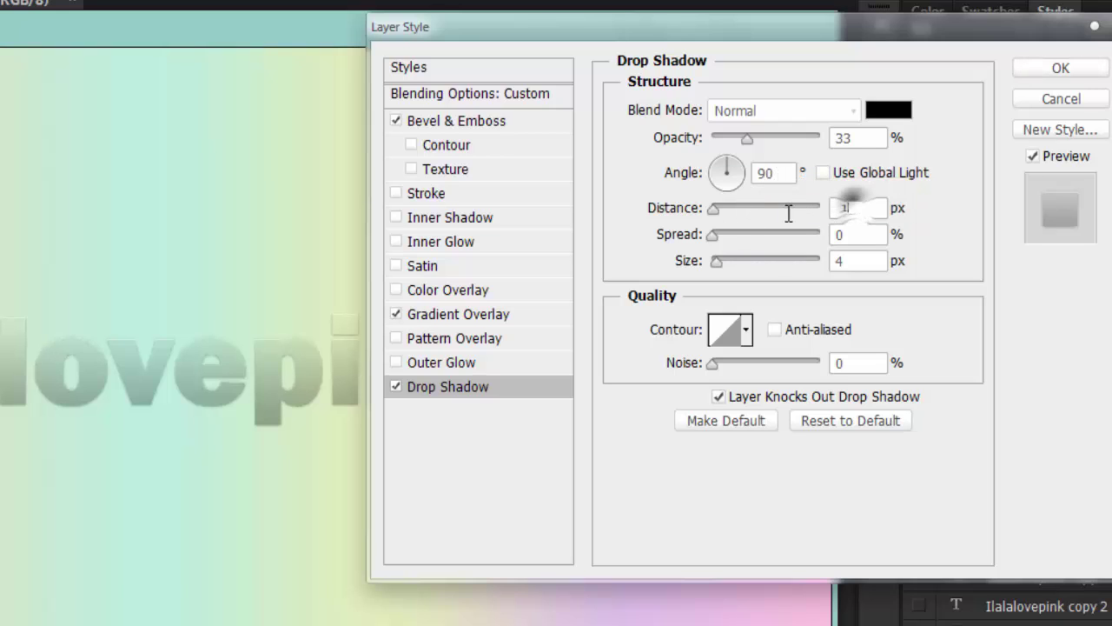
left_click_drag(854, 236, 822, 249)
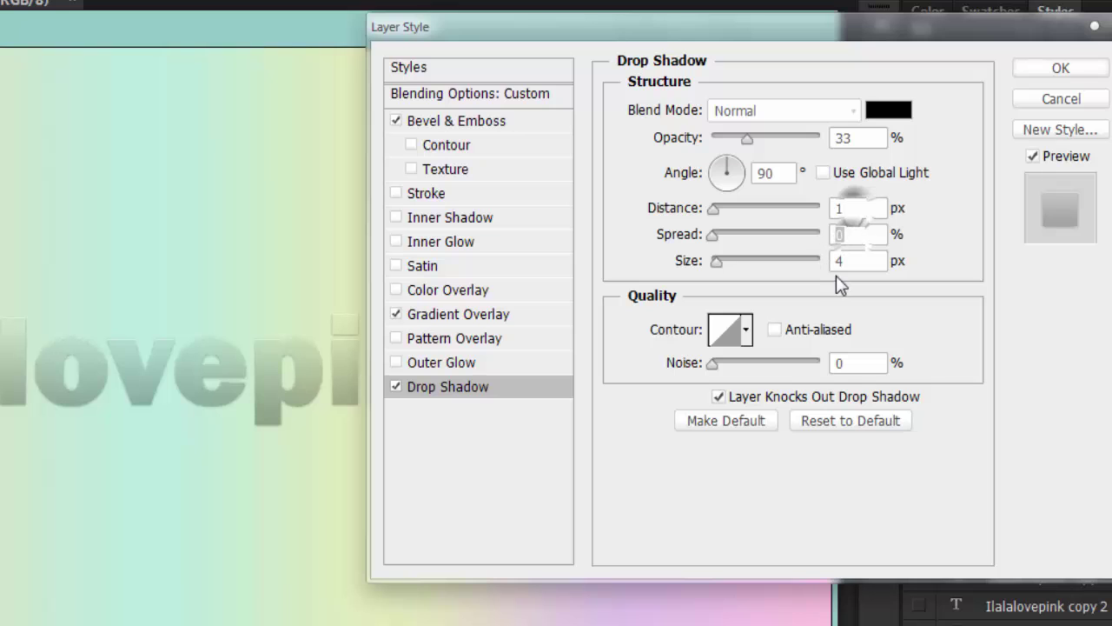
left_click(858, 261)
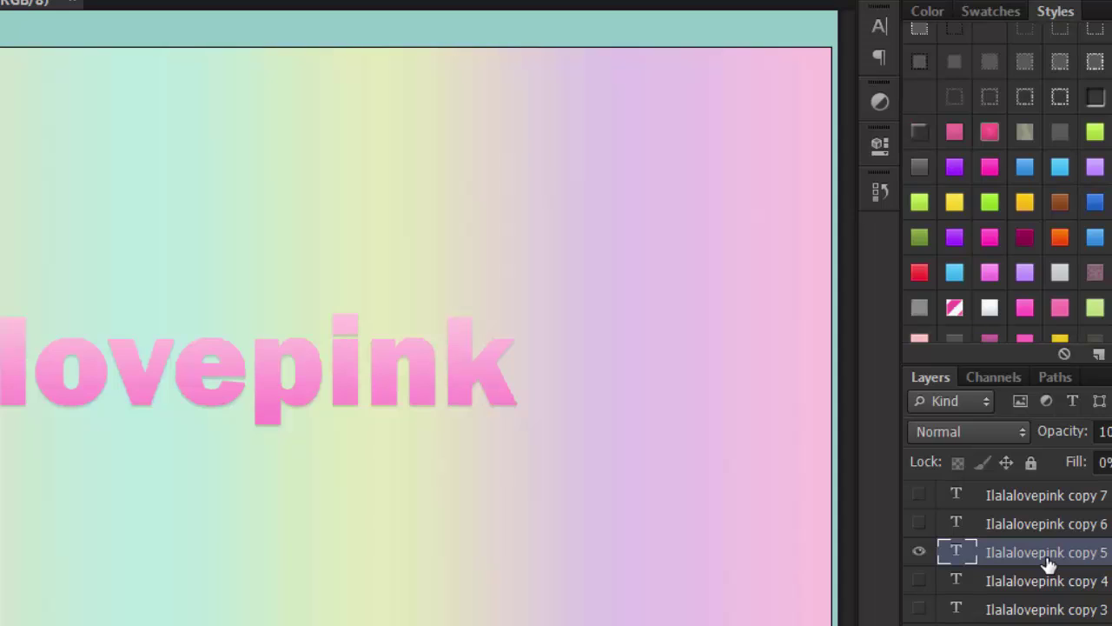
- Open the layer style of the Ilalalovepink copy 5 text and bring up its Gradient Overlay gradient for editing
right_click(1052, 560)
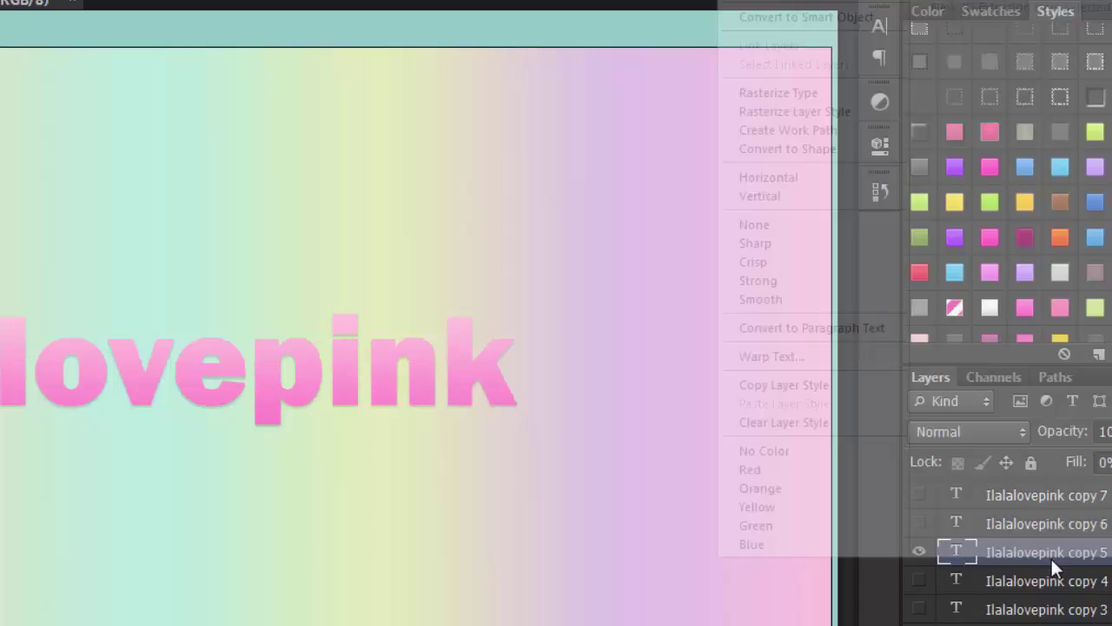
left_click(773, 2)
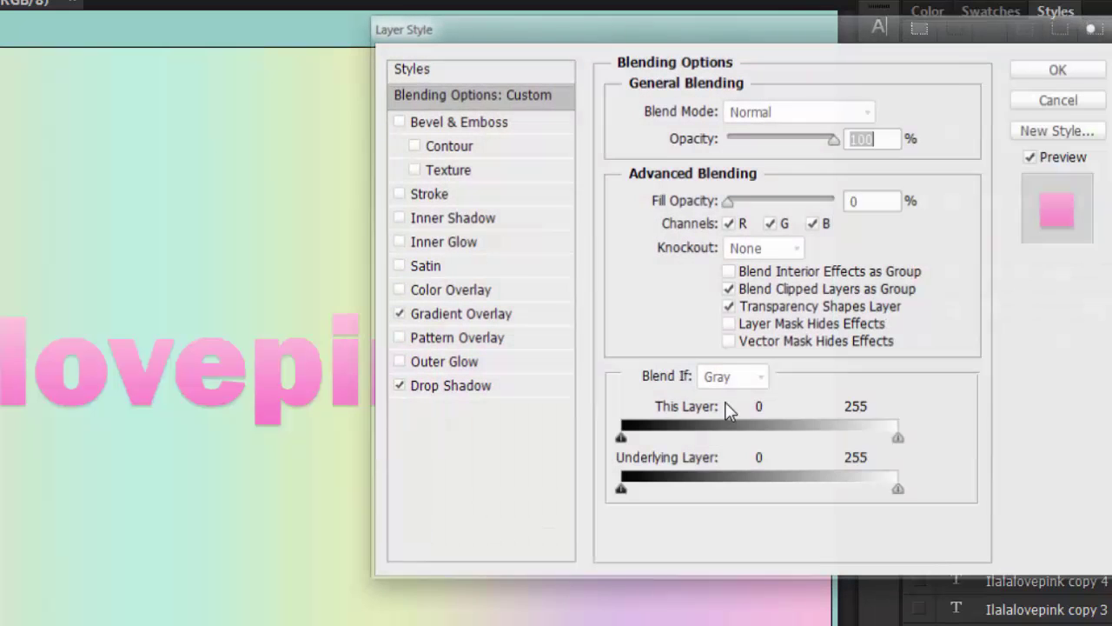
left_click(488, 317)
left_click(488, 315)
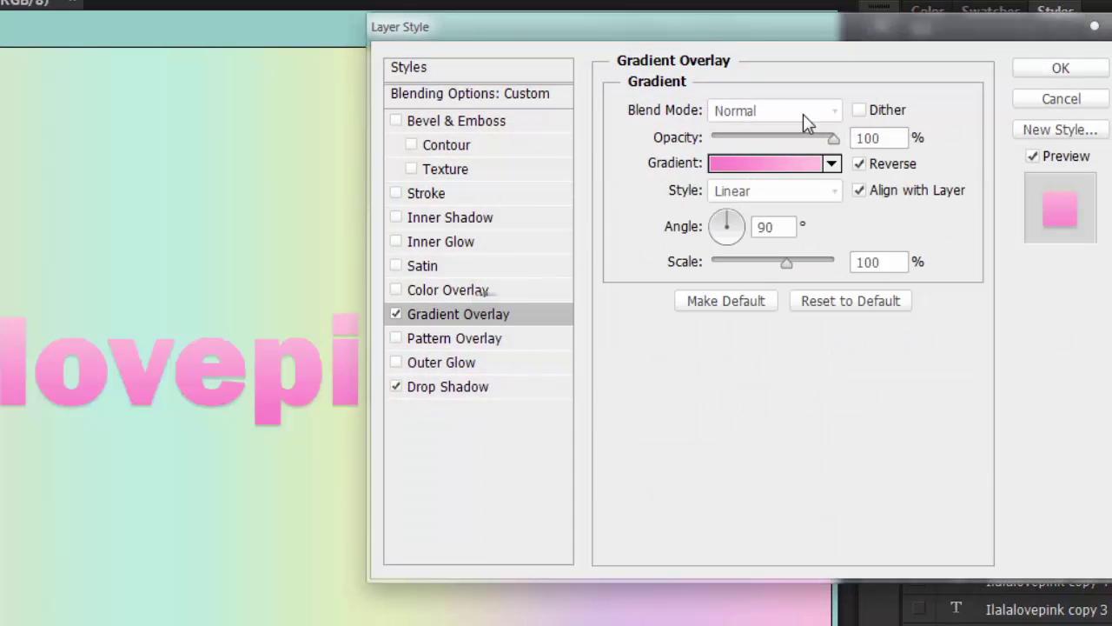
left_click(789, 171)
scroll(621, 166, "down", 3)
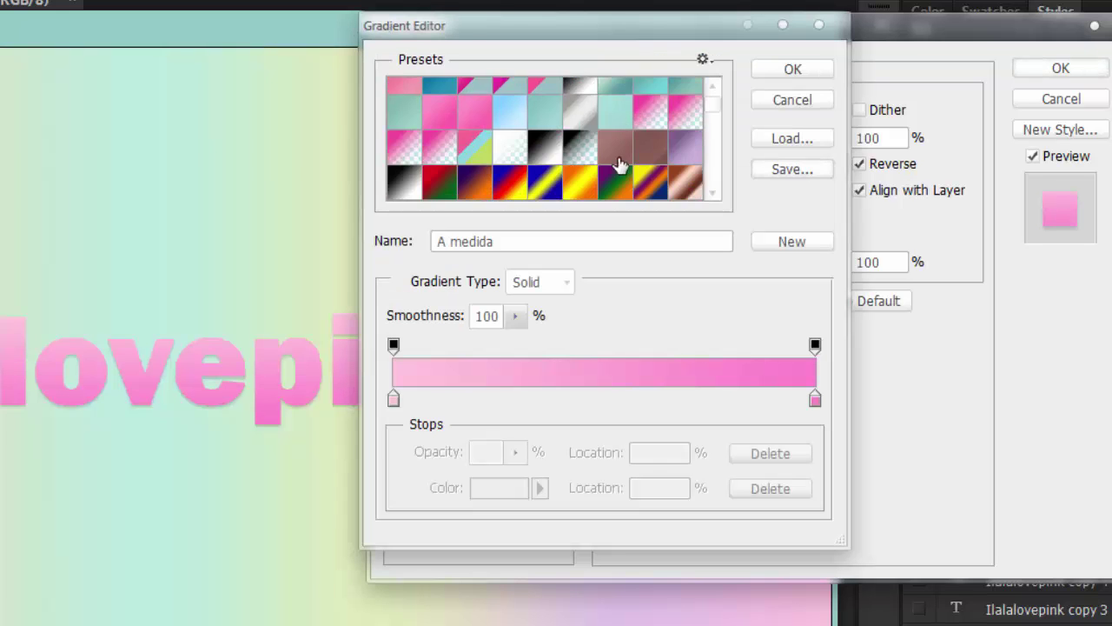
scroll(617, 174, "up", 3)
left_click(621, 139)
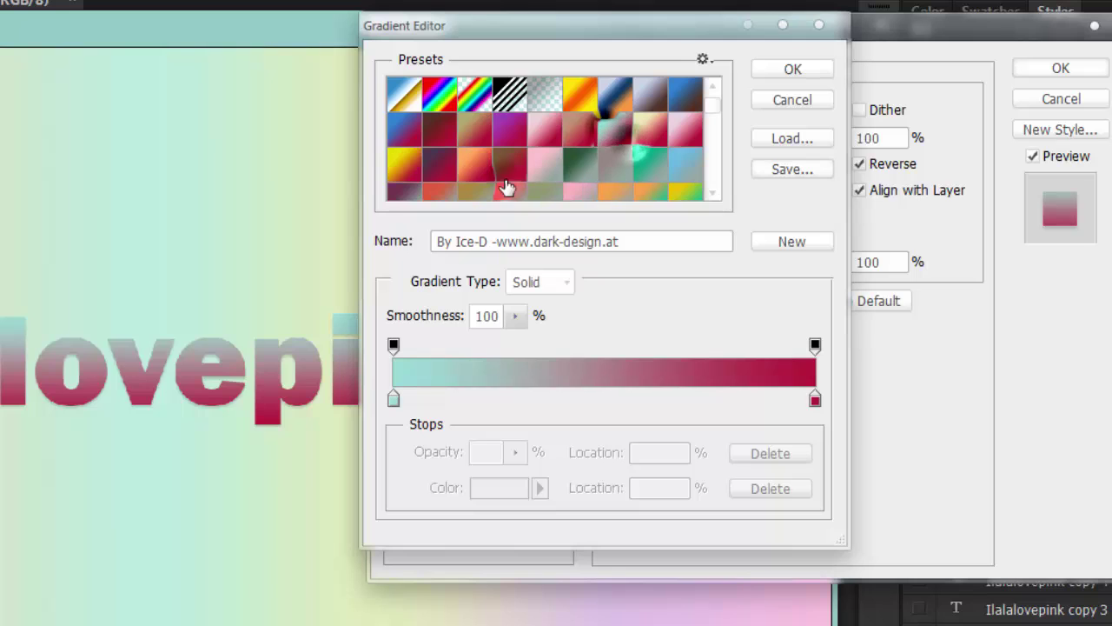
left_click(591, 177)
left_click(652, 184)
left_click(595, 168)
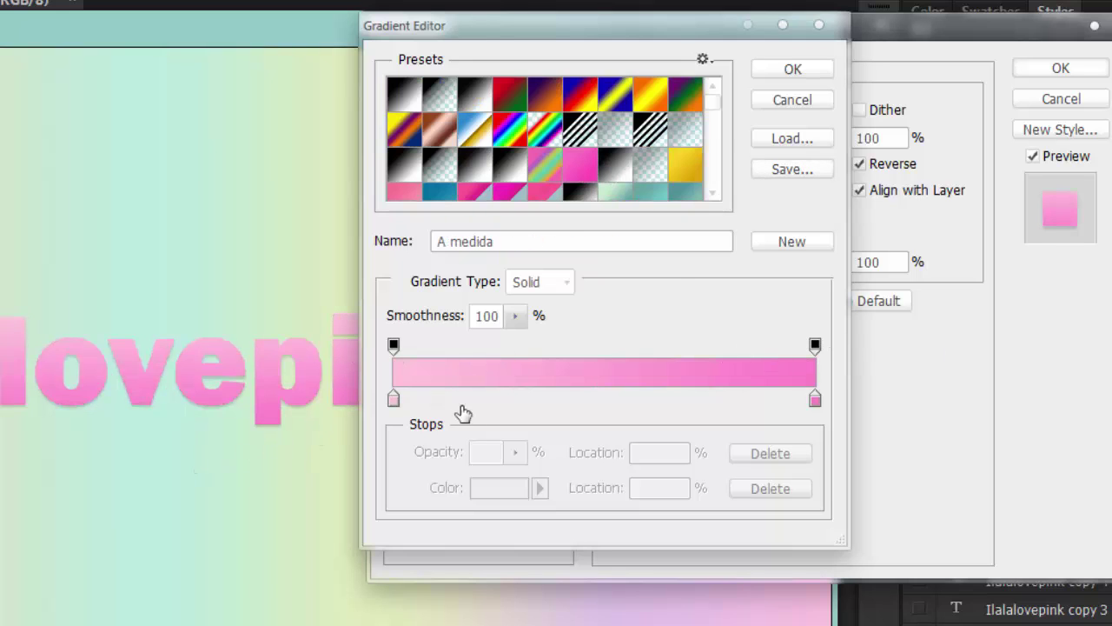
- Recolor the gradient's start stop to a light blue
double_click(393, 402)
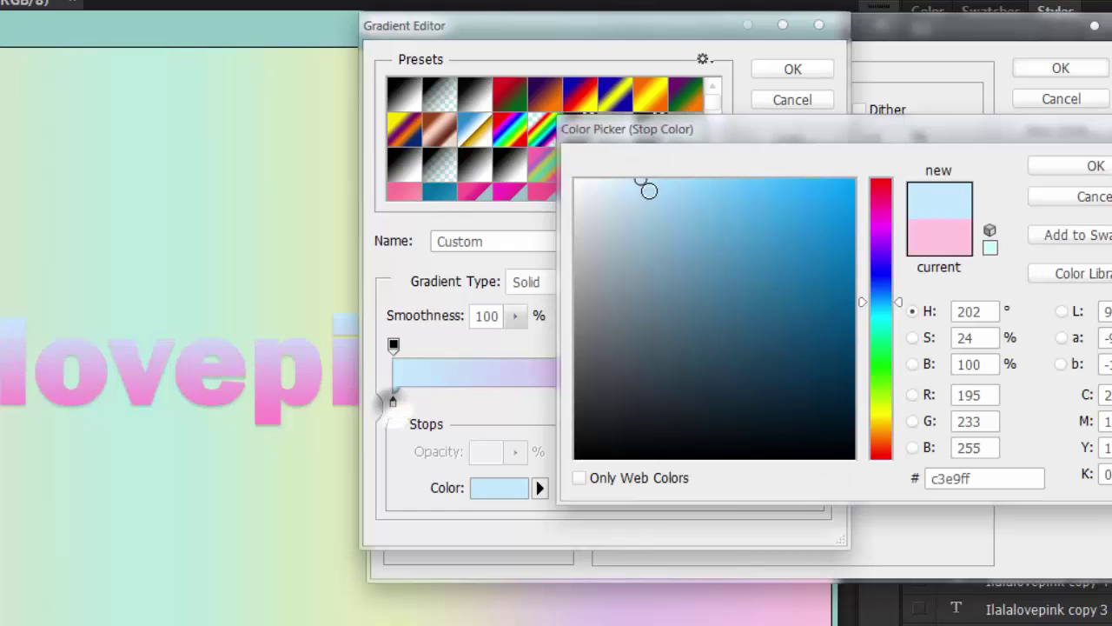
left_click_drag(645, 187, 641, 167)
left_click(1075, 167)
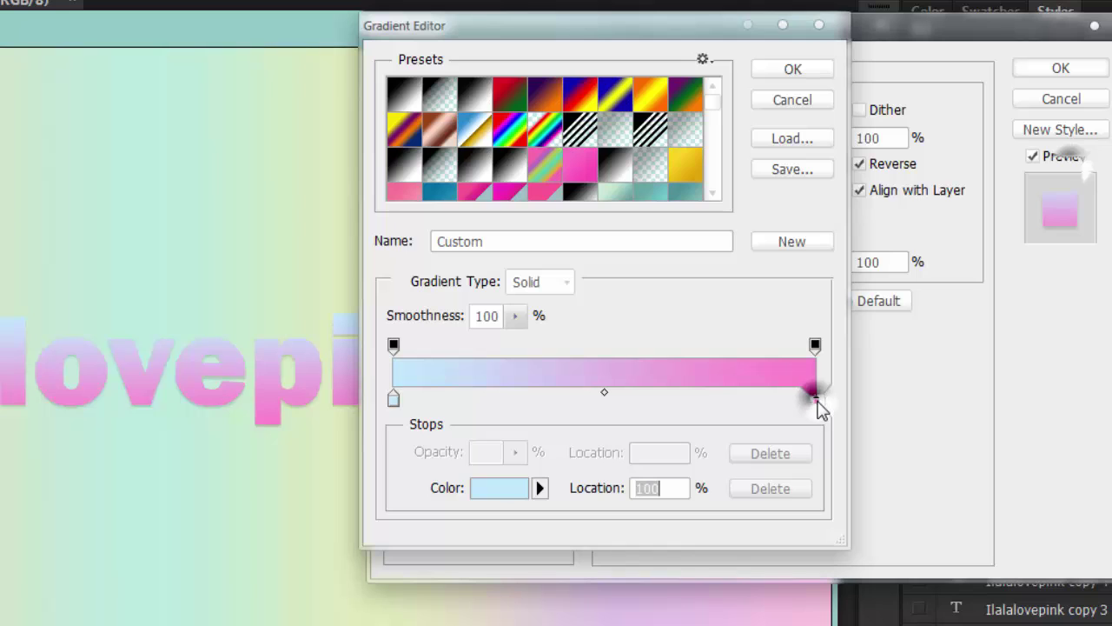
- Recolor the gradient's end stop to a medium blue with 55% saturation and 100% brightness
left_click(815, 400)
left_click(496, 491)
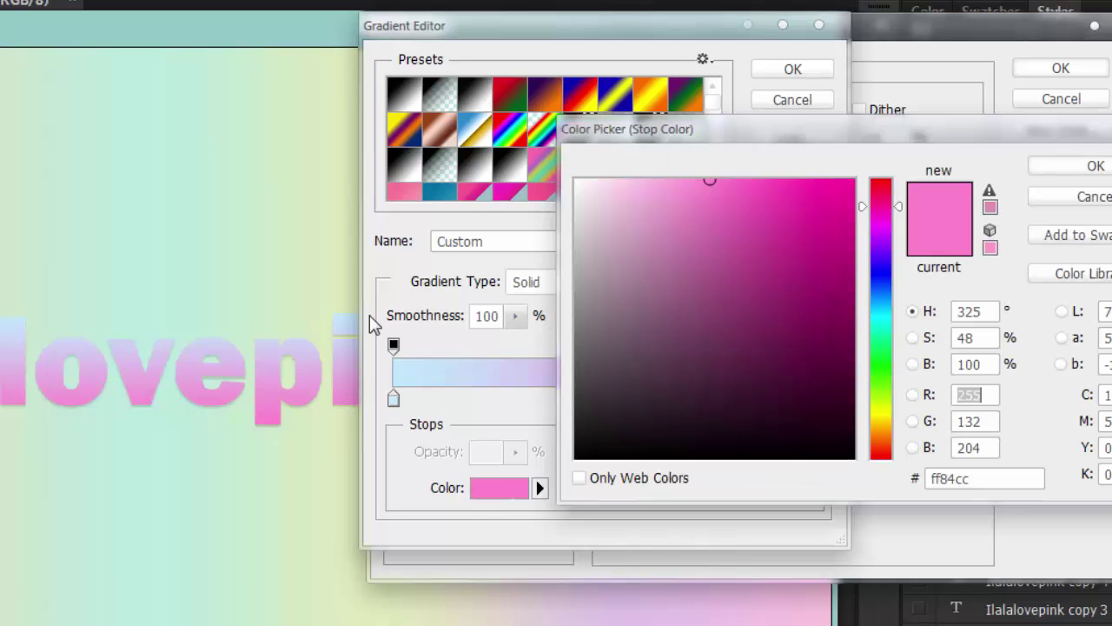
left_click(338, 327)
left_click_drag(887, 325, 886, 311)
left_click_drag(699, 192, 728, 180)
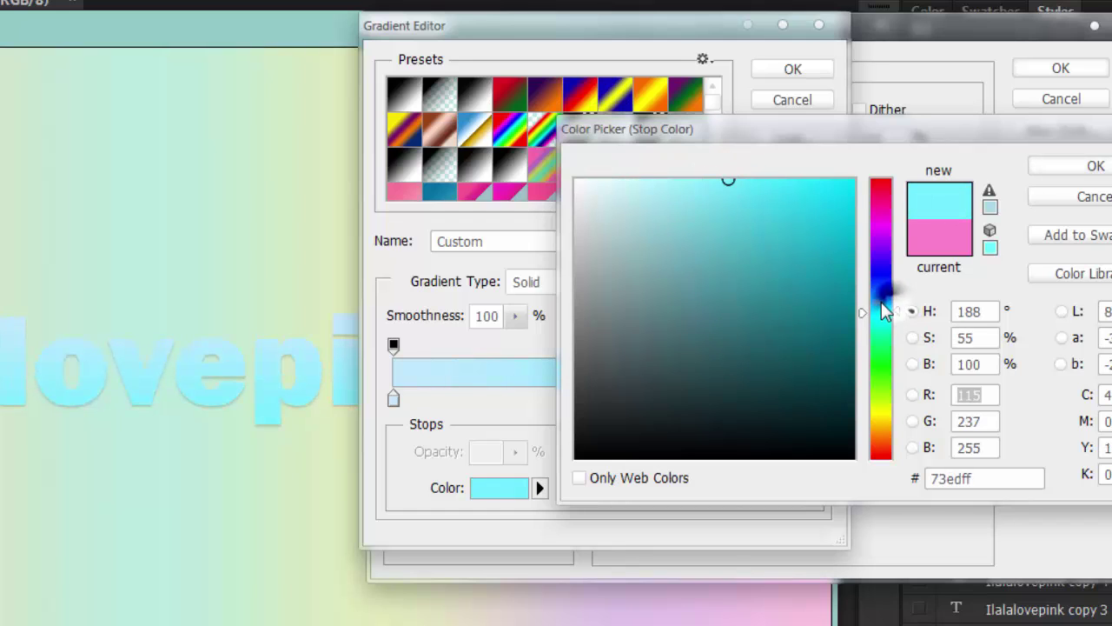
mouse_move(889, 305)
left_mouse_down()
mouse_move(872, 292)
mouse_move(884, 291)
left_mouse_up()
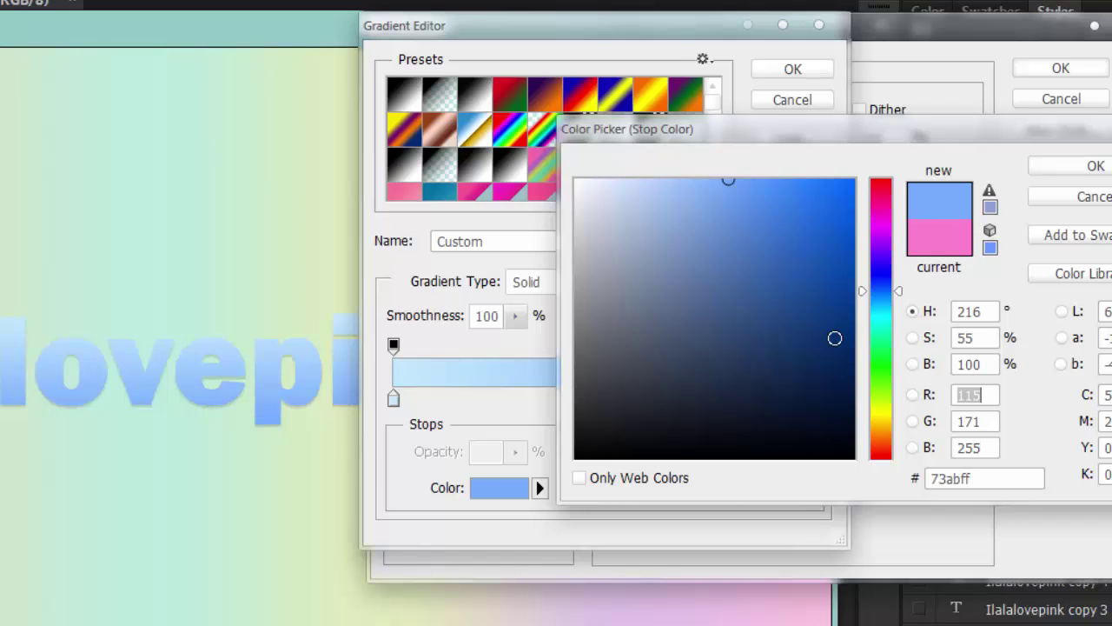
left_click(887, 296)
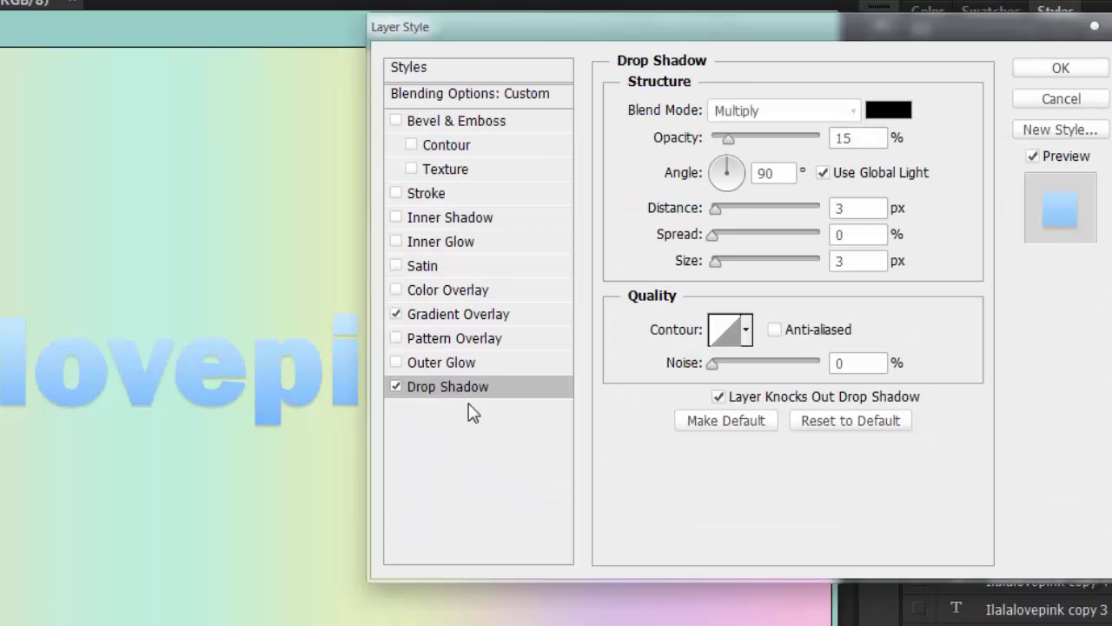
- Check the Drop Shadow's blend mode, opacity, distance, spread and size on the copy 5 text, keeping Multiply
left_click(847, 111)
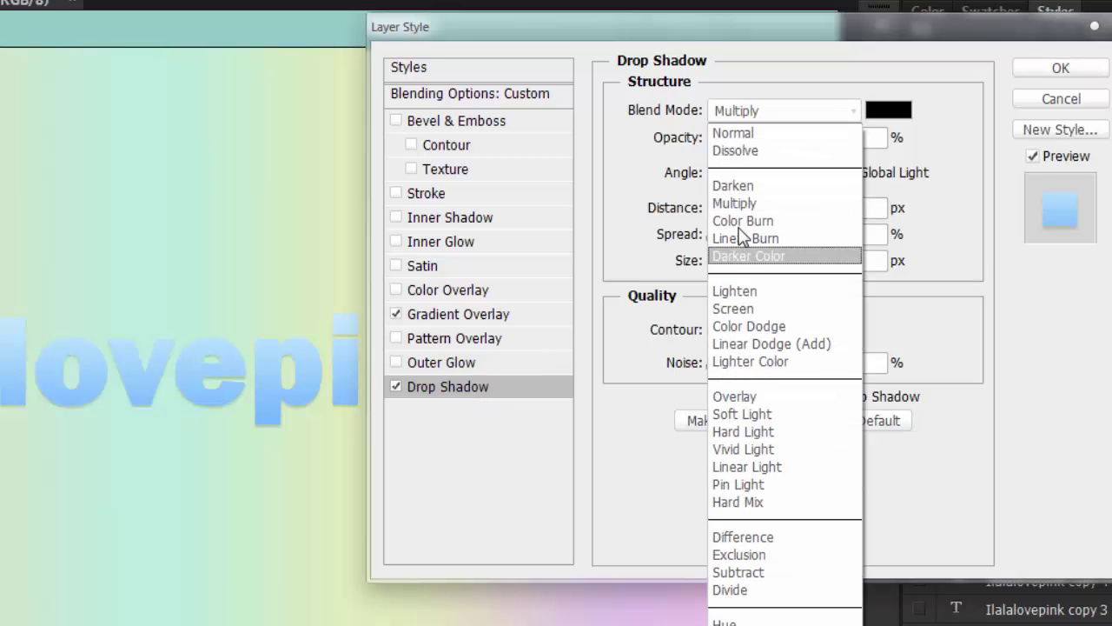
left_click(1037, 339)
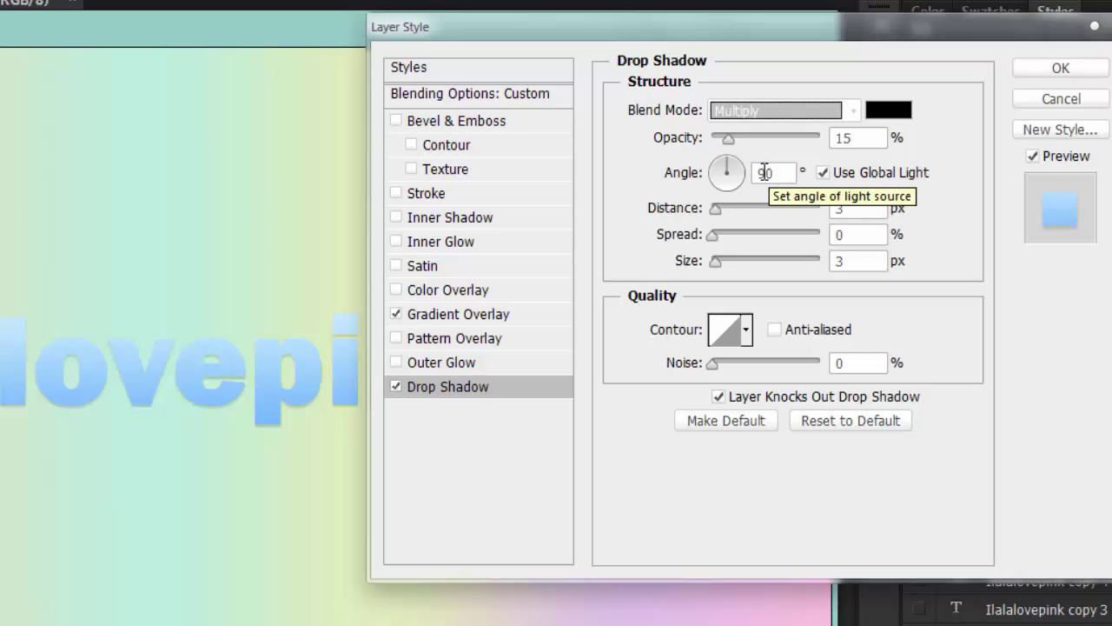
left_click(845, 139)
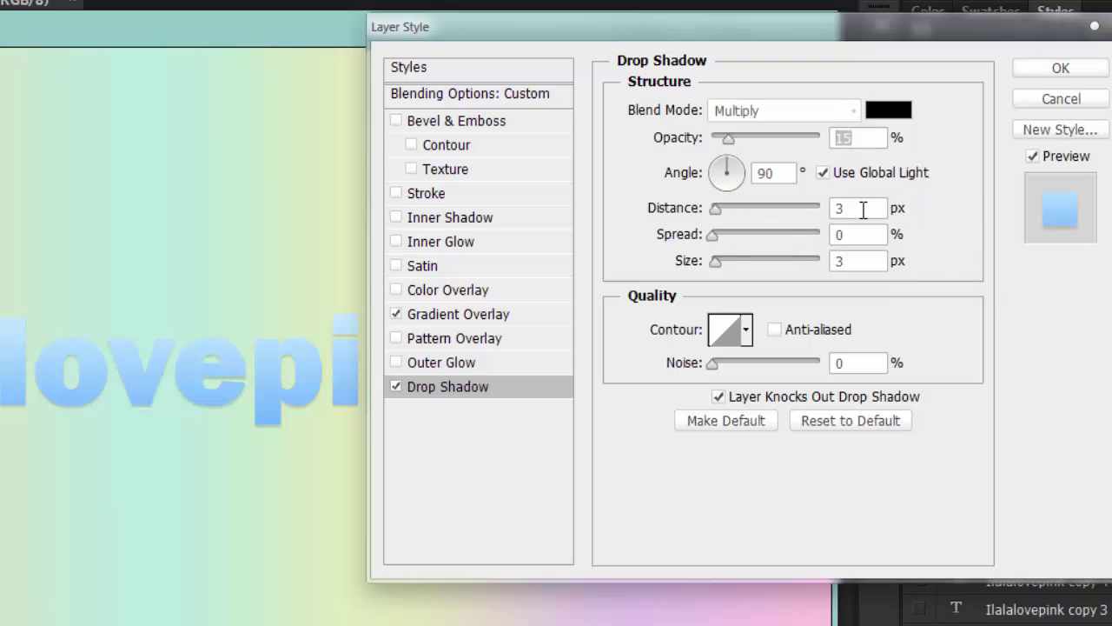
left_click_drag(861, 208, 802, 243)
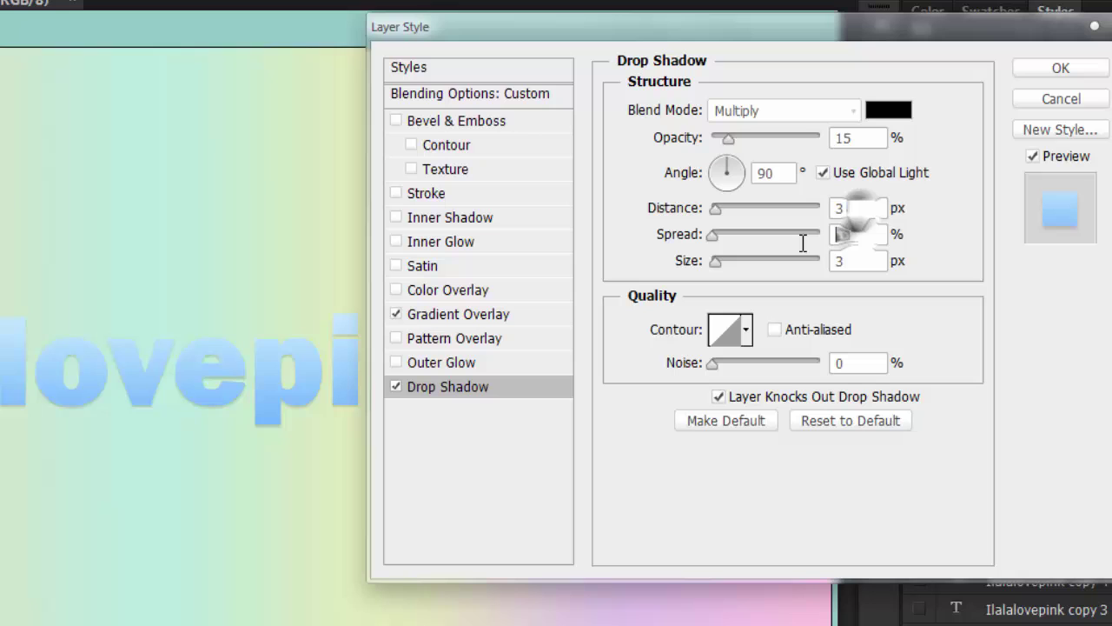
left_click(856, 263)
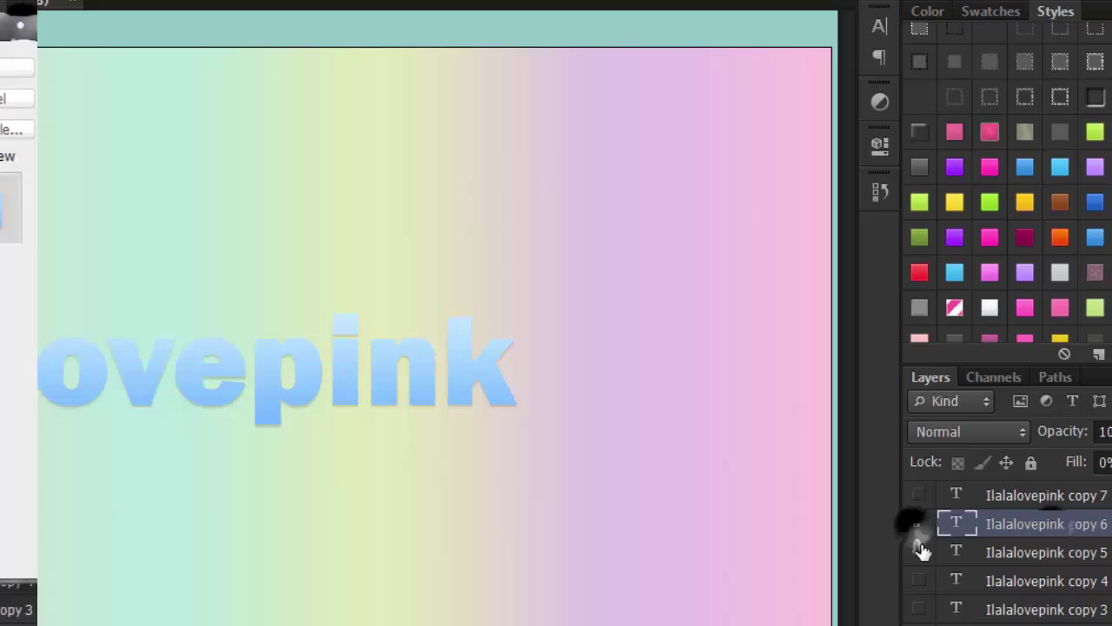
- Show the Ilalalovepink copy 6 text in place of copy 5 and open its layer style
left_click(919, 524)
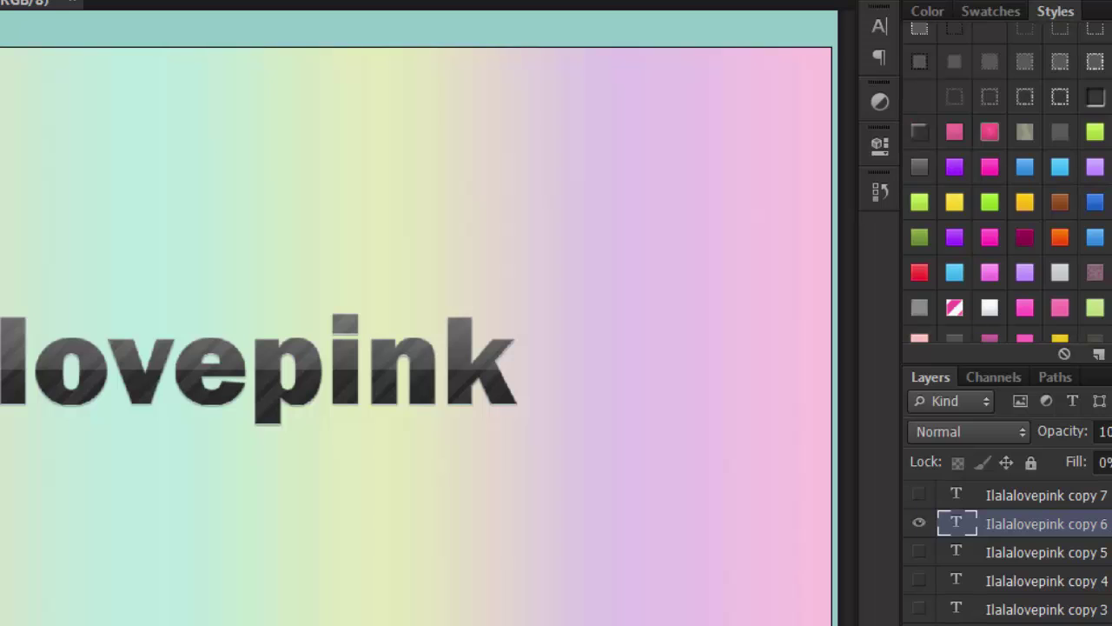
right_click(1111, 523)
left_click(1019, 76)
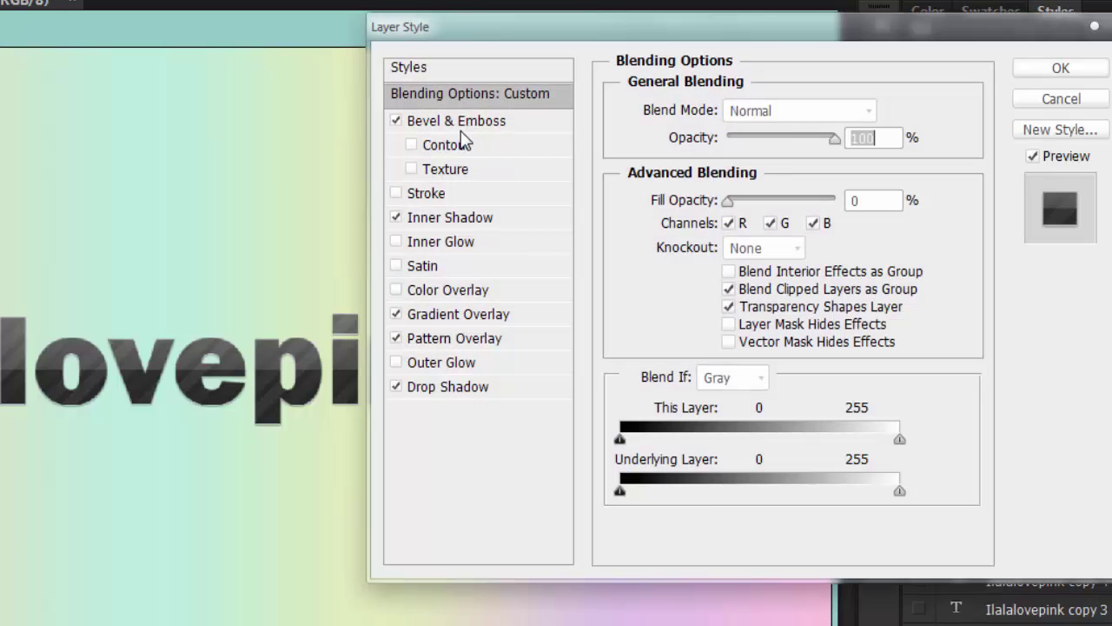
- Check the Bevel & Emboss highlight and shadow modes of the copy 6 text, keeping Screen and Normal
left_click(469, 120)
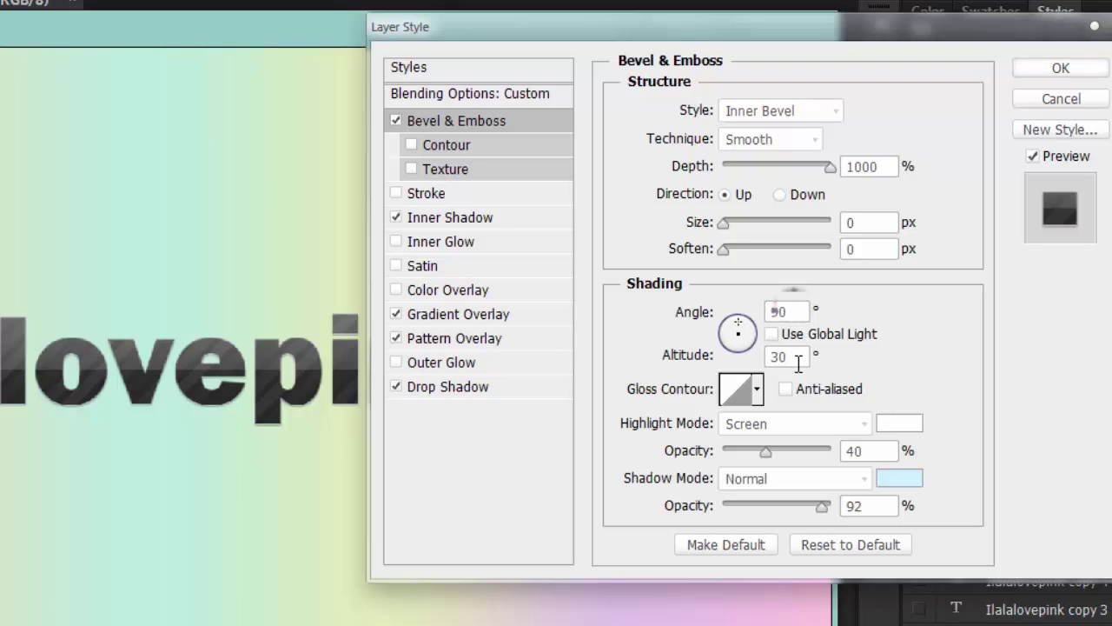
left_click(804, 427)
left_click(1000, 381)
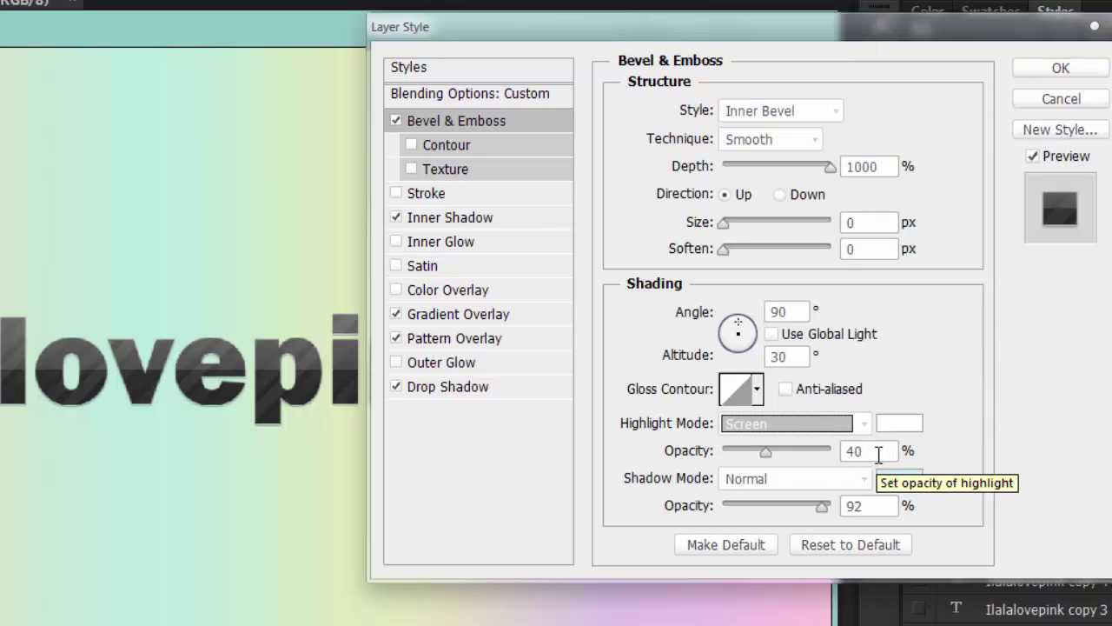
left_click(811, 479)
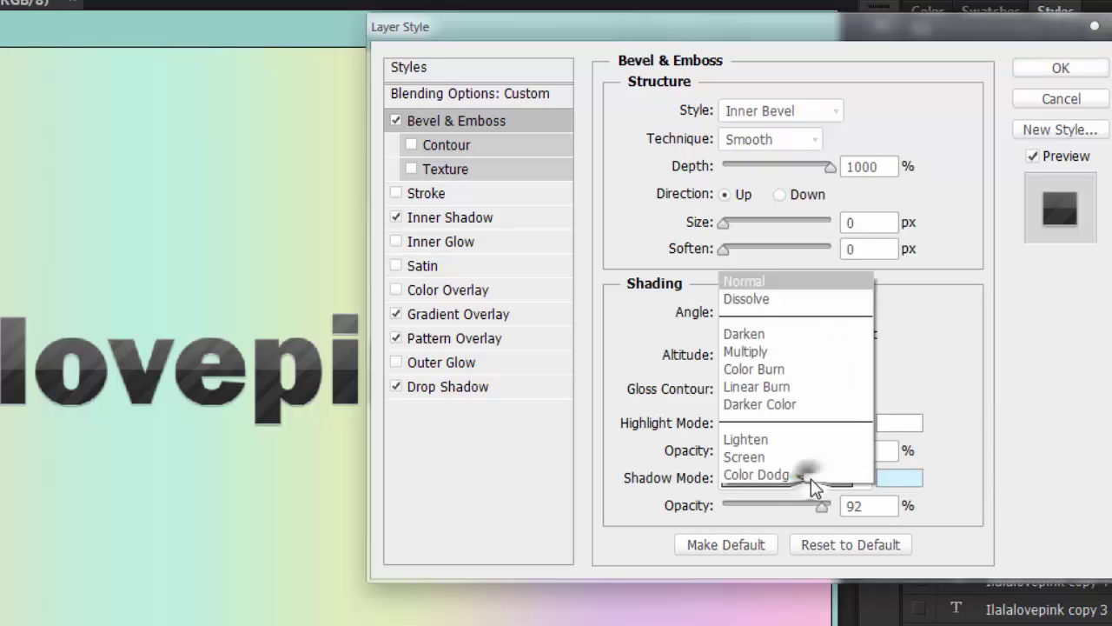
left_click(980, 486)
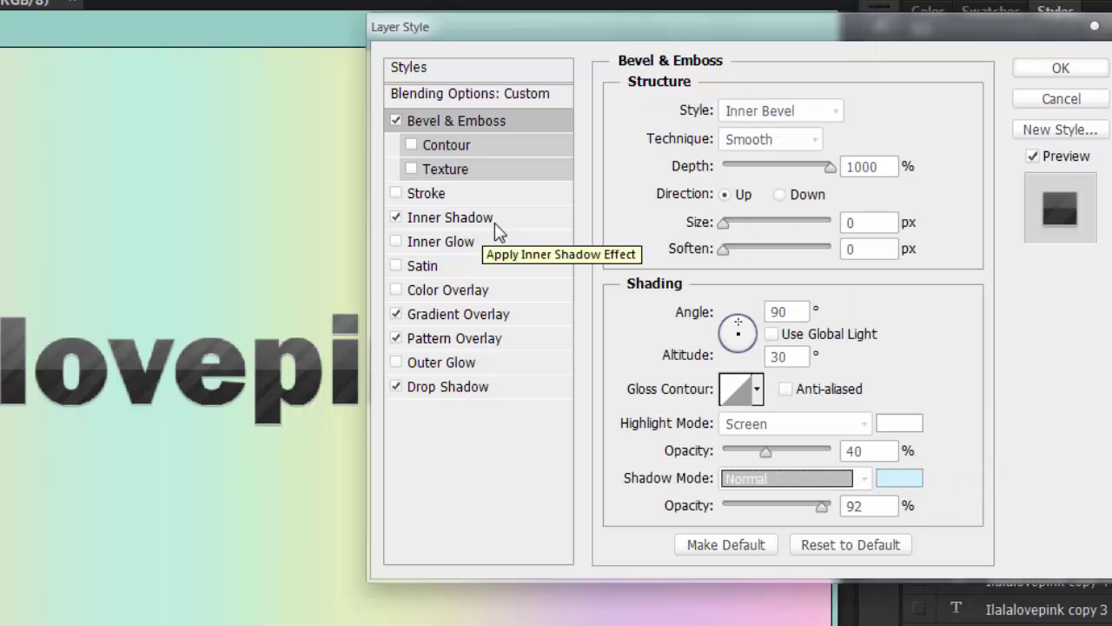
- Check the Inner Shadow settings of the copy 6 text and keep its white (ffffff) shadow color
left_click(459, 221)
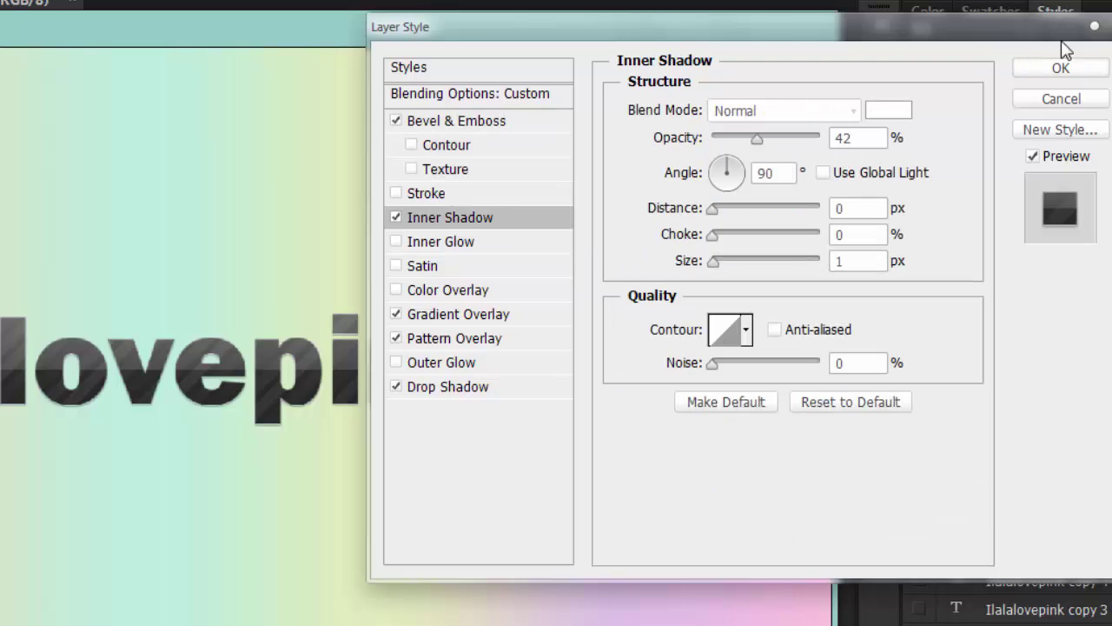
left_click(889, 110)
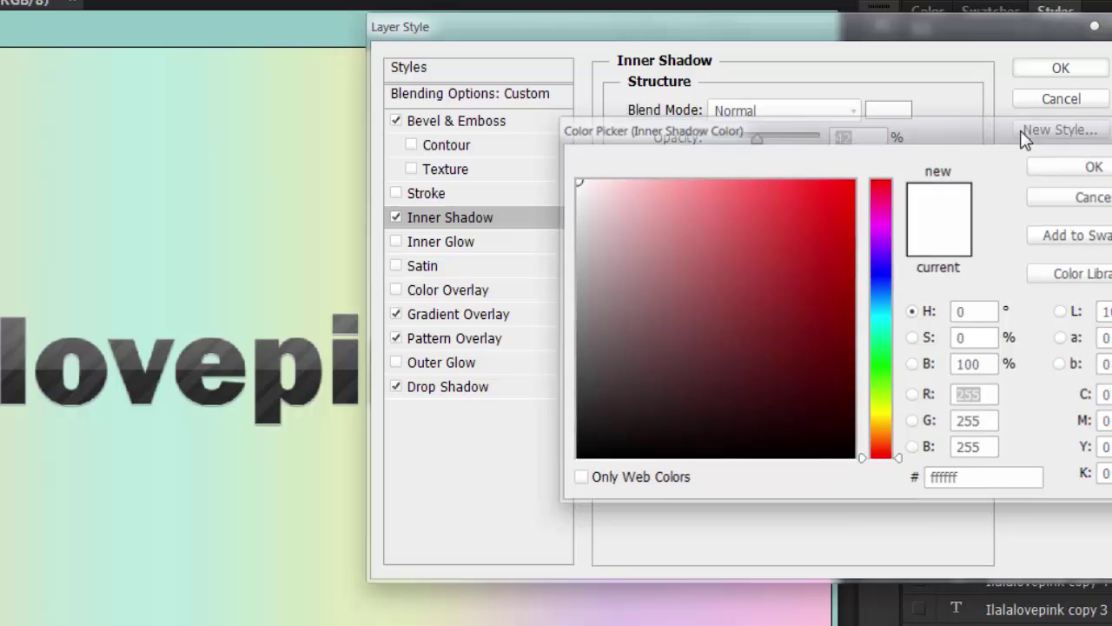
key("Return")
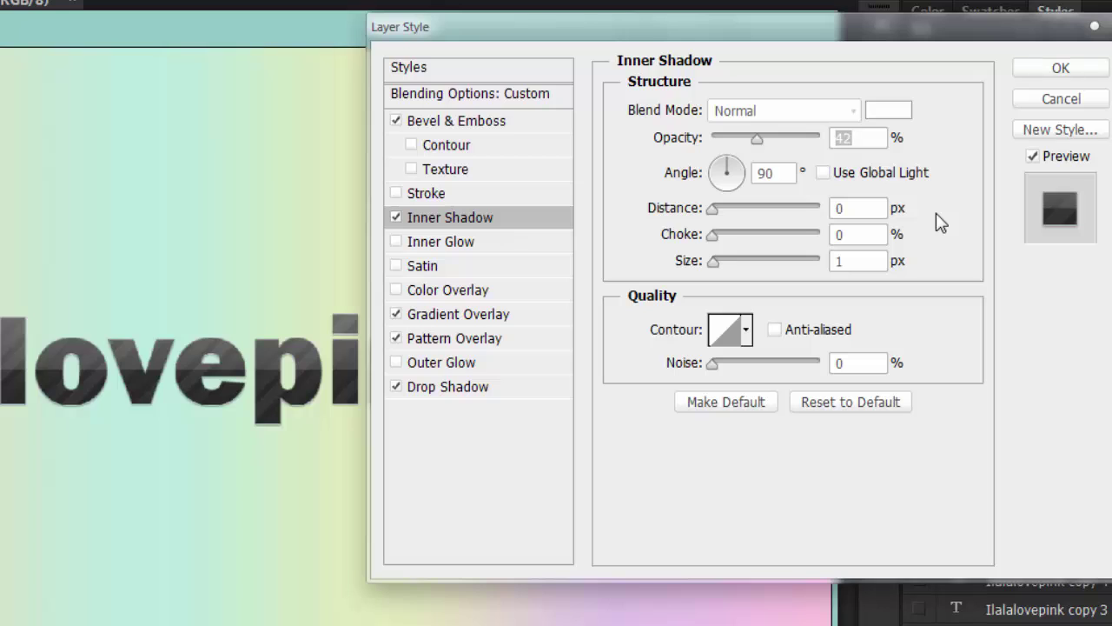
- Check the Gradient Overlay's opacity and the opacity and color stops of its gradient on the copy 6 text
left_click(469, 314)
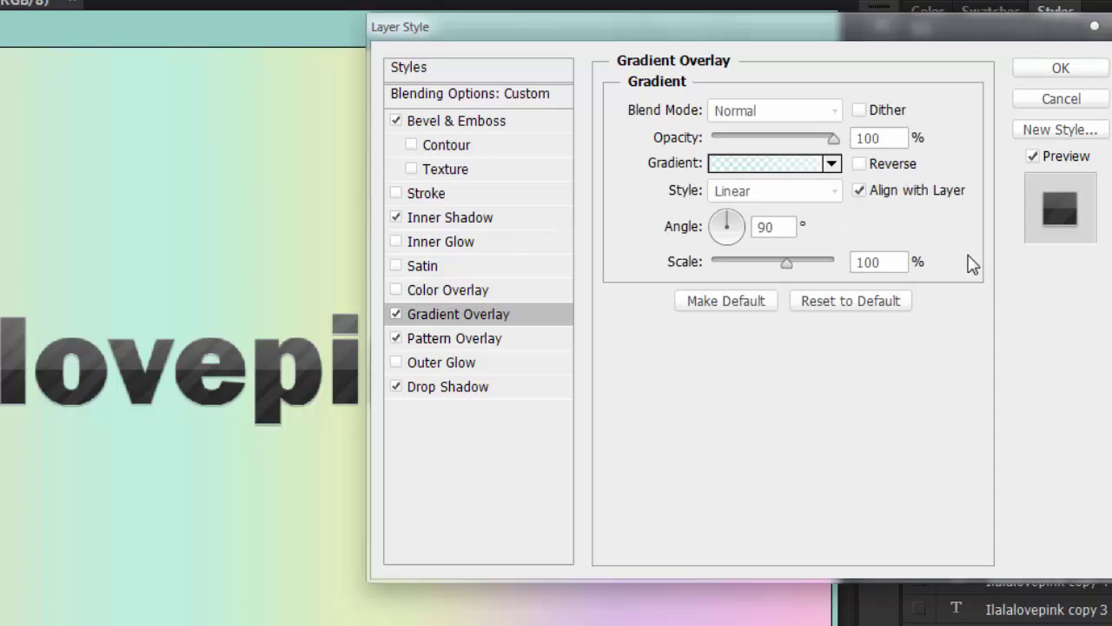
left_click(832, 139)
left_click(817, 163)
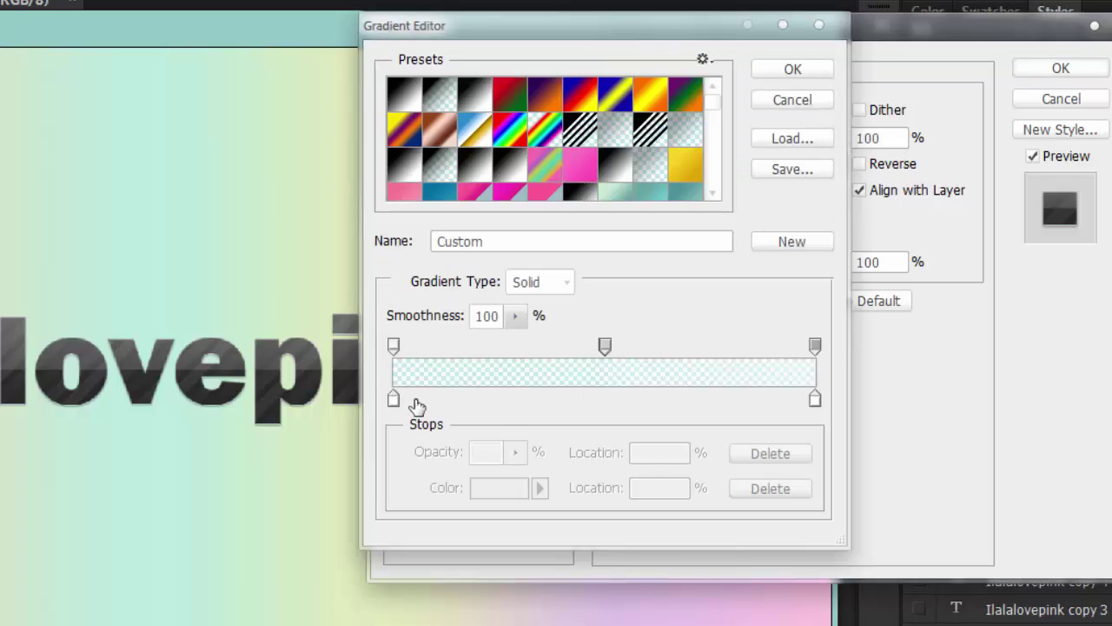
left_click(393, 347)
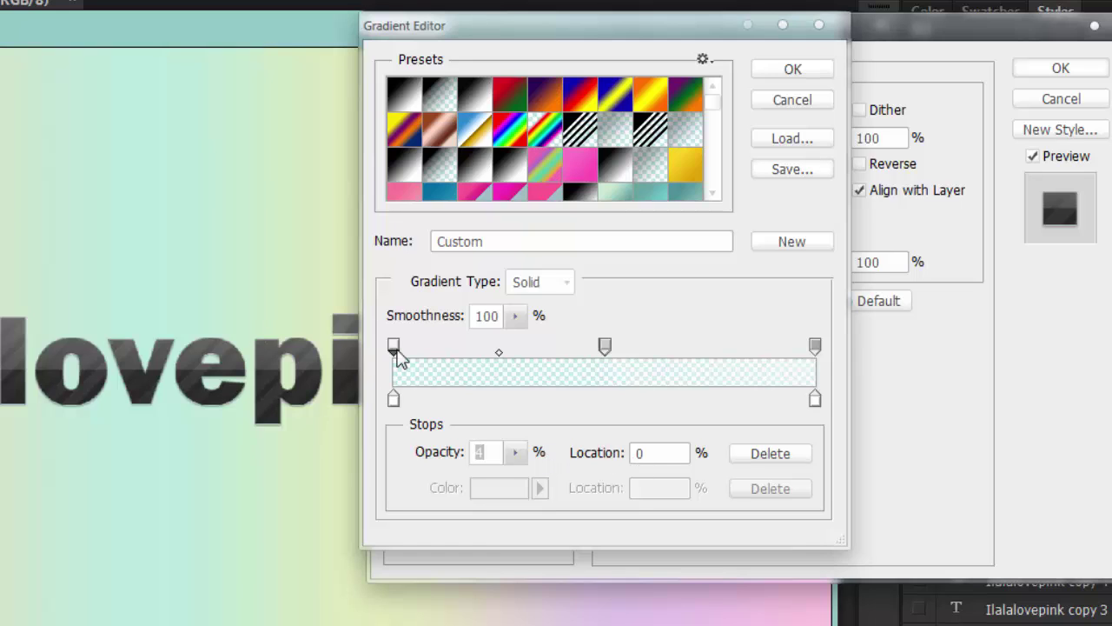
left_click(393, 398)
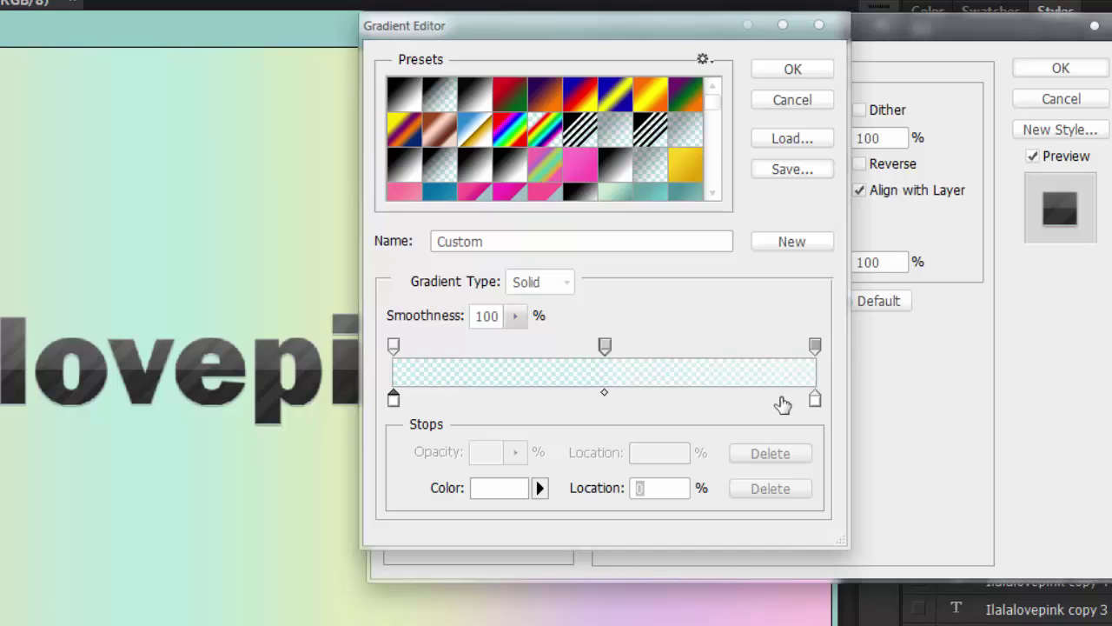
left_click(605, 347)
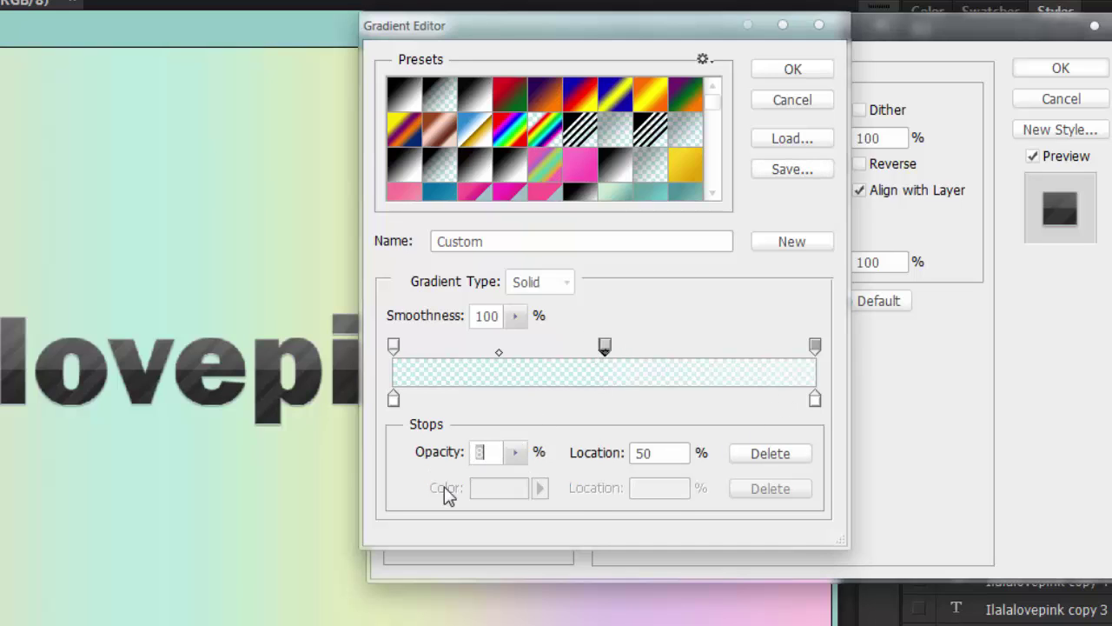
left_click(814, 347)
left_click(815, 400)
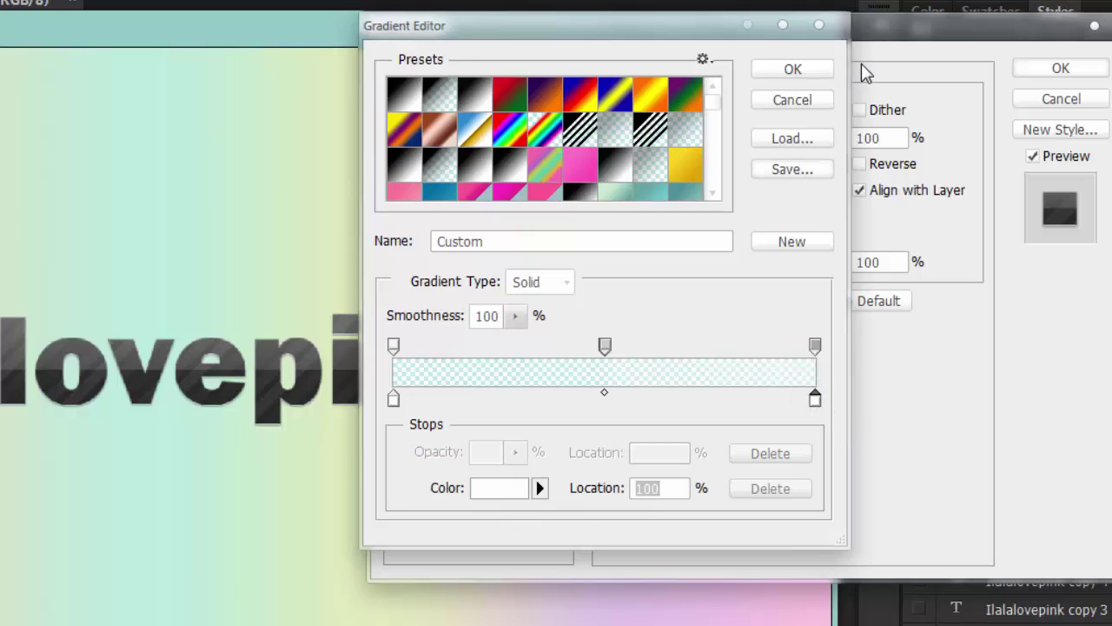
left_click(821, 70)
- Try dark damask patterns from the pattern library as the Pattern Overlay of the copy 6 text
left_click(502, 339)
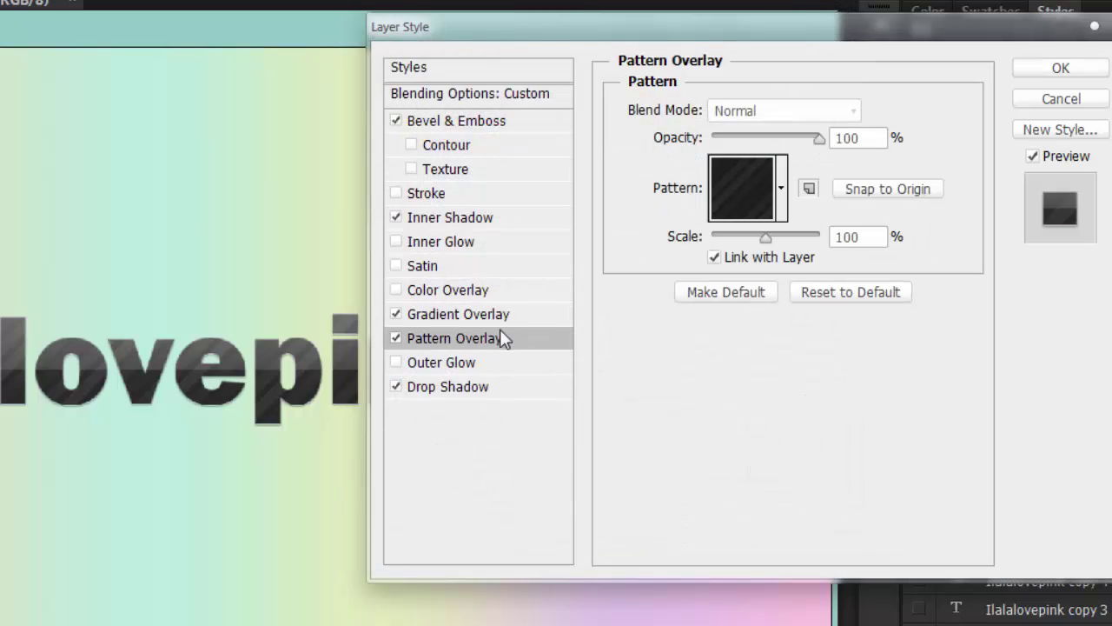
left_click(769, 192)
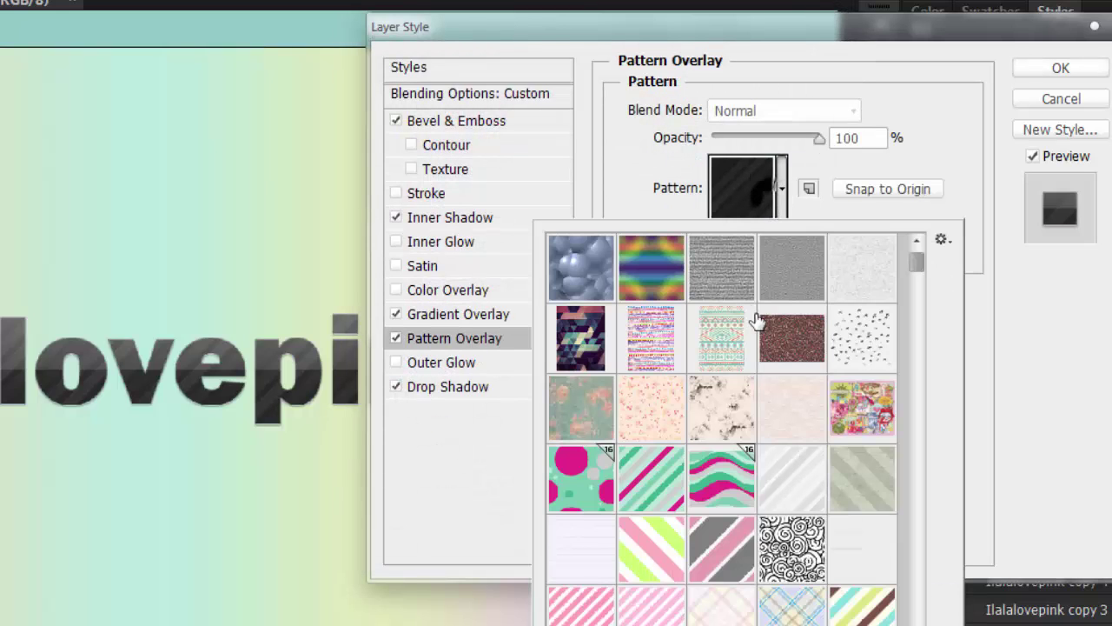
left_click(799, 565)
scroll(791, 556, "down", 3)
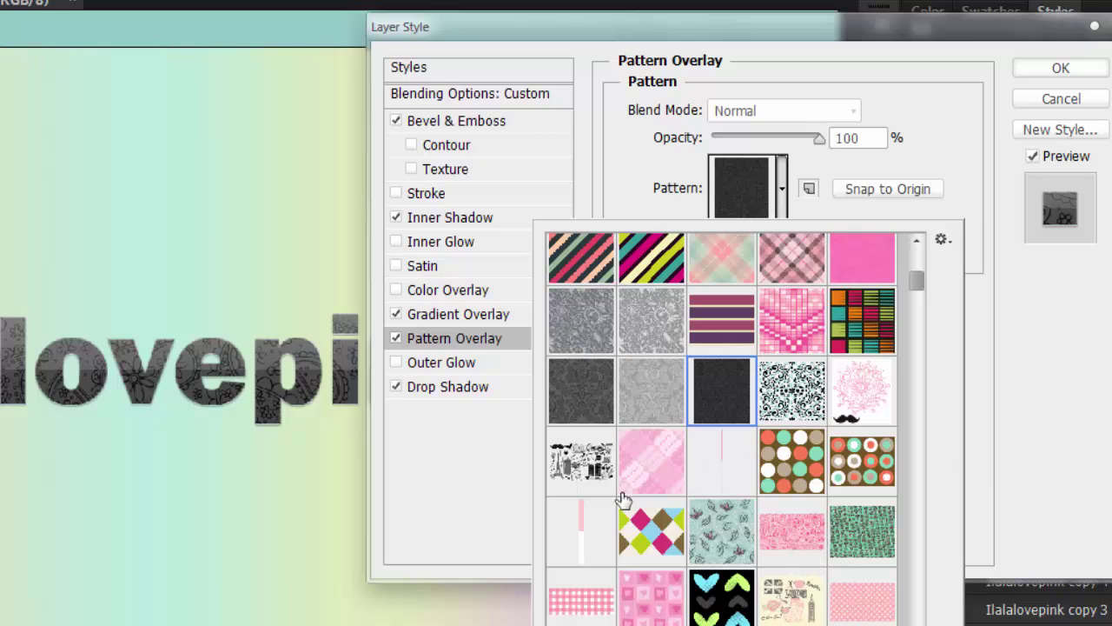
left_click(605, 396)
scroll(702, 409, "down", 1)
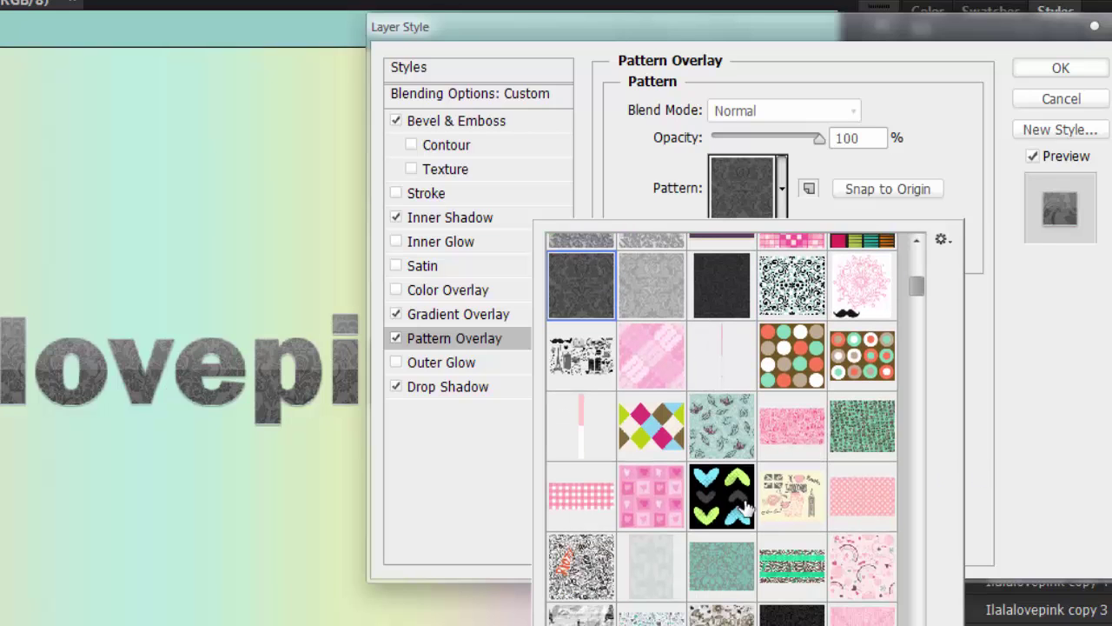
left_click(863, 493)
scroll(867, 493, "down", 1)
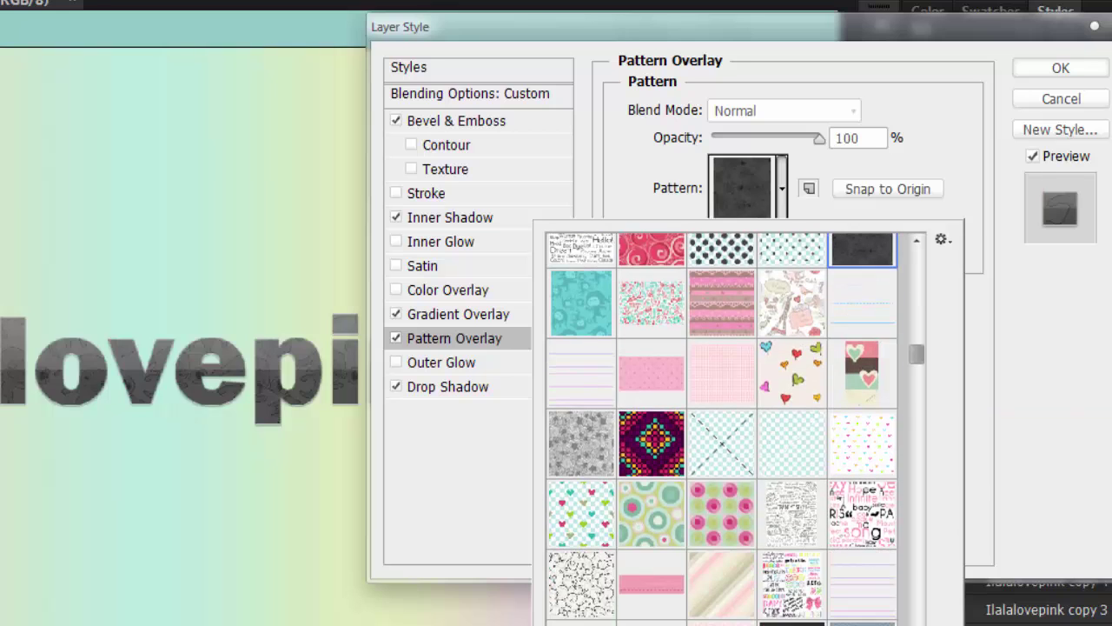
- Try the dark floral and the navy anchor patterns as the Pattern Overlay of the copy 6 text
left_click(792, 622)
scroll(819, 600, "down", 9)
left_click(651, 390)
left_click(702, 589)
scroll(738, 563, "down", 12)
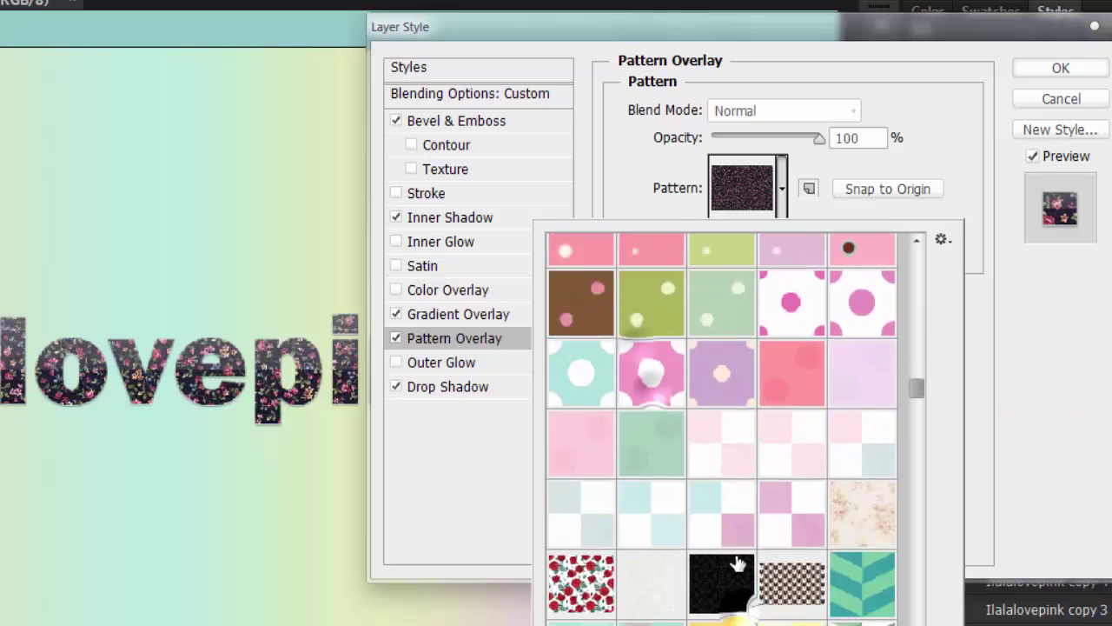
scroll(737, 563, "down", 4)
scroll(799, 397, "down", 3)
left_click(800, 397)
scroll(799, 434, "down", 8)
left_click(792, 460)
left_click(817, 608)
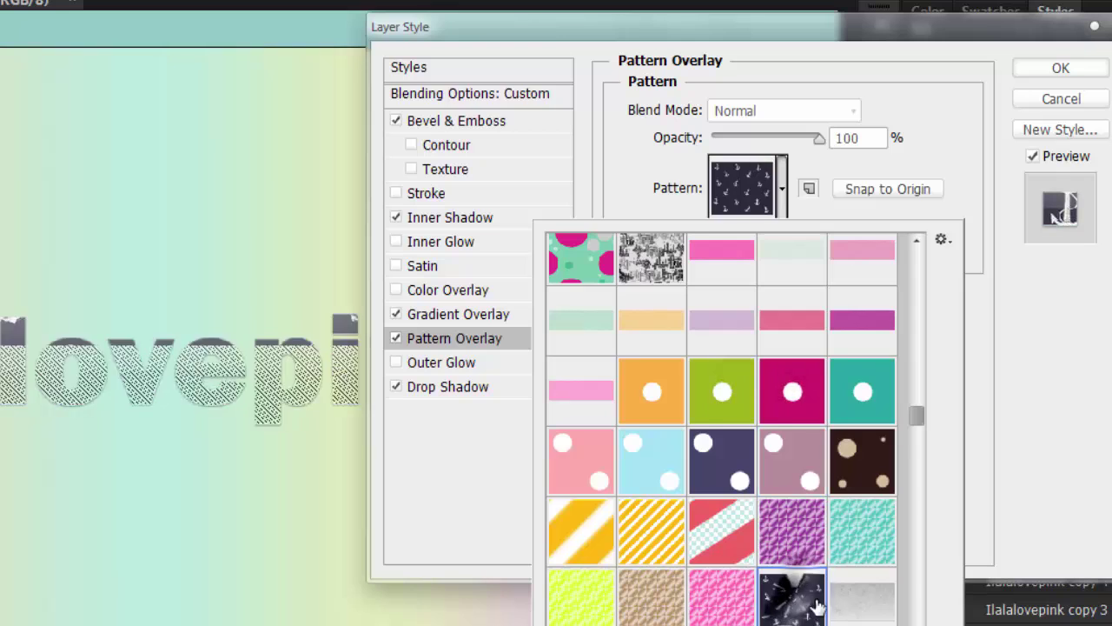
- Set the Pattern Overlay of the copy 6 text to the plain black speckled pattern
scroll(816, 609, "down", 5)
left_click(721, 527)
scroll(734, 513, "down", 4)
left_click(734, 513)
scroll(782, 539, "down", 6)
left_click(856, 581)
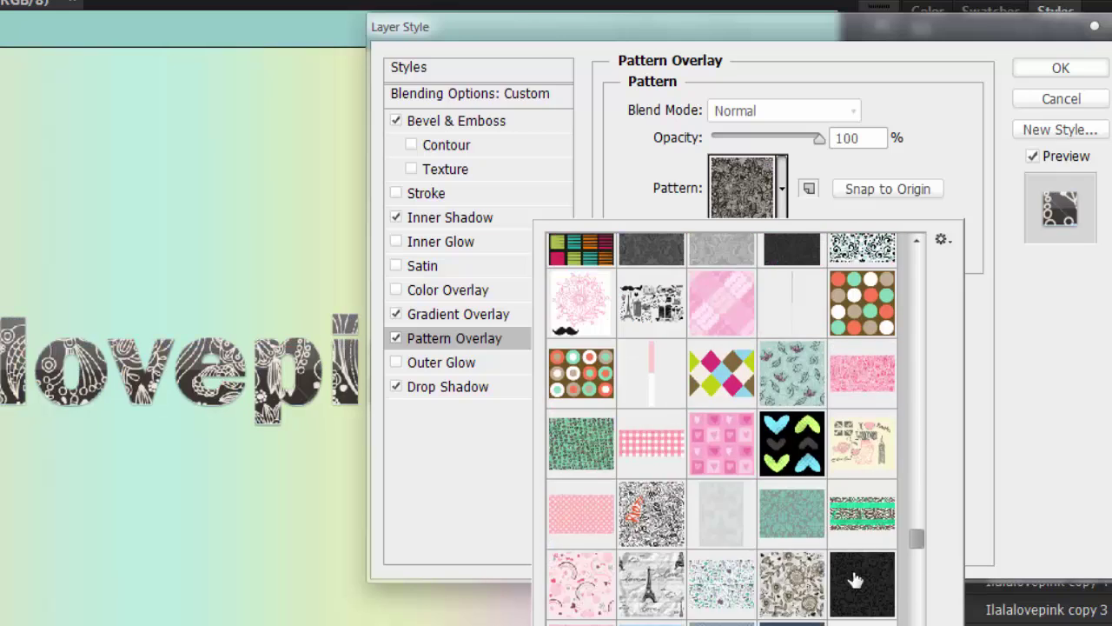
double_click(855, 581)
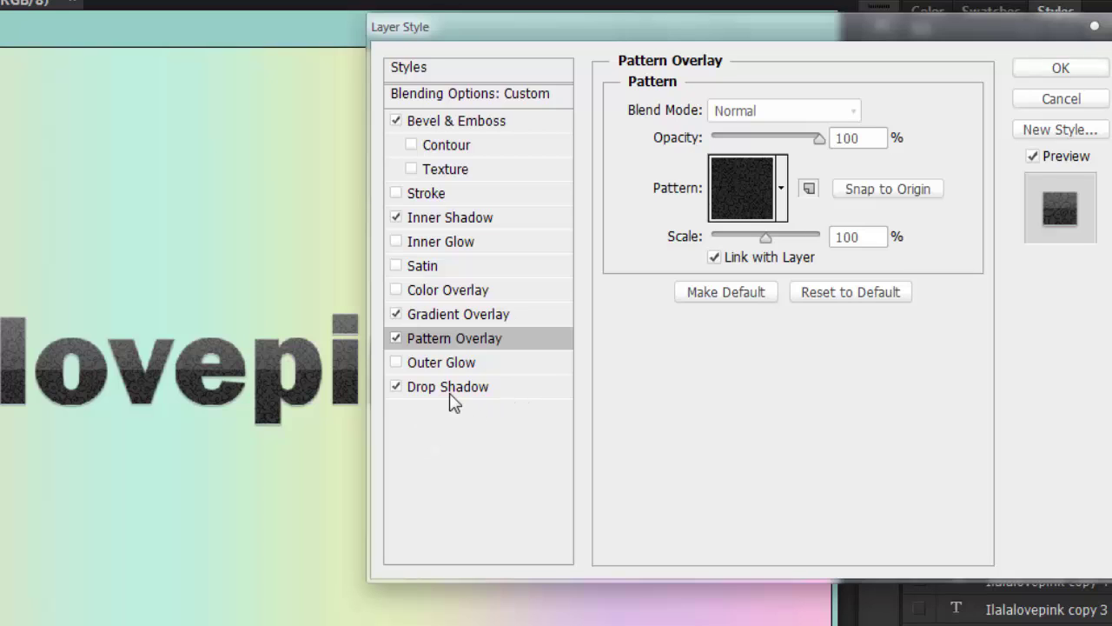
- Check the Drop Shadow settings of the copy 6 text and apply the layer style
left_click(456, 388)
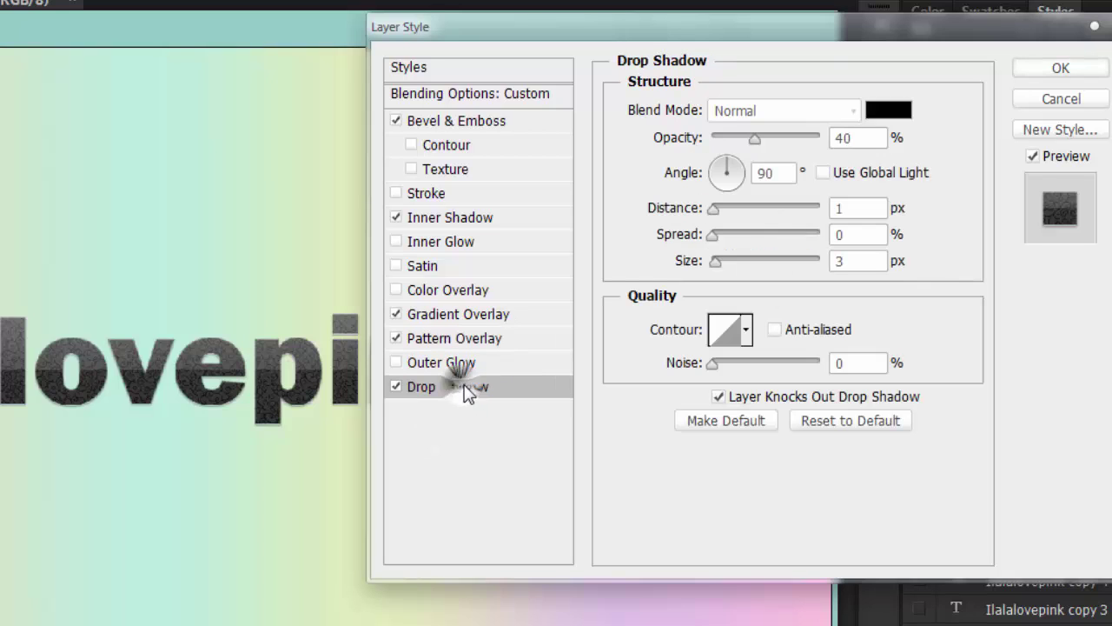
double_click(842, 138)
left_click(1063, 67)
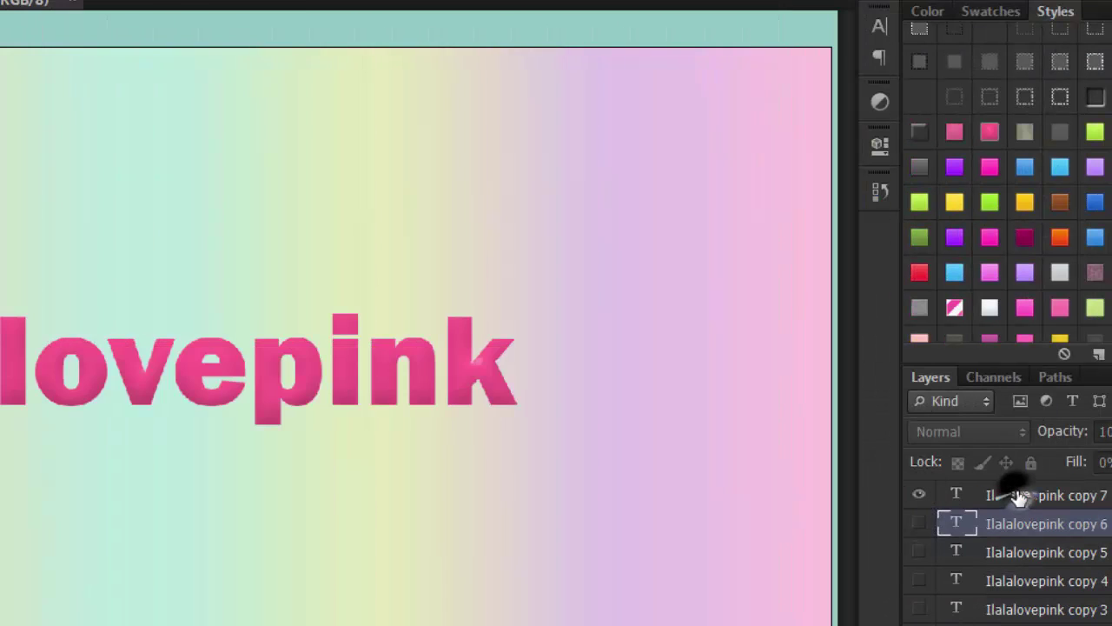
- Select the Ilalalovepink copy 7 text layer and open its blending options
left_click(1019, 496)
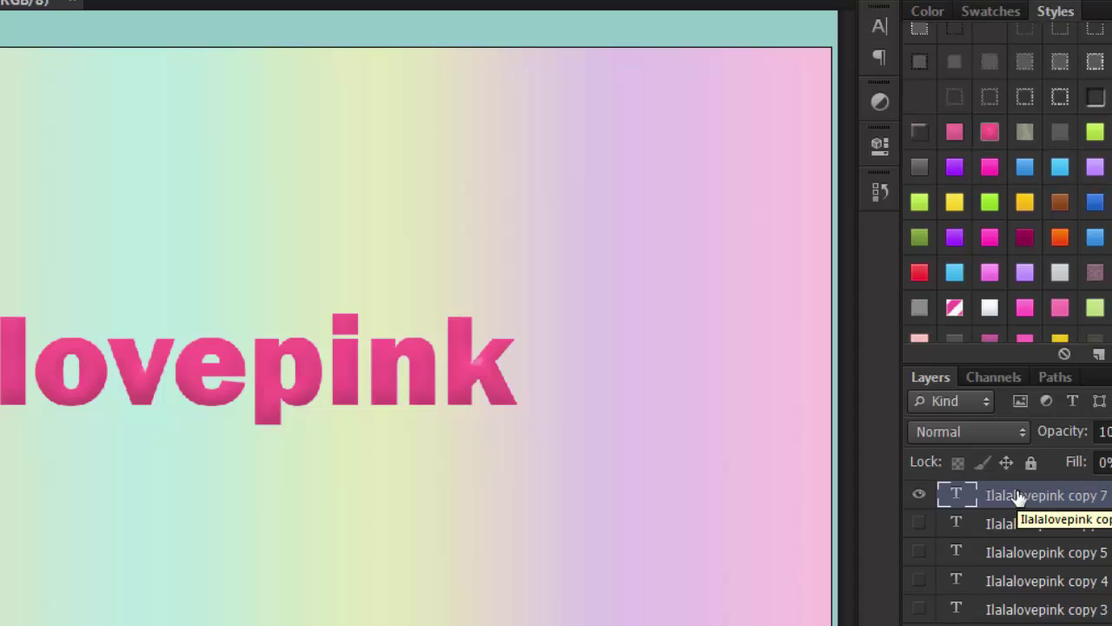
right_click(1018, 495)
left_click(703, 108)
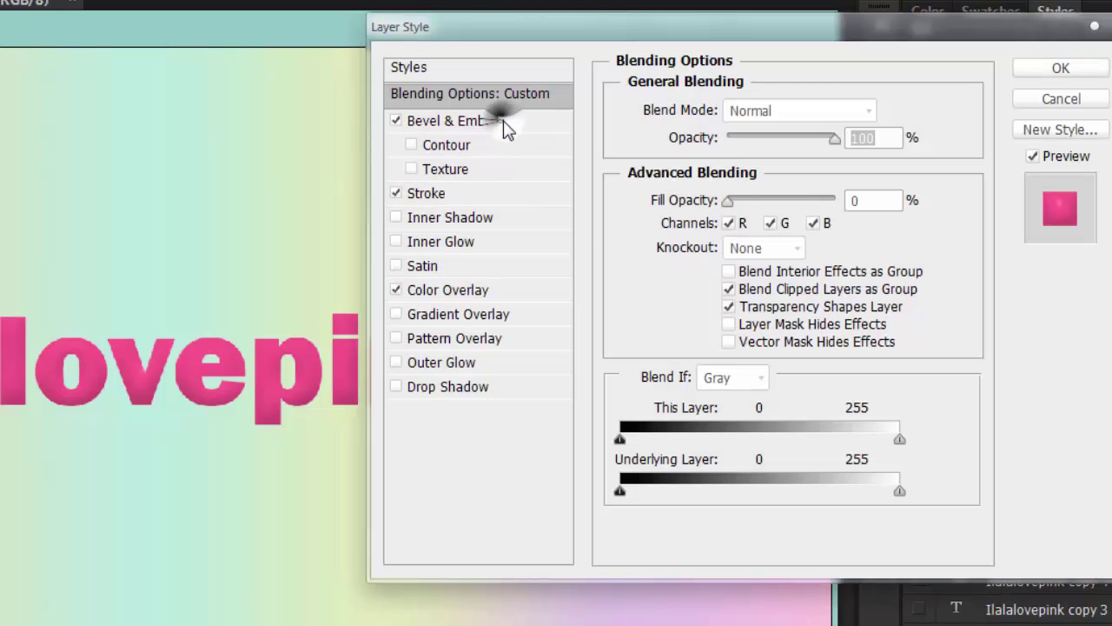
- Check the Bevel & Emboss structure, angle and altitude of the copy 7 text
left_click(504, 122)
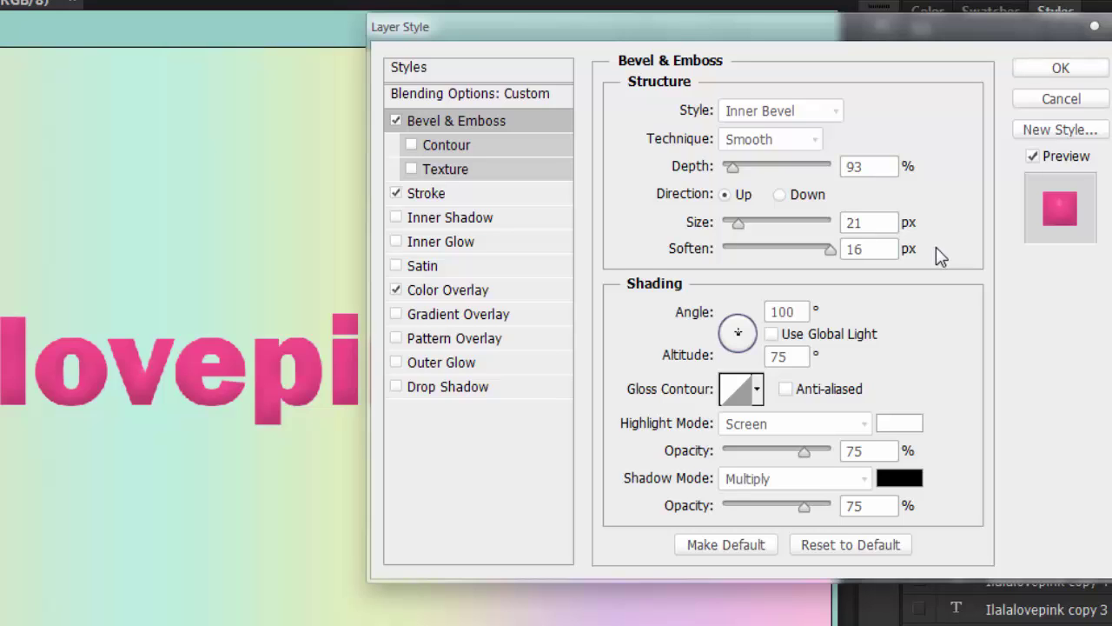
double_click(792, 313)
double_click(796, 358)
- Check the Stroke settings of the copy 7 text and compare the text with the stroke off and on
left_click(428, 195)
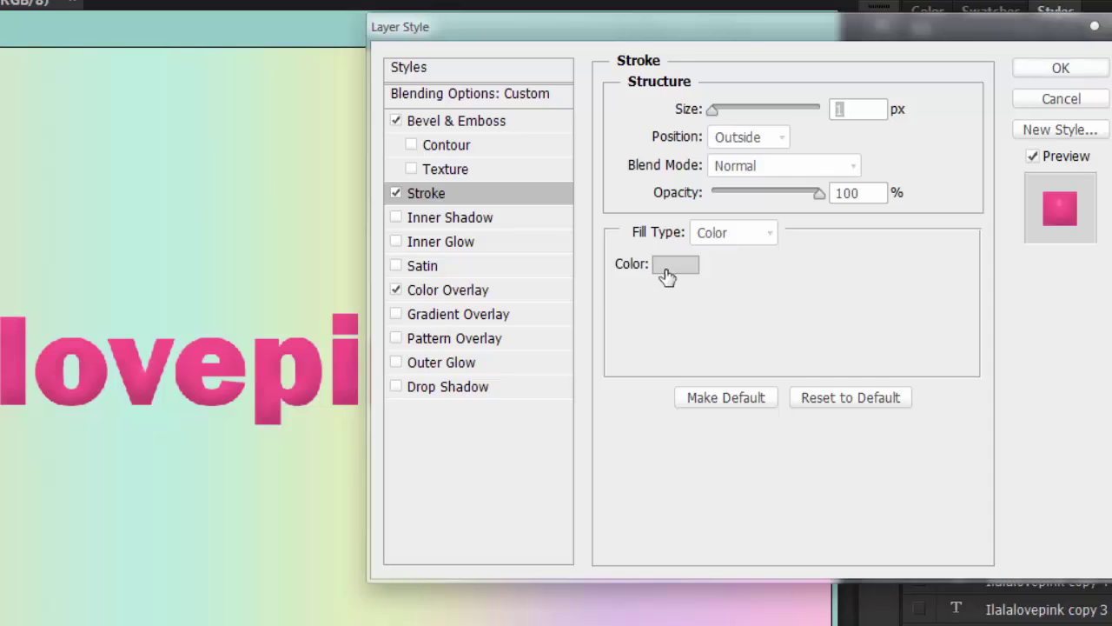
left_click(400, 193)
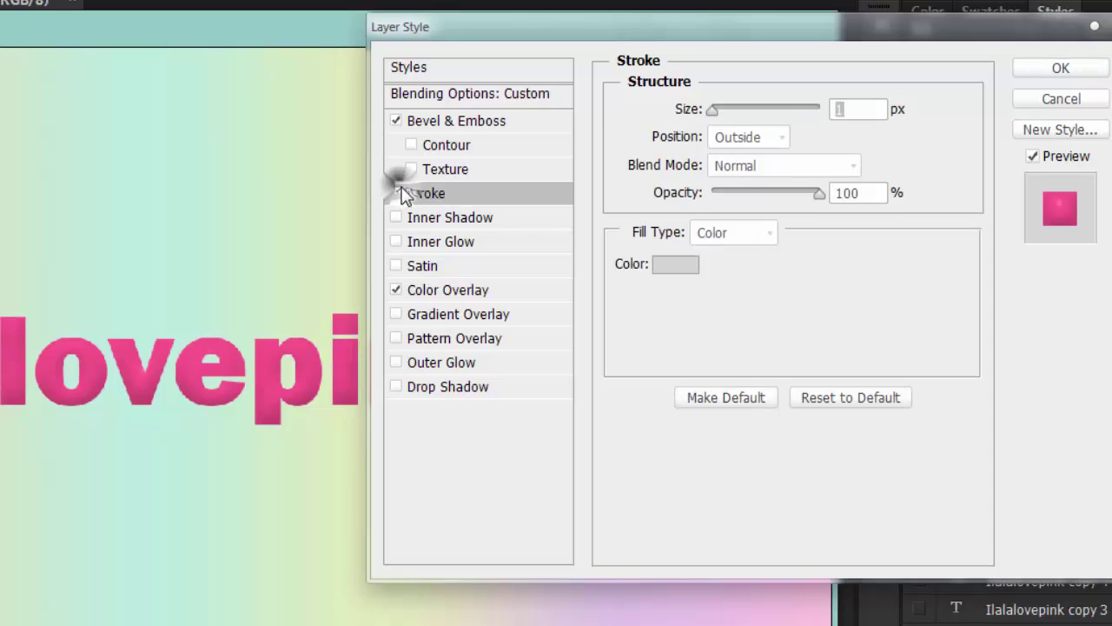
left_click(399, 193)
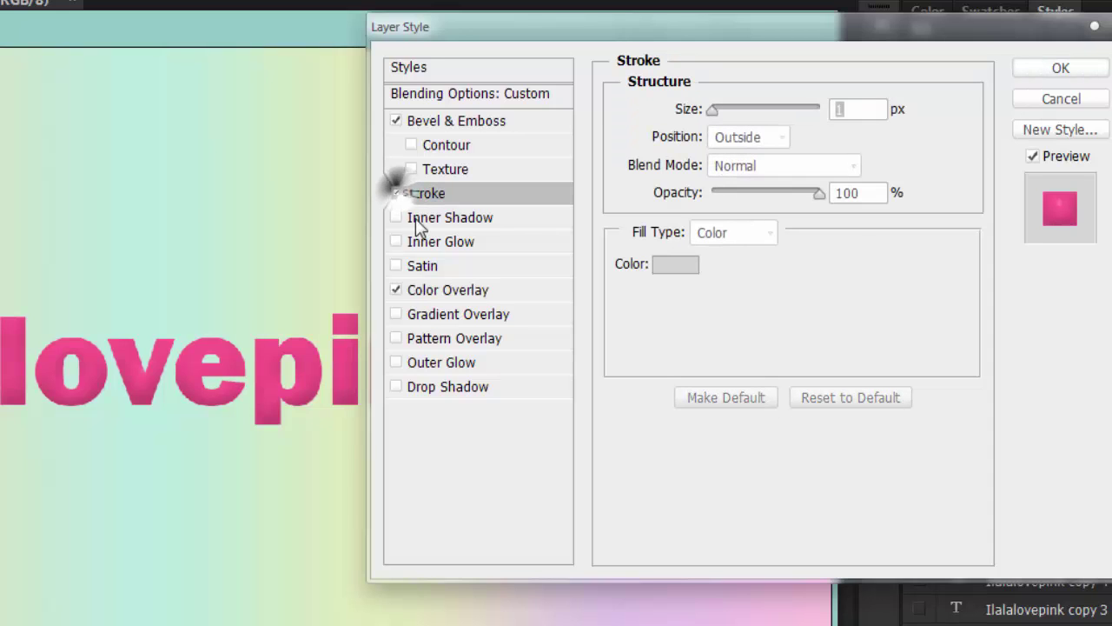
- Try a green (43b300) Color Overlay on the copy 7 text and discard the layer style changes
left_click(478, 292)
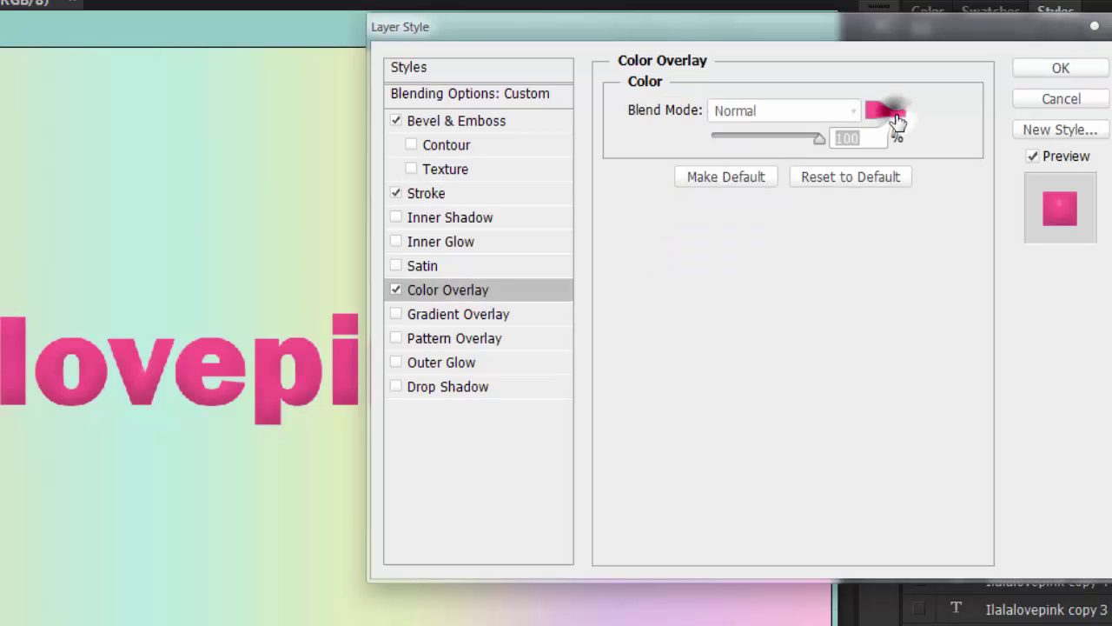
left_click(888, 110)
mouse_move(755, 261)
left_mouse_down()
mouse_move(844, 243)
mouse_move(877, 256)
mouse_move(881, 383)
left_mouse_up()
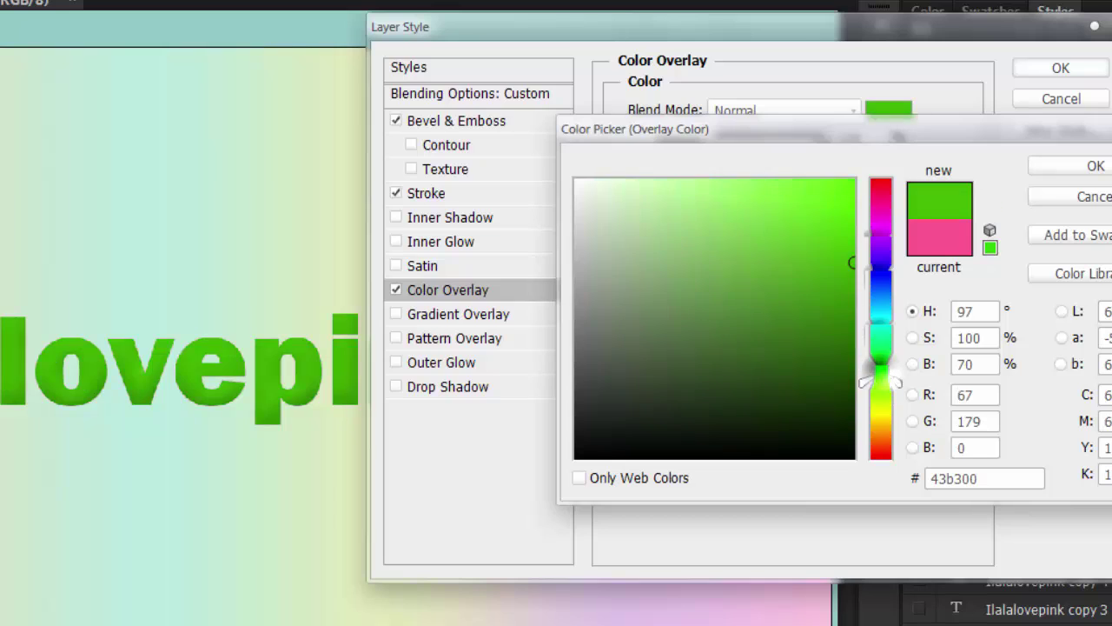
left_click(1091, 195)
left_click(1091, 98)
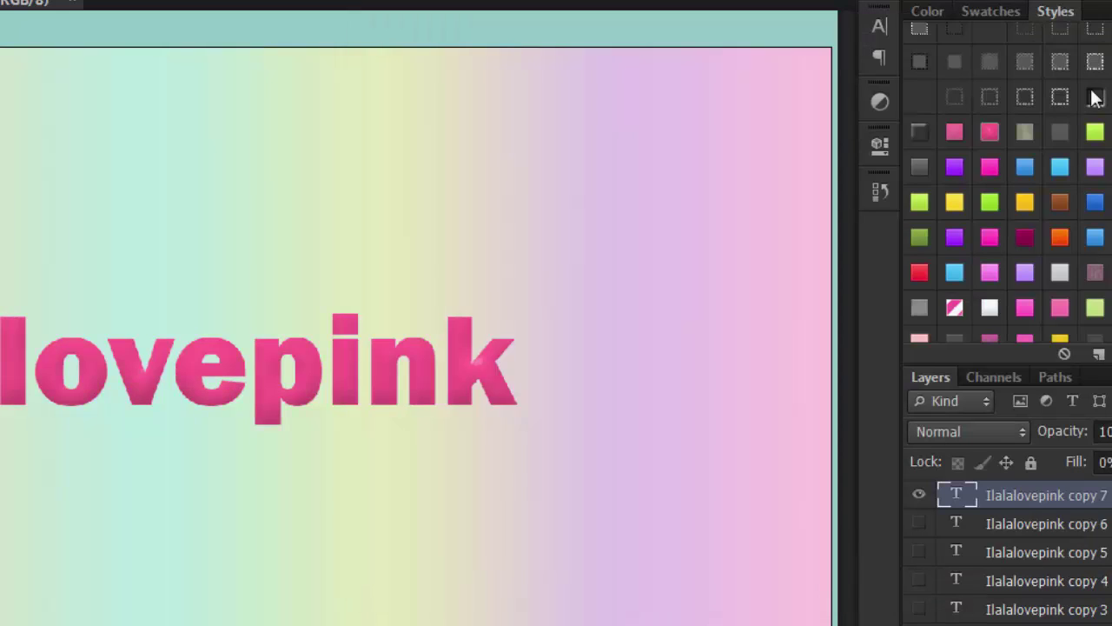